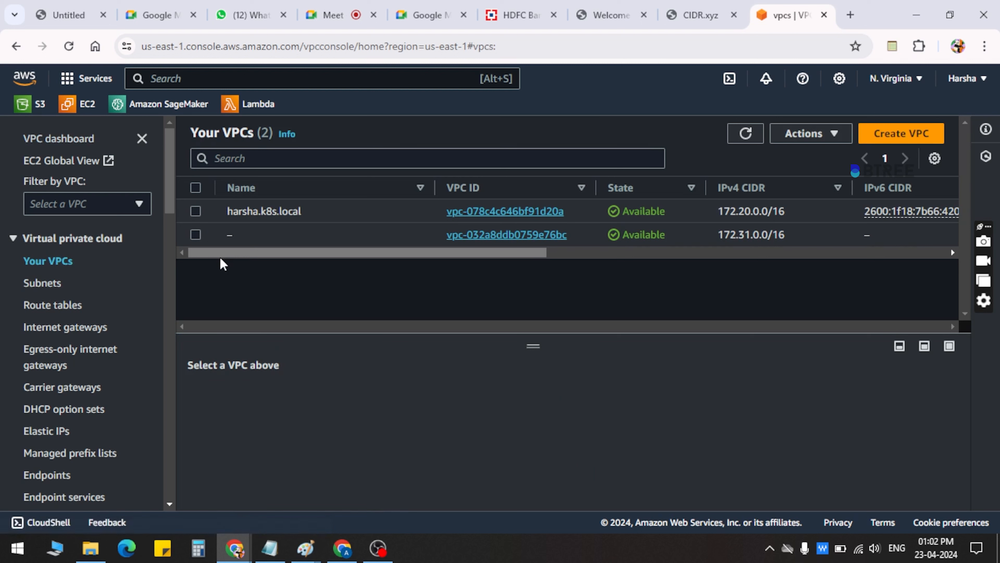
Inspect the list of existing VPCs and check the Default VPC column for the unnamed VPC
{"action": "left_click", "coordinate": [302, 219]}
{"action": "left_click", "coordinate": [276, 240]}
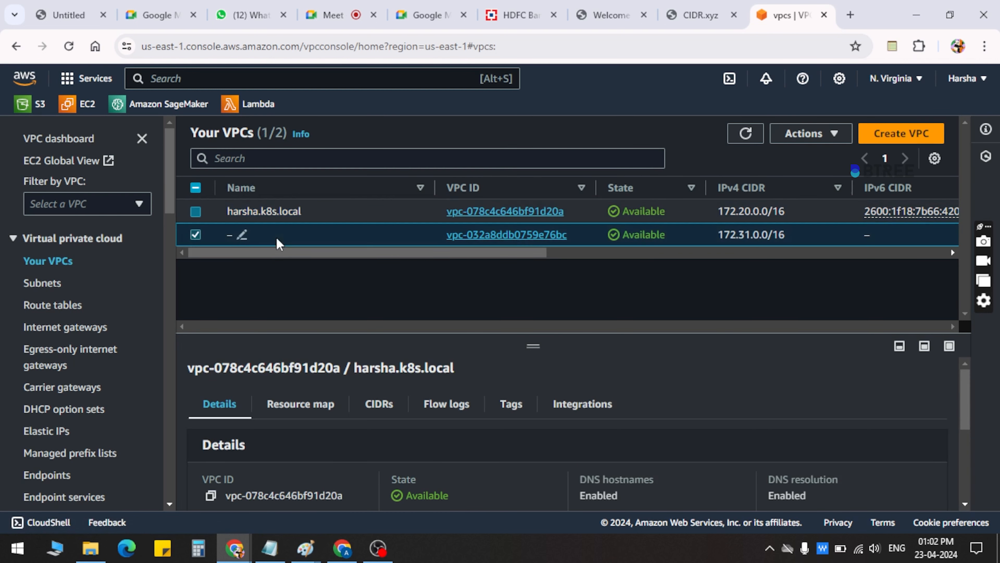
{"action": "left_click", "coordinate": [197, 235]}
{"action": "left_click_drag", "start_coordinate": [289, 257], "coordinate": [706, 261]}
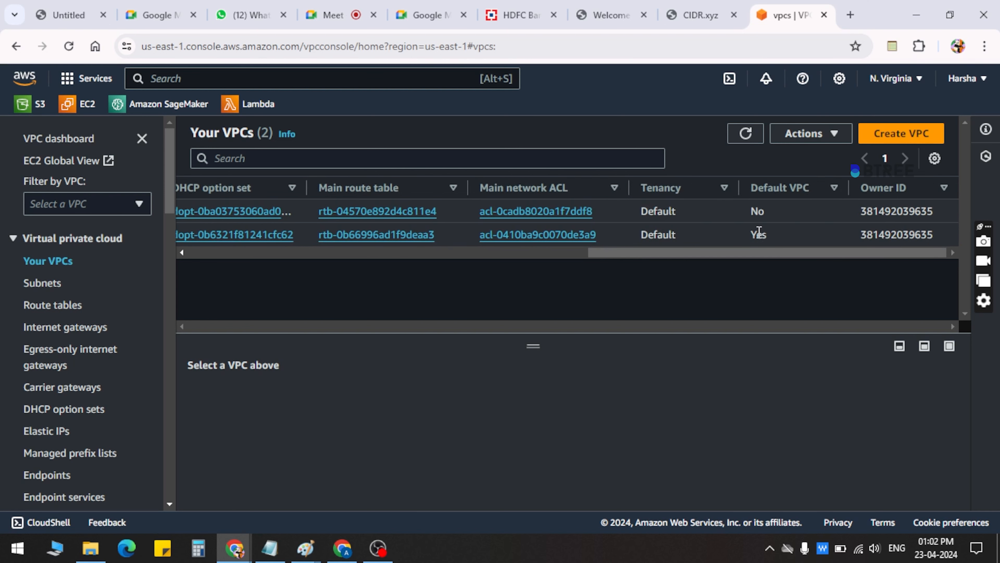
{"action": "left_click_drag", "start_coordinate": [753, 238], "coordinate": [771, 238]}
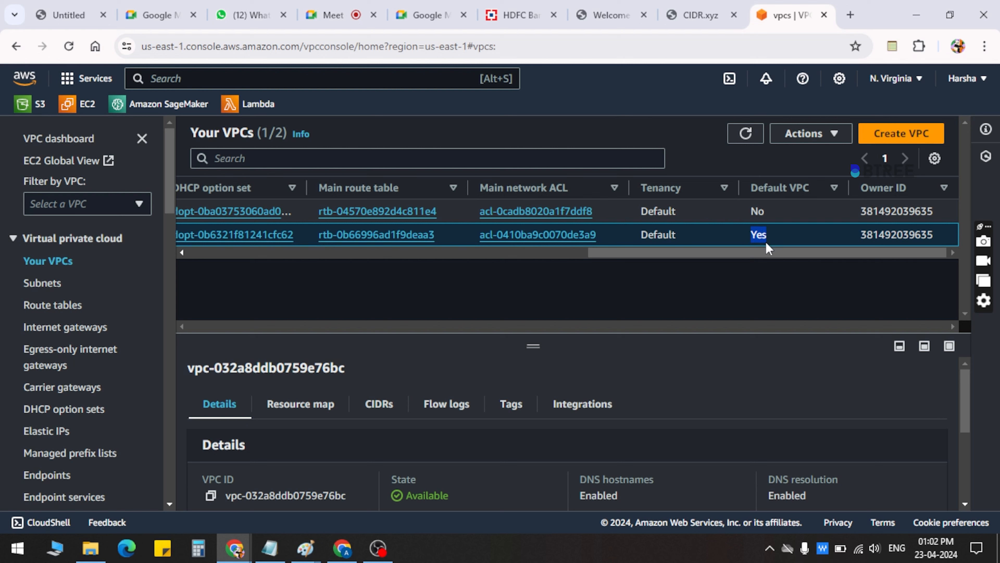
{"action": "left_click_drag", "start_coordinate": [730, 254], "coordinate": [359, 288]}
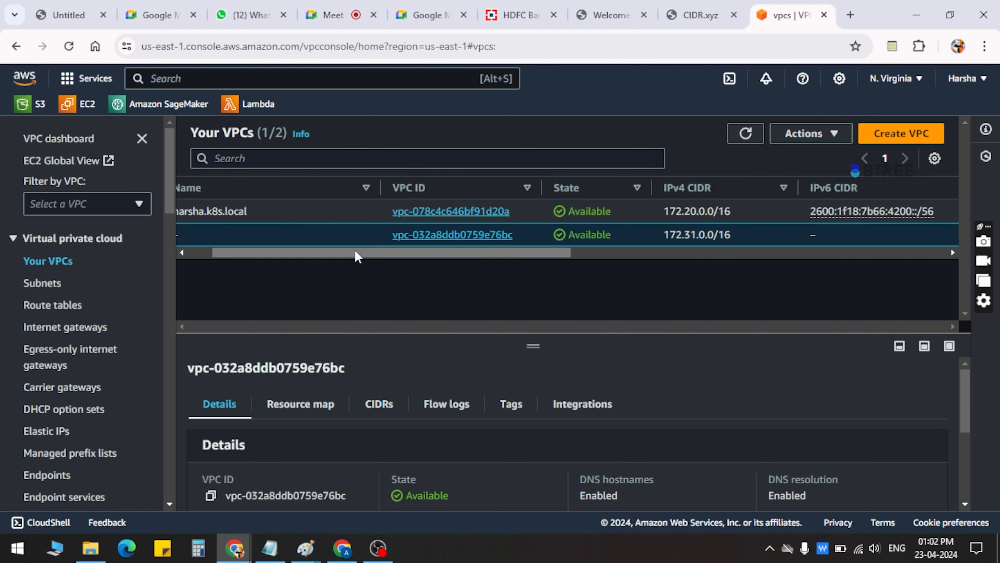
{"action": "left_click_drag", "start_coordinate": [355, 253], "coordinate": [212, 267]}
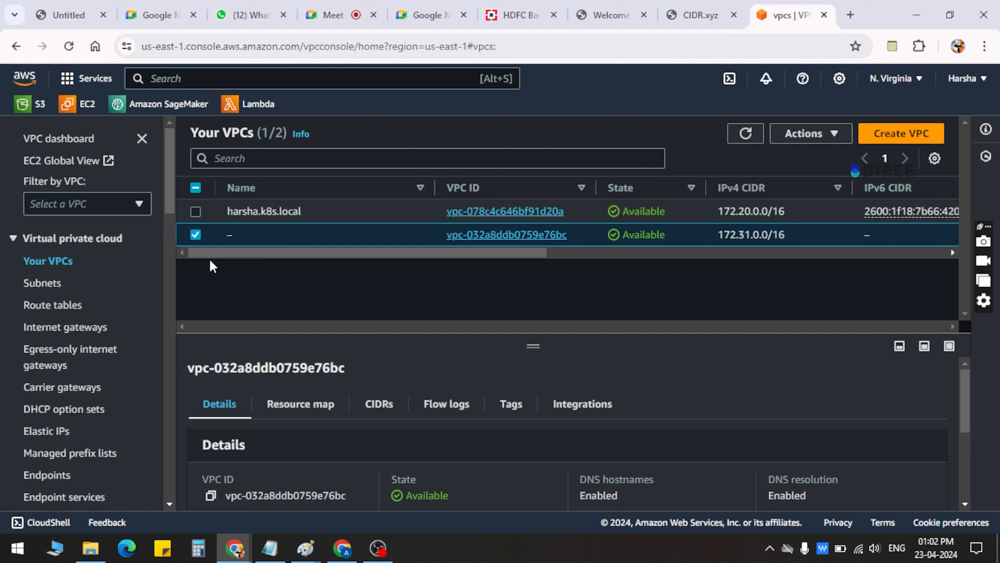
{"action": "left_click", "coordinate": [196, 234]}
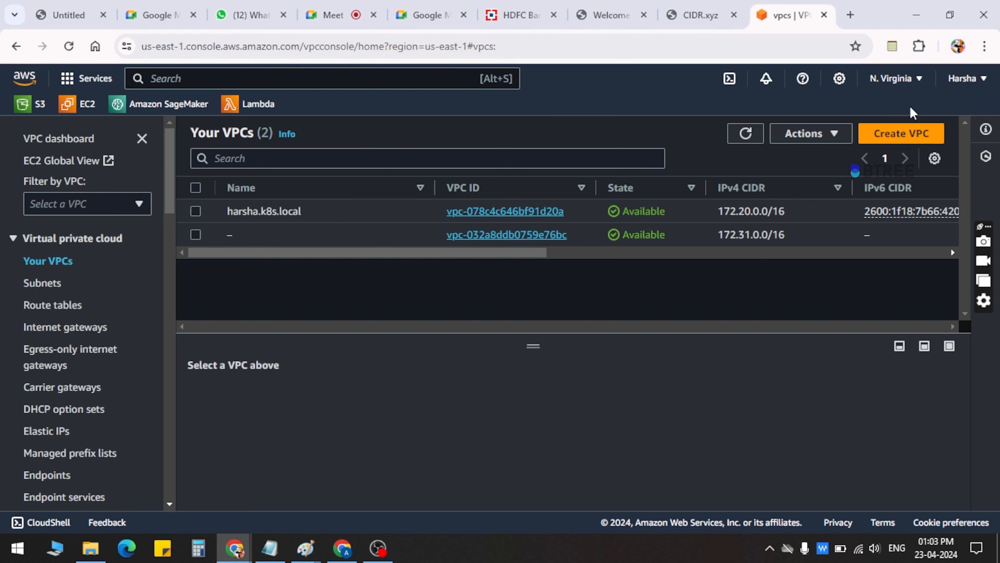
Start creating a VPC-only resource and give it the name tag my-vpc
{"action": "left_click", "coordinate": [894, 136]}
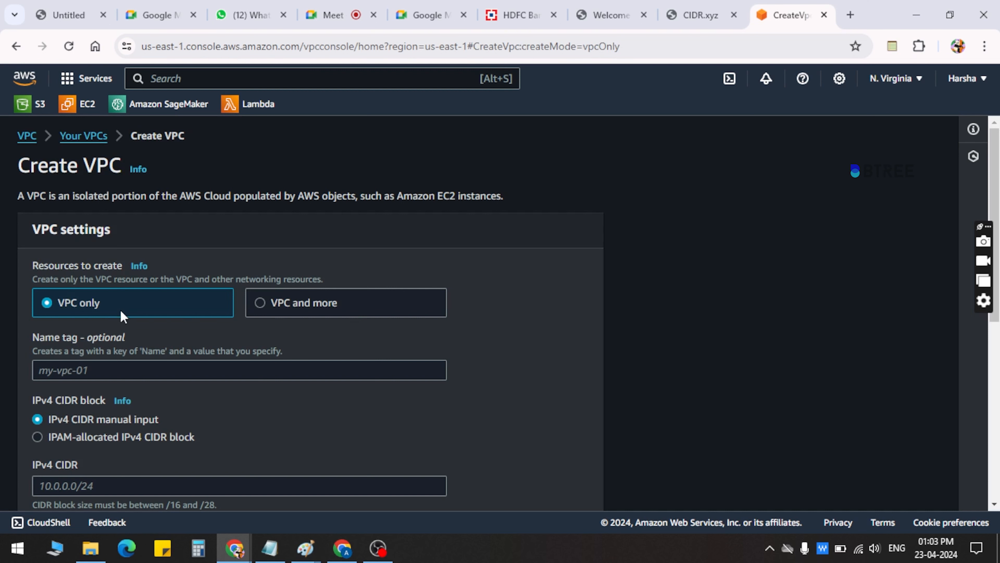
{"action": "left_click", "coordinate": [68, 366]}
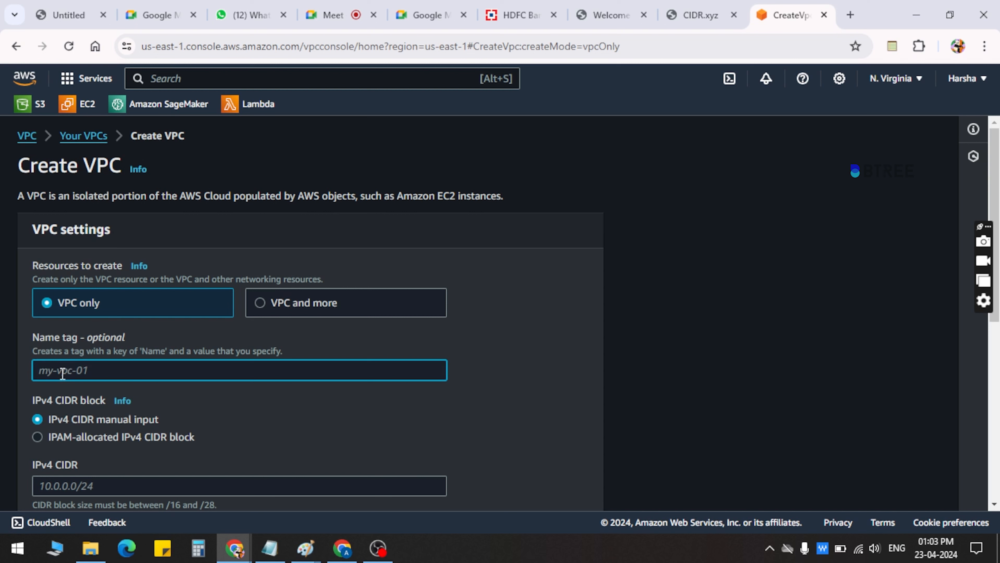
{"action": "type", "text": "my-vpc"}
{"action": "scroll", "coordinate": [153, 420], "scroll_direction": "down", "scroll_amount": 2}
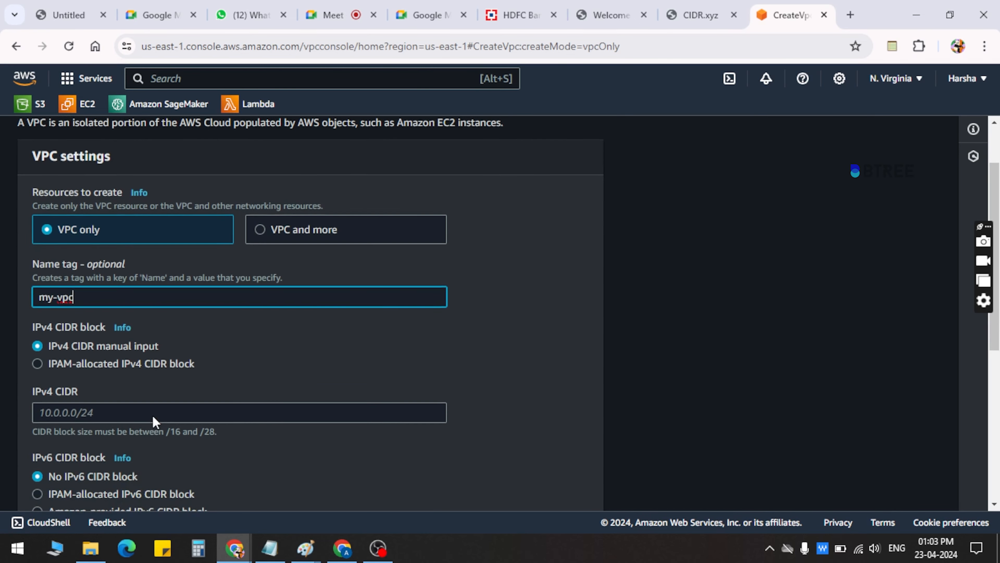
Check the VPC range in the Paint network diagram and enter 10.0.0.0/16 as the manual IPv4 CIDR of the new VPC
{"action": "left_click_drag", "start_coordinate": [53, 334], "coordinate": [172, 333]}
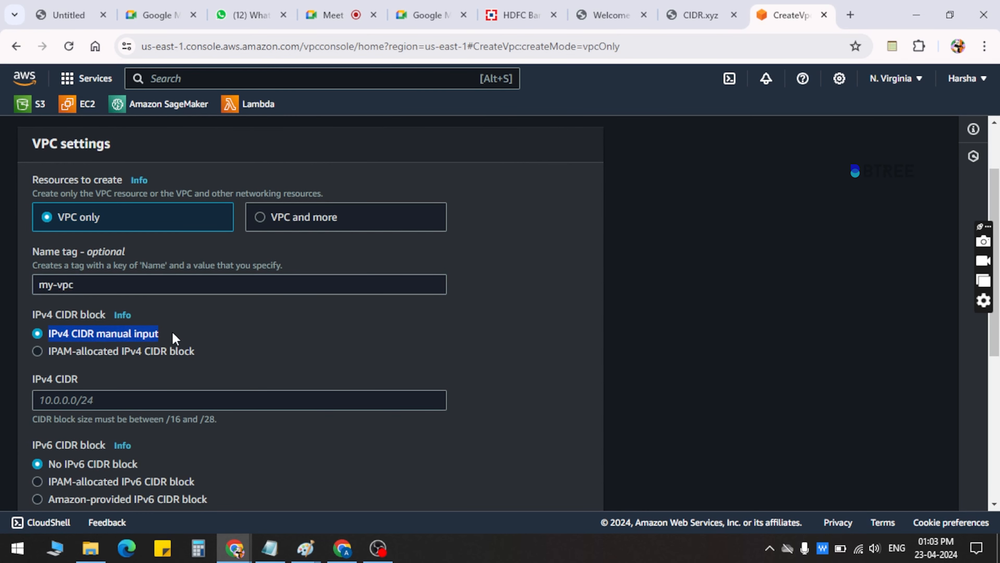
{"action": "left_click", "coordinate": [174, 335]}
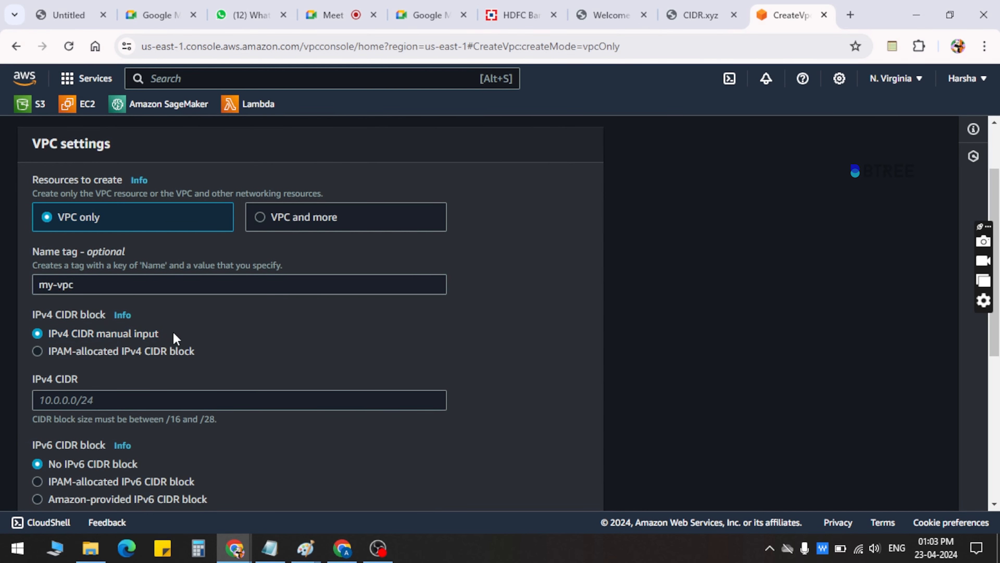
{"action": "scroll", "coordinate": [174, 332], "scroll_direction": "down", "scroll_amount": 7}
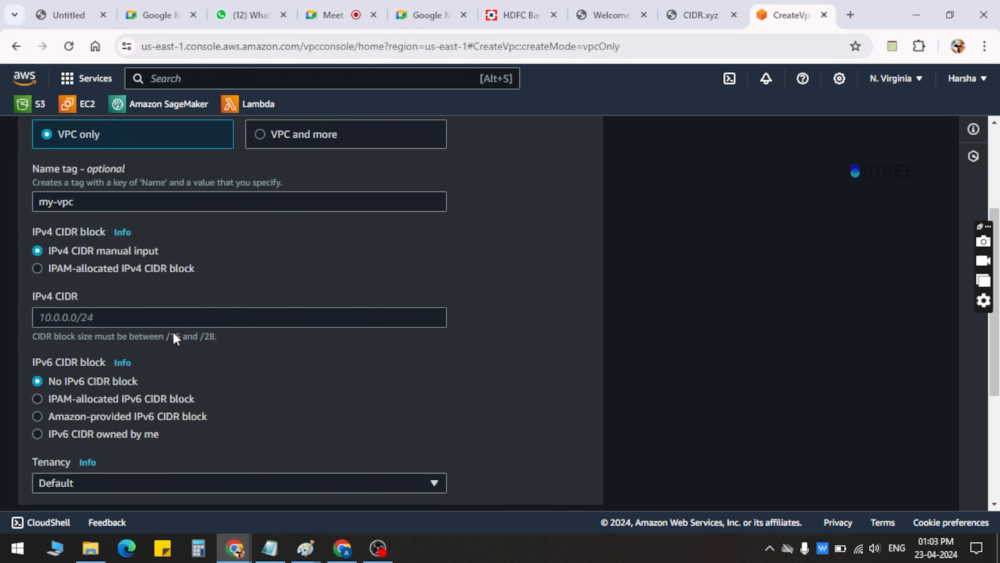
{"action": "scroll", "coordinate": [174, 333], "scroll_direction": "up", "scroll_amount": 7}
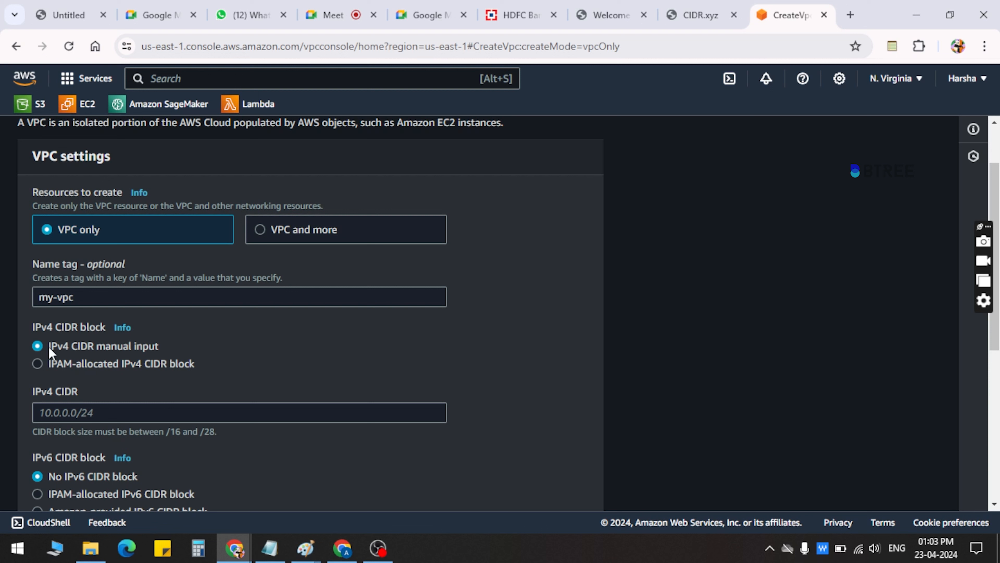
{"action": "left_click", "coordinate": [87, 410]}
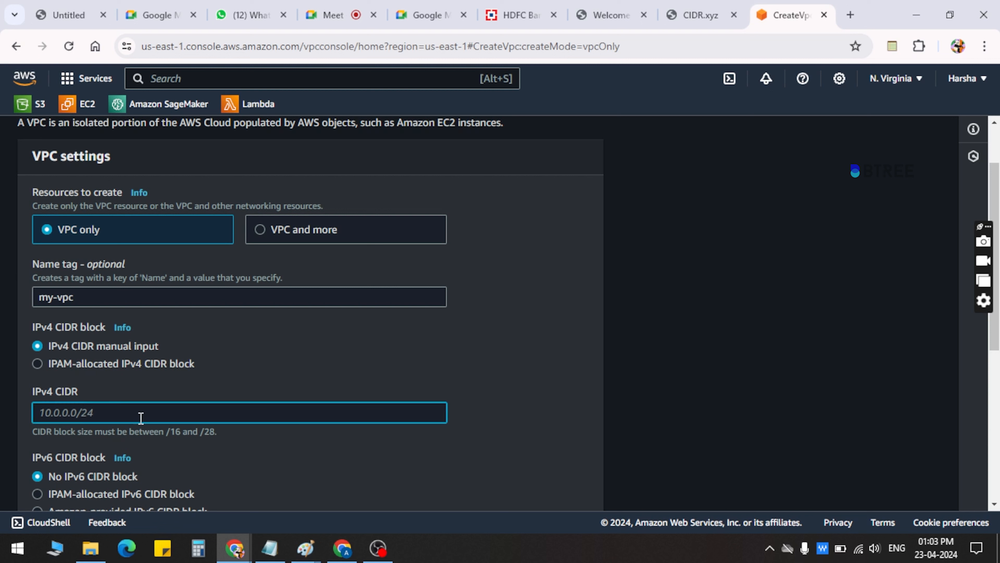
{"action": "mouse_move", "coordinate": [305, 548]}
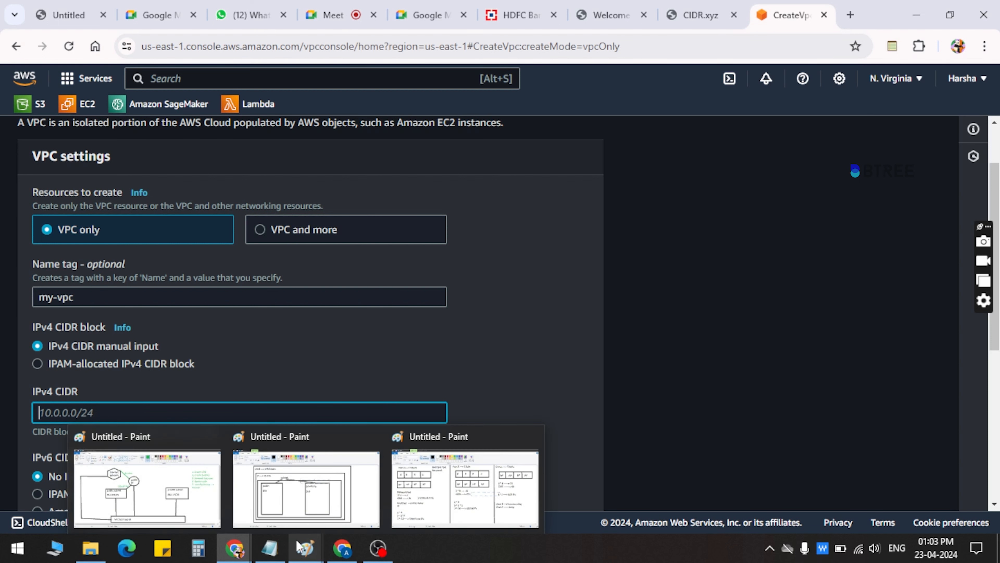
{"action": "left_click", "coordinate": [145, 489]}
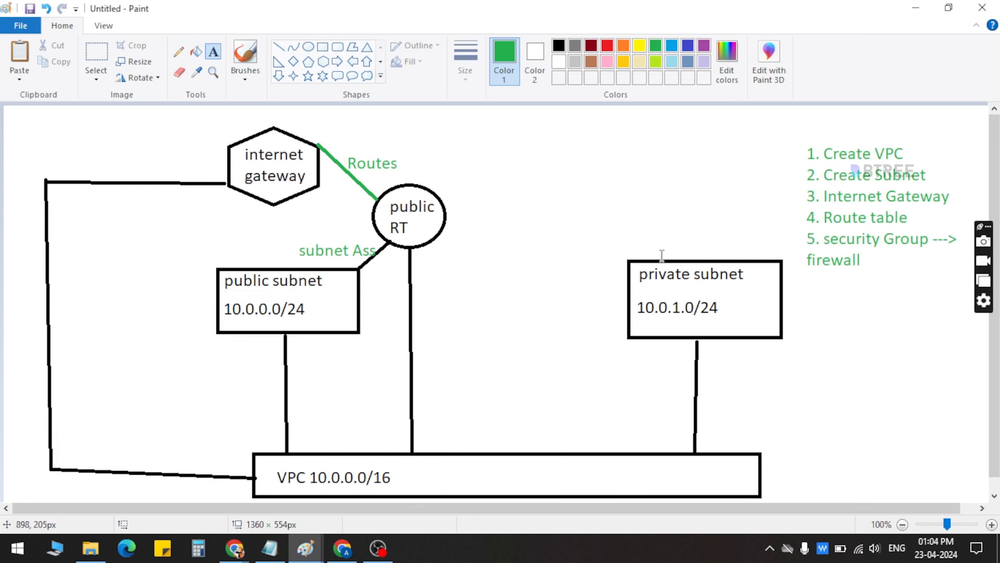
{"action": "left_click", "coordinate": [904, 7]}
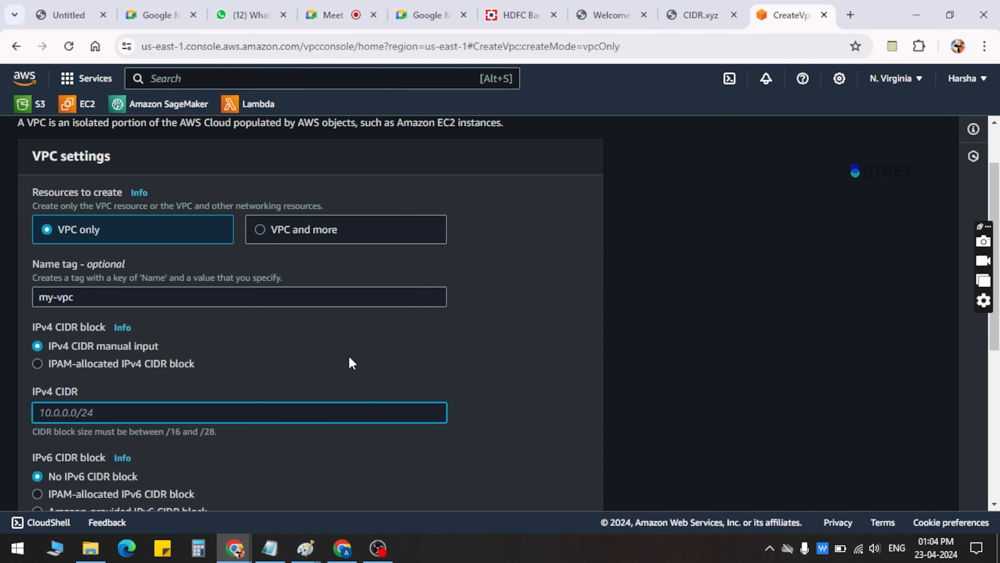
{"action": "type", "text": "10.0.0.0/16"}
Review the remaining VPC settings and tags, and create the VPC with no IPv6 block and default tenancy
{"action": "scroll", "coordinate": [223, 347], "scroll_direction": "down", "scroll_amount": 1}
{"action": "scroll", "coordinate": [223, 347], "scroll_direction": "down", "scroll_amount": 6}
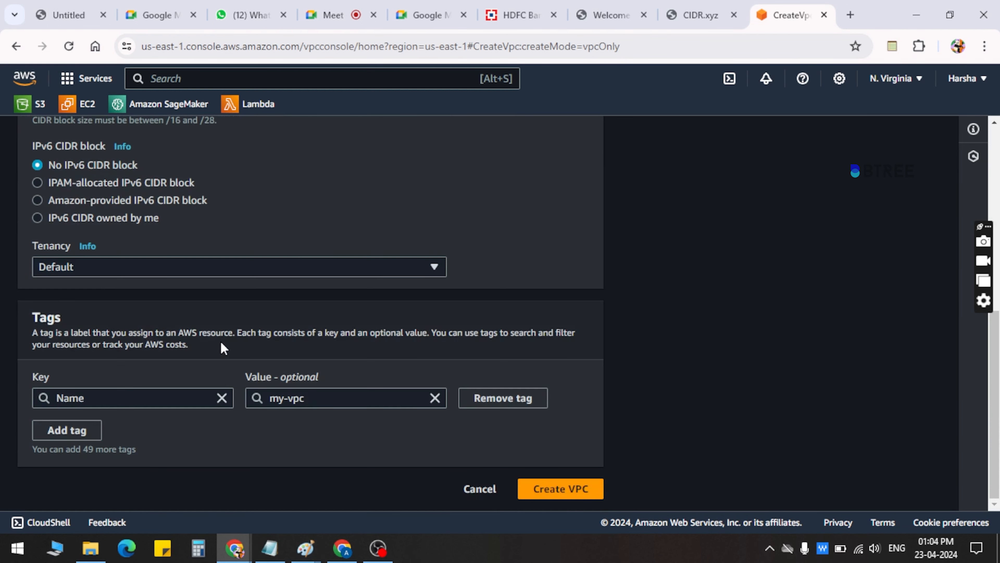
{"action": "scroll", "coordinate": [338, 324], "scroll_direction": "up", "scroll_amount": 8}
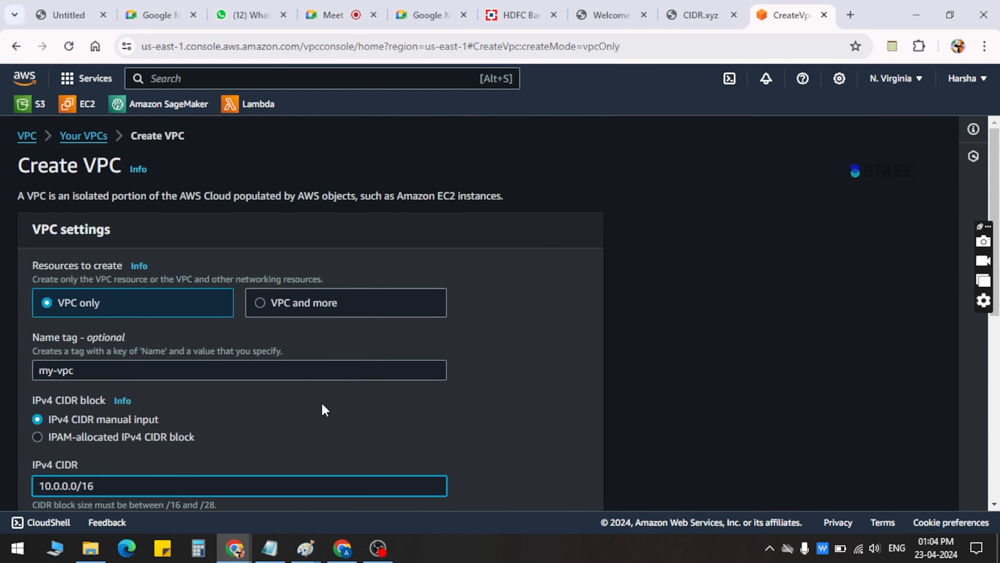
{"action": "scroll", "coordinate": [325, 410], "scroll_direction": "down", "scroll_amount": 7}
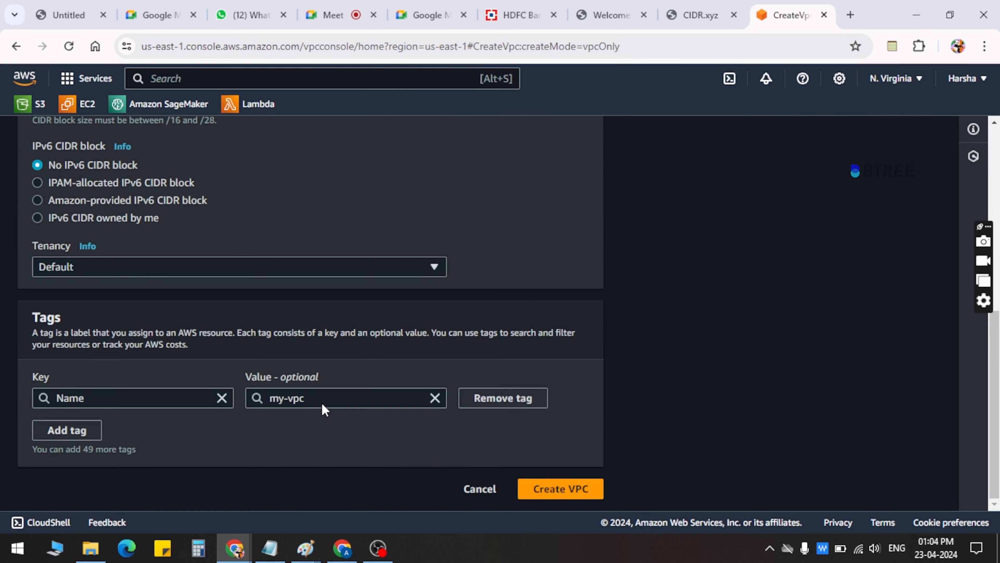
{"action": "left_click", "coordinate": [565, 491]}
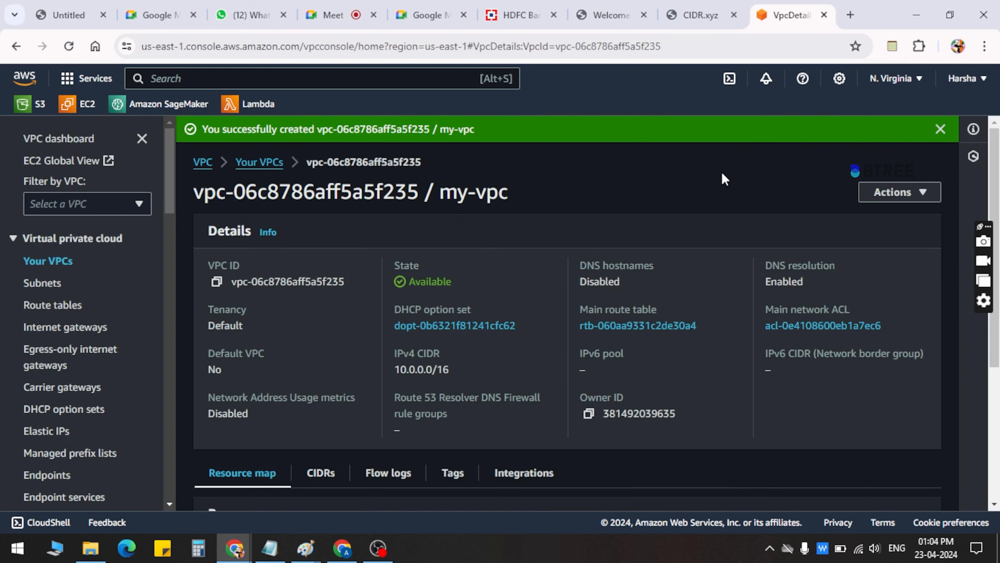
Look over the details and resource map of my-vpc and dismiss the creation notice
{"action": "scroll", "coordinate": [723, 174], "scroll_direction": "down", "scroll_amount": 5}
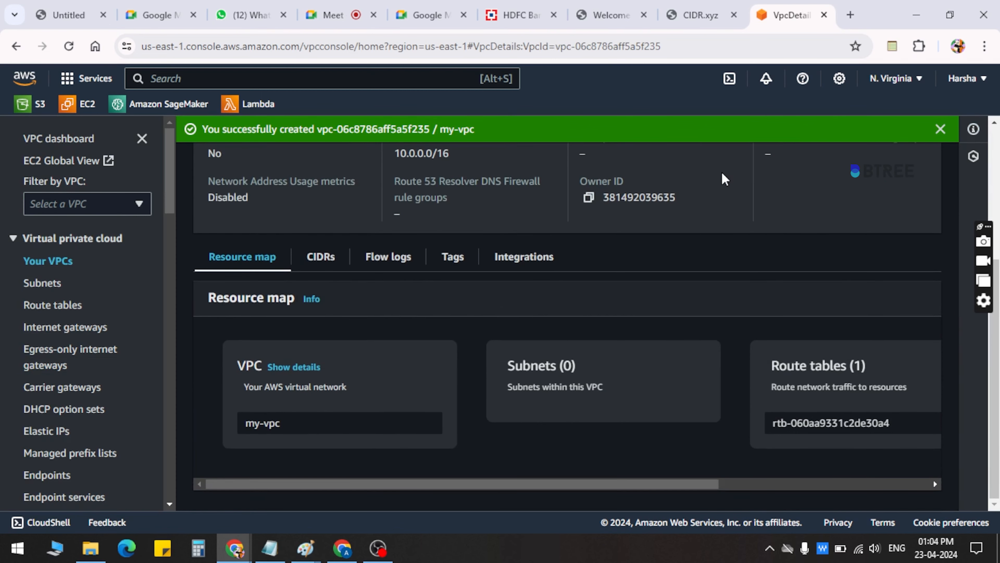
{"action": "scroll", "coordinate": [722, 173], "scroll_direction": "up", "scroll_amount": 5}
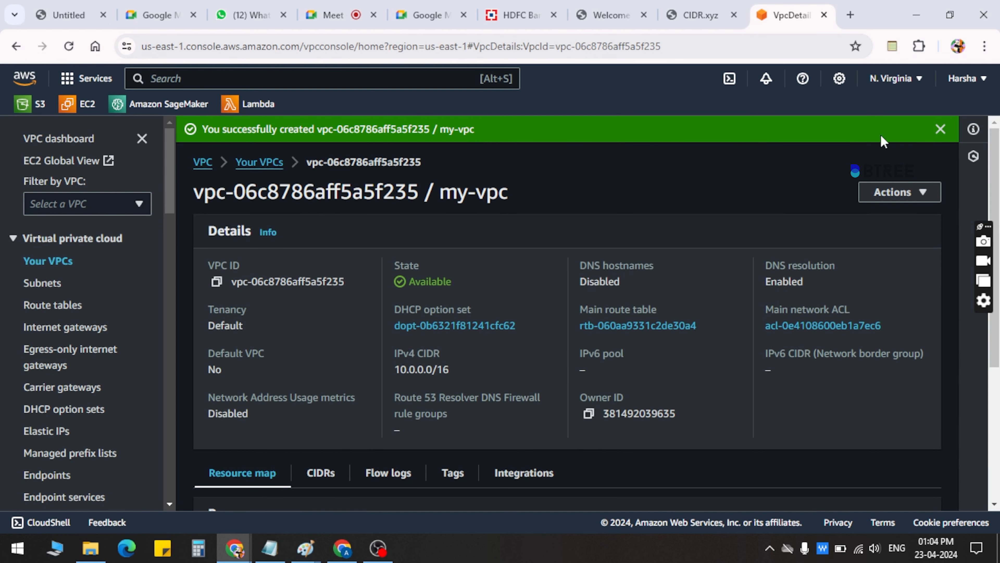
{"action": "left_click", "coordinate": [939, 129]}
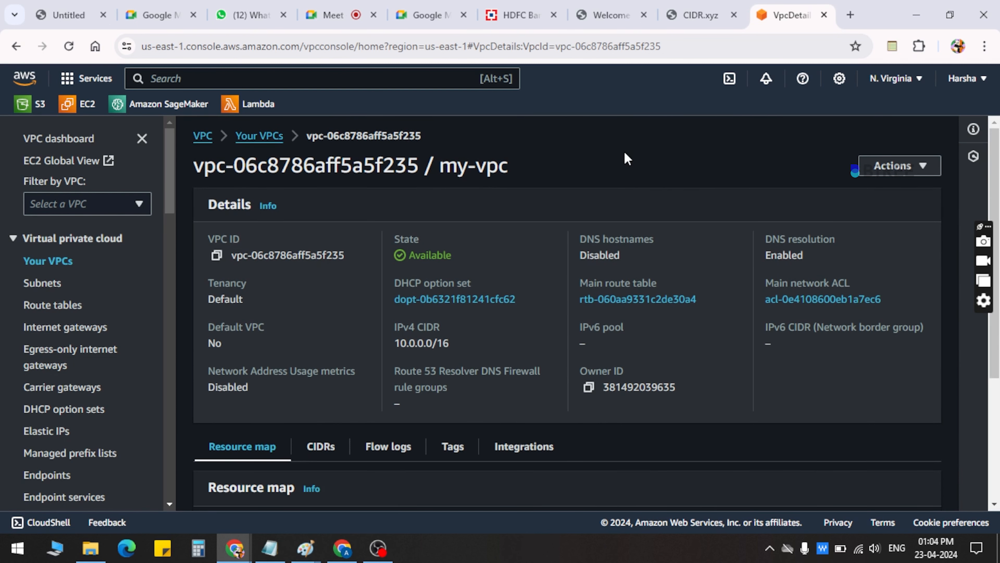
Open the subnets list and examine the existing subnets, including their VPC, route table and default subnet columns
{"action": "left_click", "coordinate": [39, 284]}
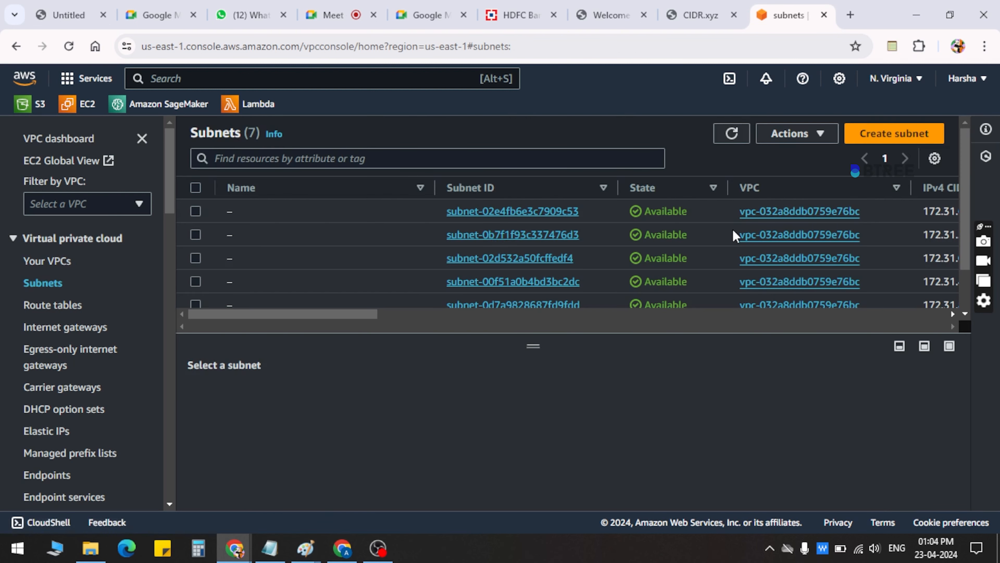
{"action": "scroll", "coordinate": [733, 235], "scroll_direction": "down", "scroll_amount": 2}
{"action": "scroll", "coordinate": [734, 235], "scroll_direction": "up", "scroll_amount": 3}
{"action": "scroll", "coordinate": [417, 255], "scroll_direction": "down", "scroll_amount": 2}
{"action": "scroll", "coordinate": [418, 254], "scroll_direction": "down", "scroll_amount": 1}
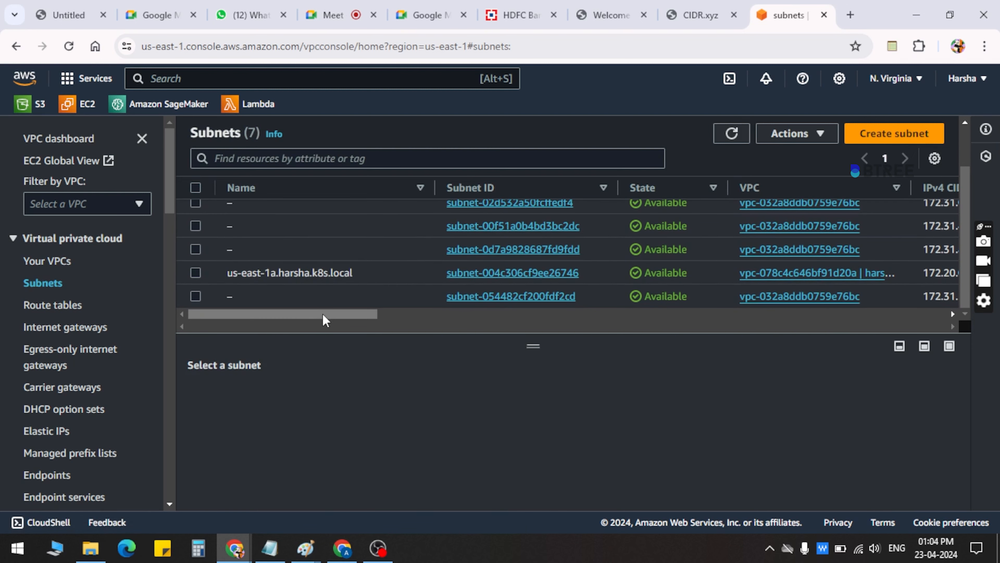
{"action": "left_click_drag", "start_coordinate": [323, 315], "coordinate": [733, 319]}
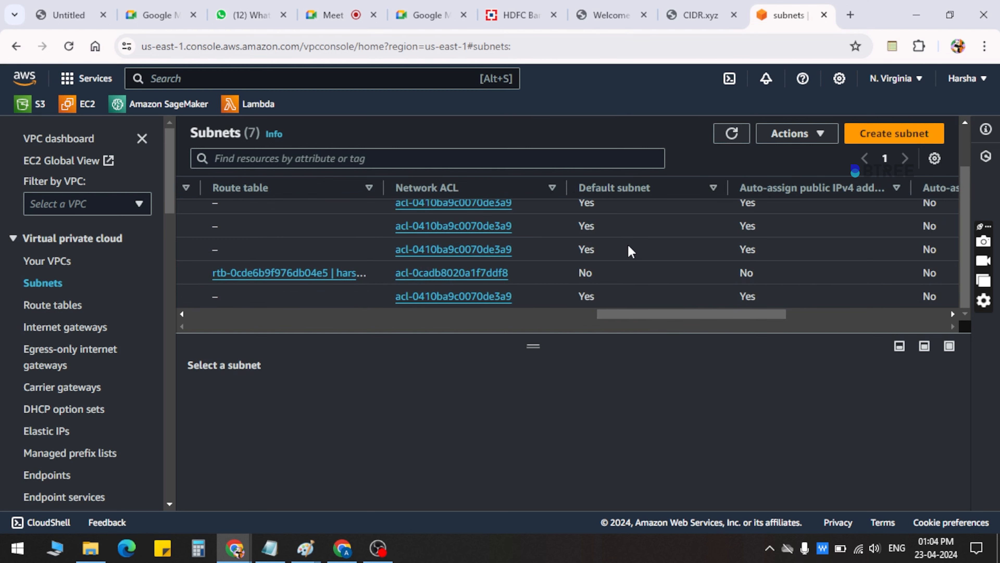
{"action": "scroll", "coordinate": [630, 255], "scroll_direction": "up", "scroll_amount": 2}
{"action": "left_click_drag", "start_coordinate": [629, 312], "coordinate": [207, 312]}
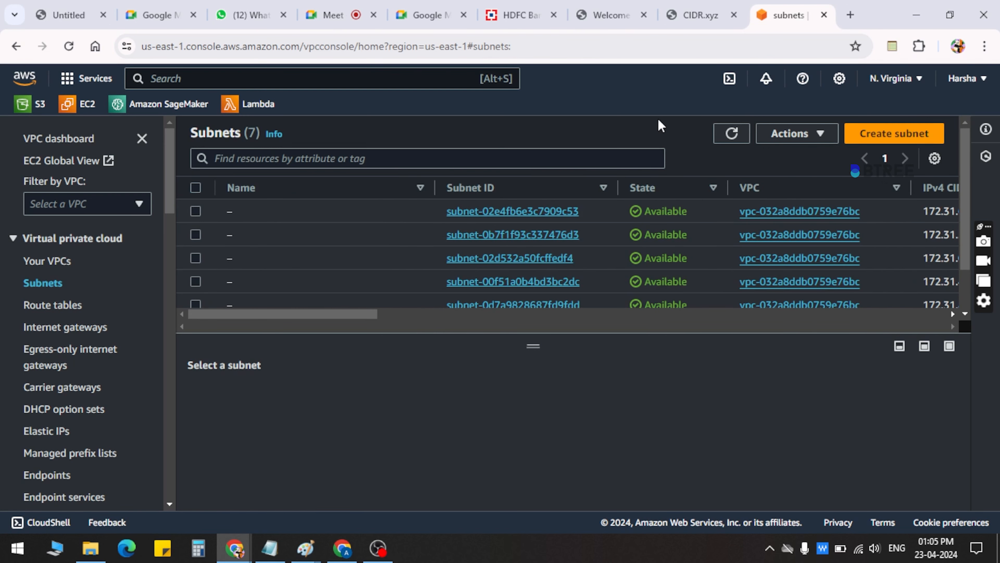
Start creating a subnet and choose my-vpc as its VPC
{"action": "left_click", "coordinate": [886, 133]}
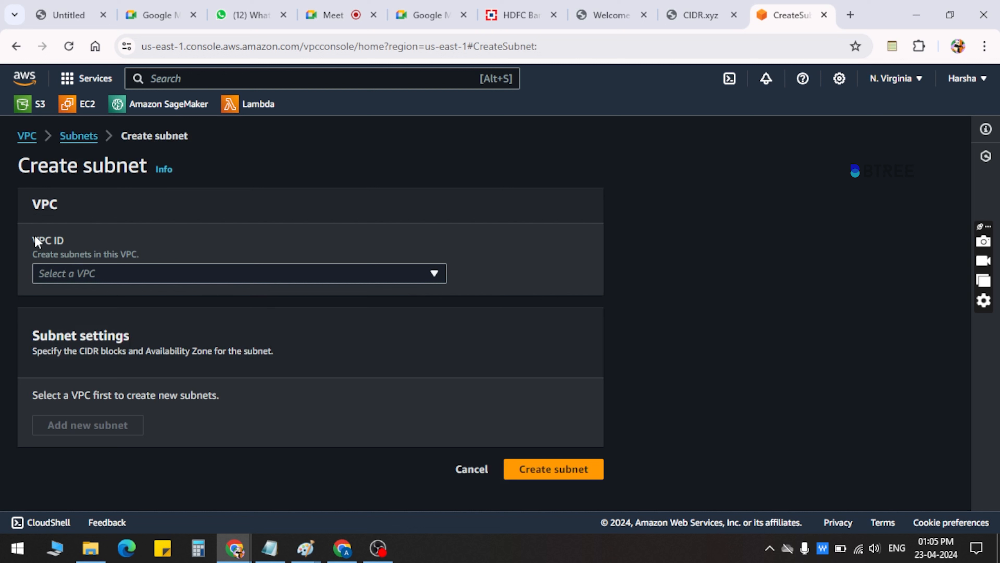
{"action": "left_click_drag", "start_coordinate": [34, 236], "coordinate": [98, 227]}
{"action": "left_click", "coordinate": [99, 227]}
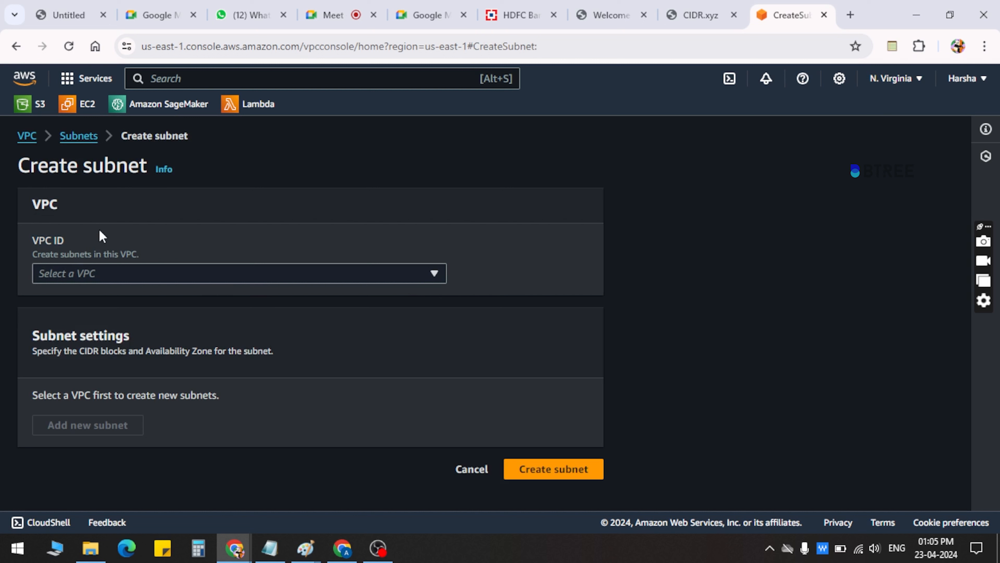
{"action": "left_click", "coordinate": [97, 275]}
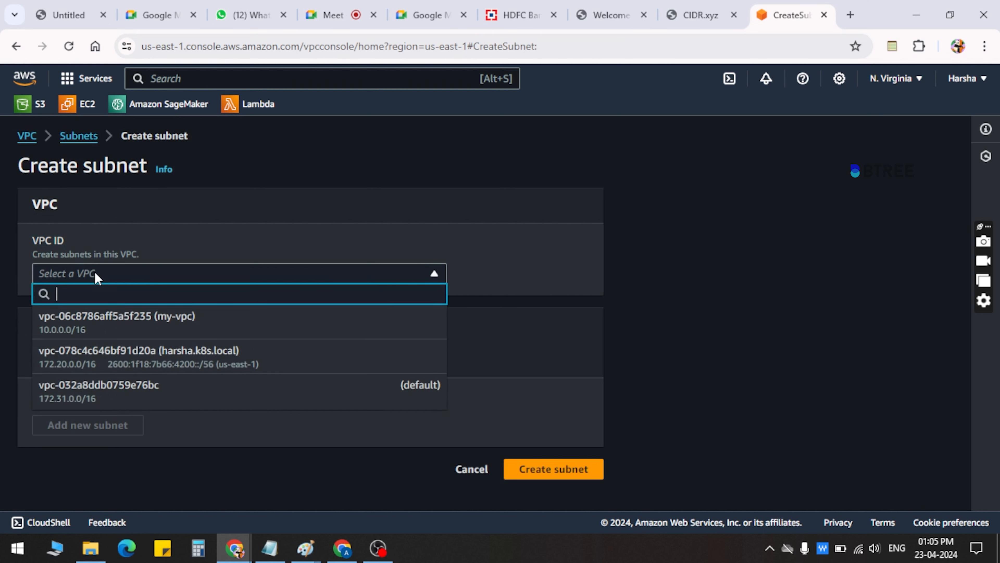
{"action": "left_click", "coordinate": [130, 320]}
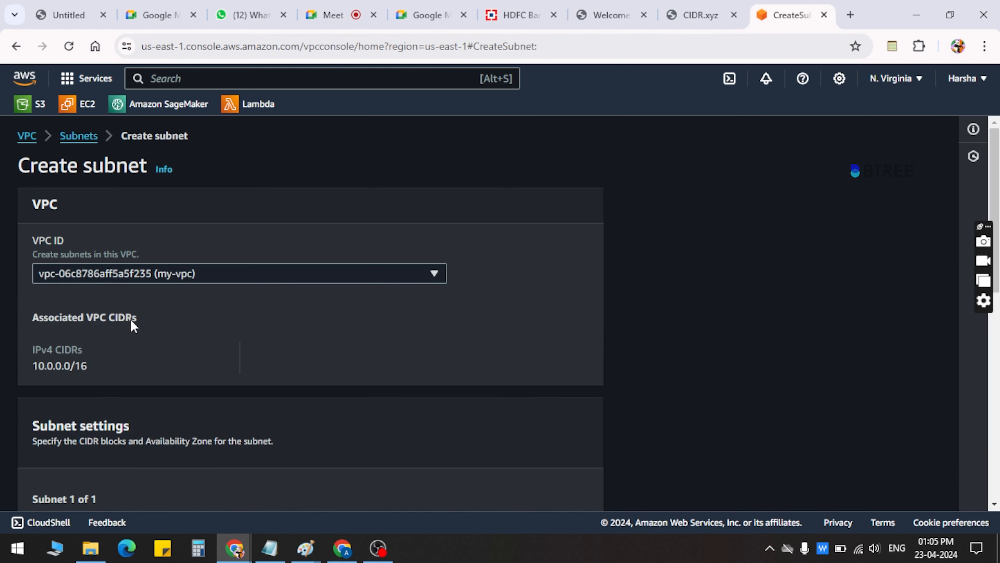
Check the associated VPC CIDR and name the first subnet "public subnet"
{"action": "scroll", "coordinate": [131, 319], "scroll_direction": "down", "scroll_amount": 2}
{"action": "left_click_drag", "start_coordinate": [35, 255], "coordinate": [120, 256]}
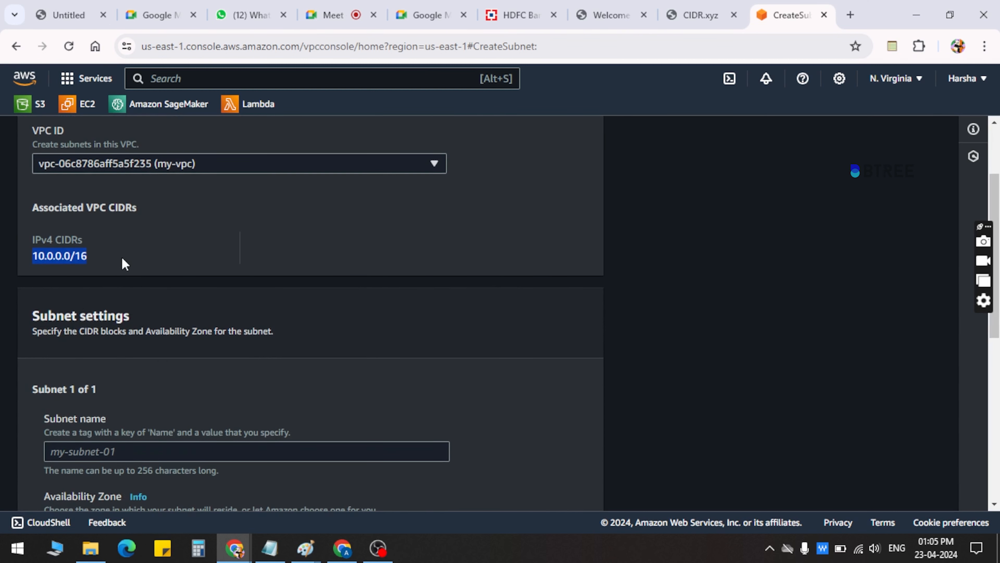
{"action": "left_click", "coordinate": [123, 256]}
{"action": "scroll", "coordinate": [116, 434], "scroll_direction": "down", "scroll_amount": 3}
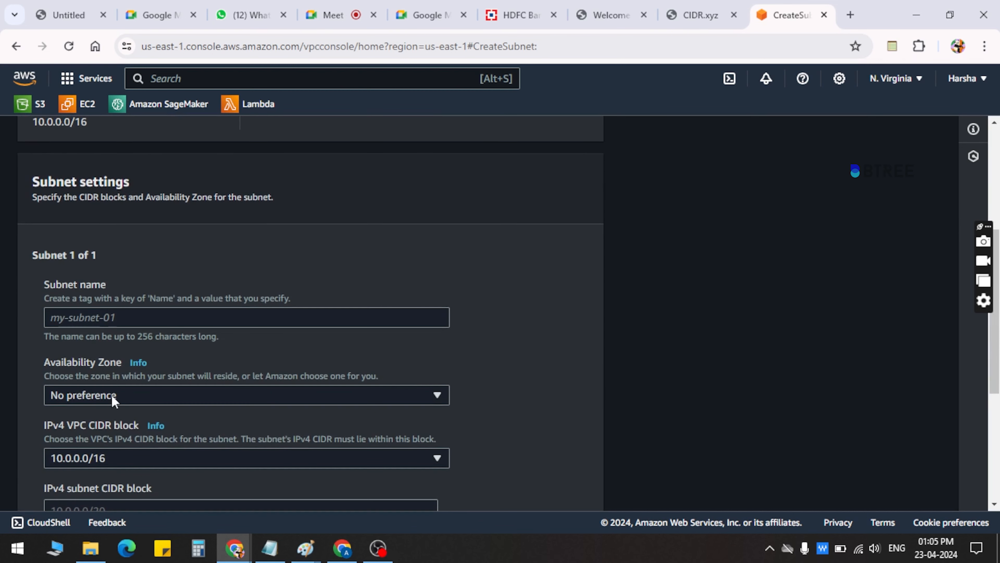
{"action": "left_click", "coordinate": [120, 319]}
{"action": "type", "text": "pub"}
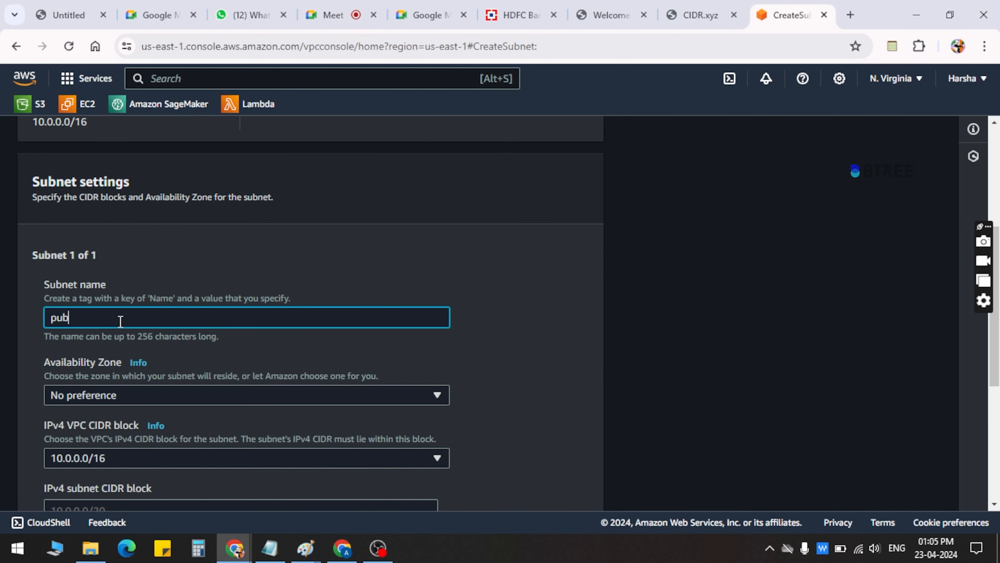
{"action": "type", "text": "lic subnet"}
{"action": "scroll", "coordinate": [133, 370], "scroll_direction": "down", "scroll_amount": 1}
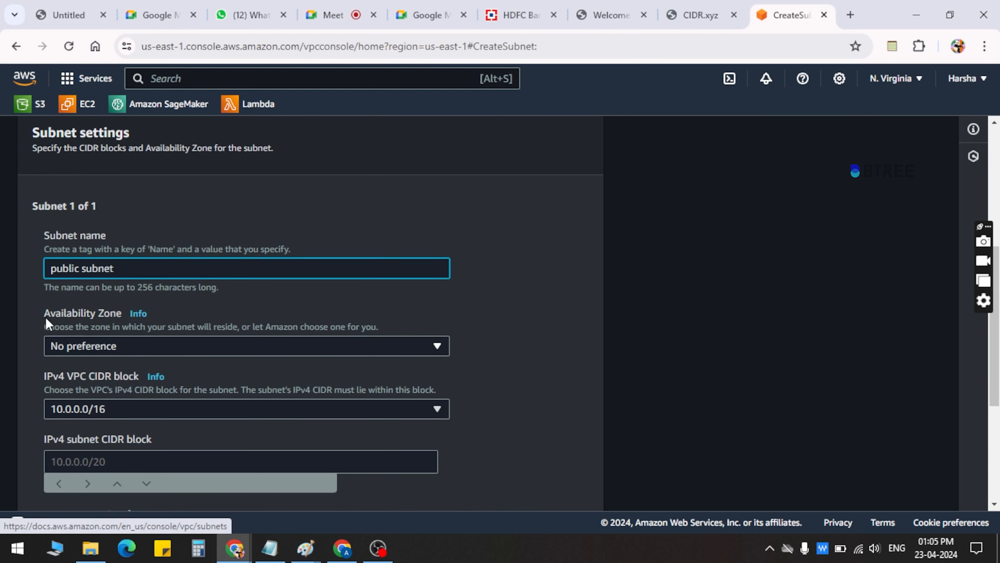
Set the public subnet's Availability Zone to US East (N. Virginia) / us-east-1a and read the field's description
{"action": "left_click_drag", "start_coordinate": [41, 314], "coordinate": [98, 314]}
{"action": "left_click", "coordinate": [119, 317]}
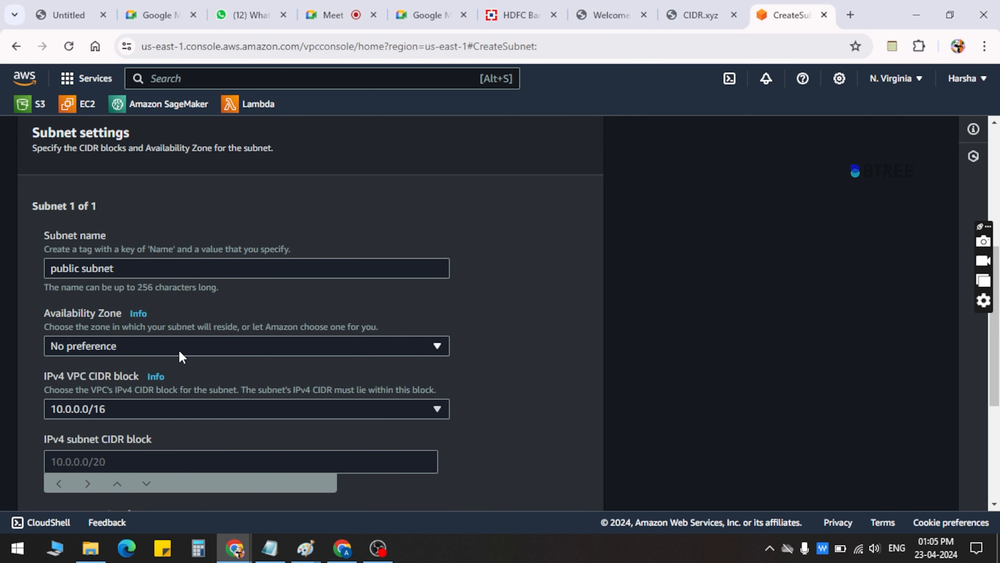
{"action": "left_click_drag", "start_coordinate": [157, 268], "coordinate": [25, 264]}
{"action": "left_click", "coordinate": [24, 261]}
{"action": "left_click", "coordinate": [151, 346]}
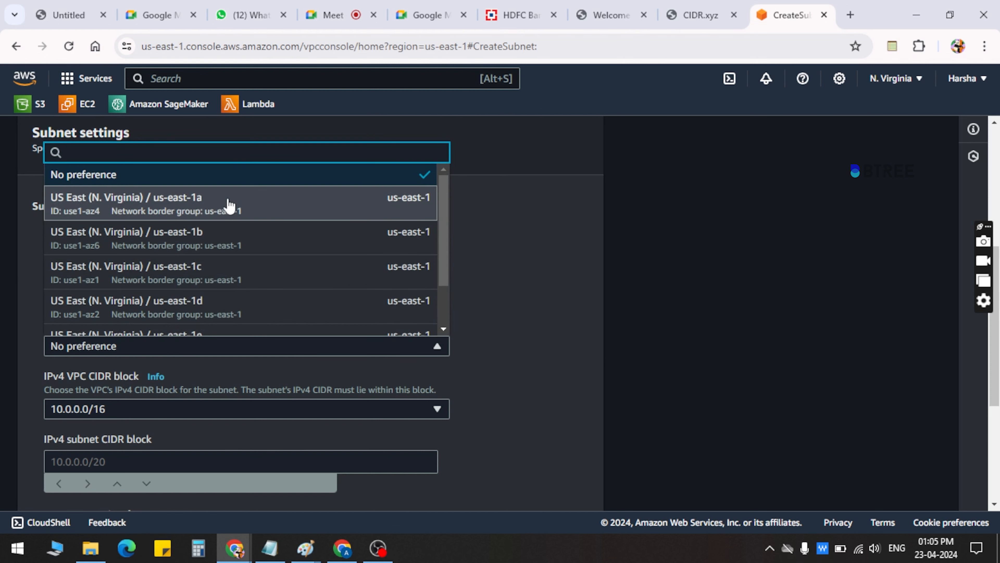
{"action": "left_click", "coordinate": [229, 205]}
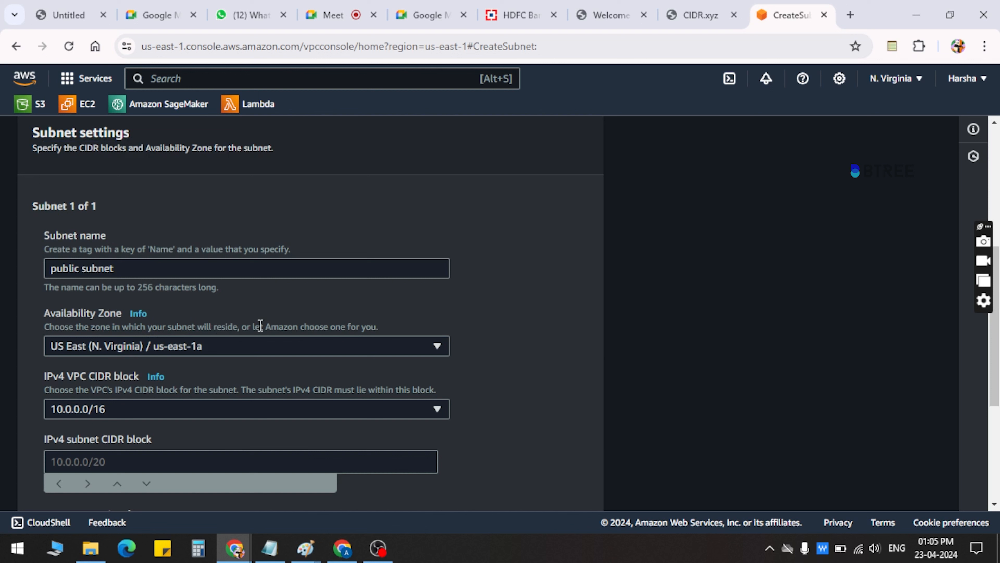
{"action": "left_click_drag", "start_coordinate": [259, 326], "coordinate": [387, 326]}
{"action": "left_click", "coordinate": [387, 324]}
{"action": "left_click_drag", "start_coordinate": [389, 329], "coordinate": [147, 328]}
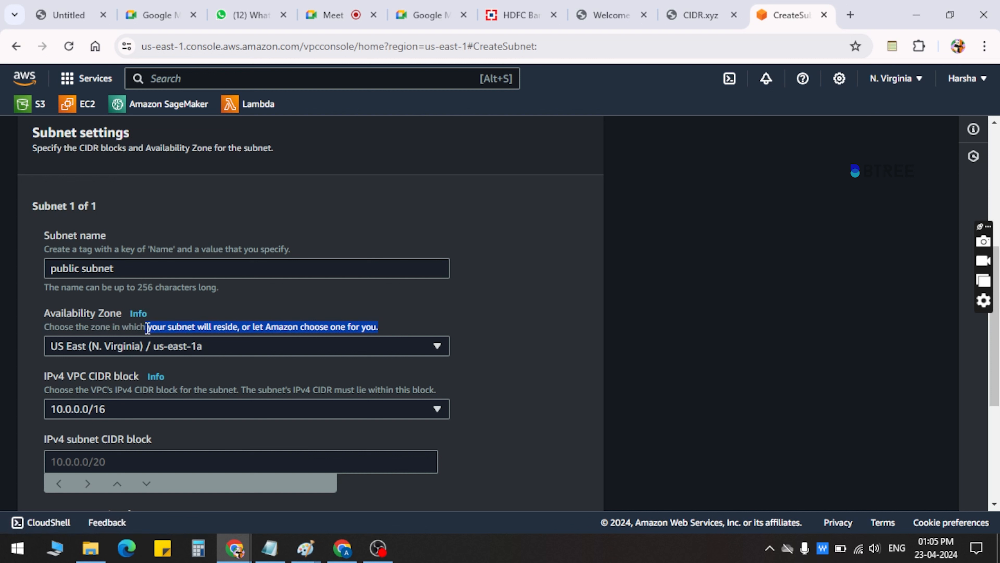
{"action": "left_click", "coordinate": [147, 328]}
{"action": "left_click_drag", "start_coordinate": [43, 332], "coordinate": [405, 334]}
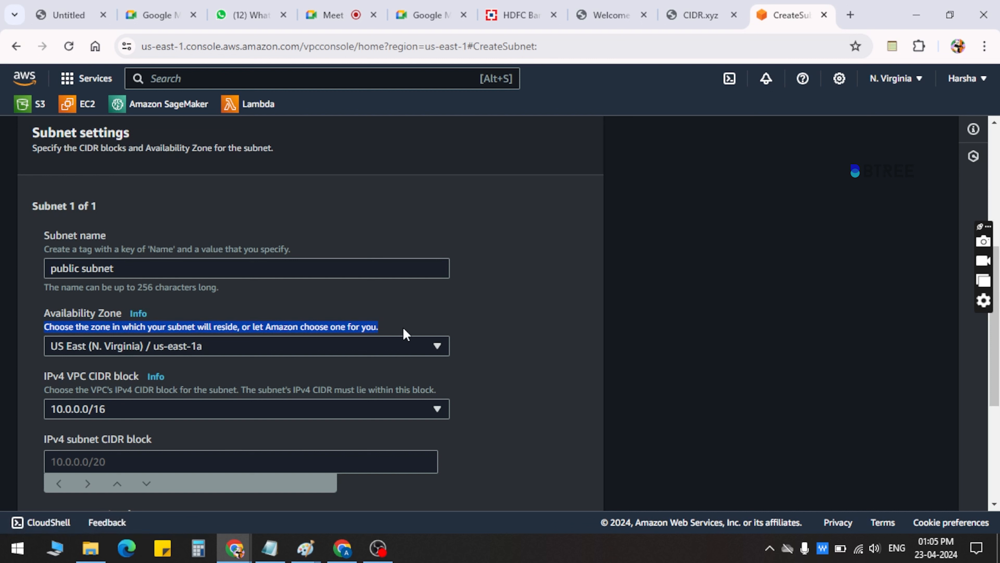
{"action": "left_click", "coordinate": [405, 334]}
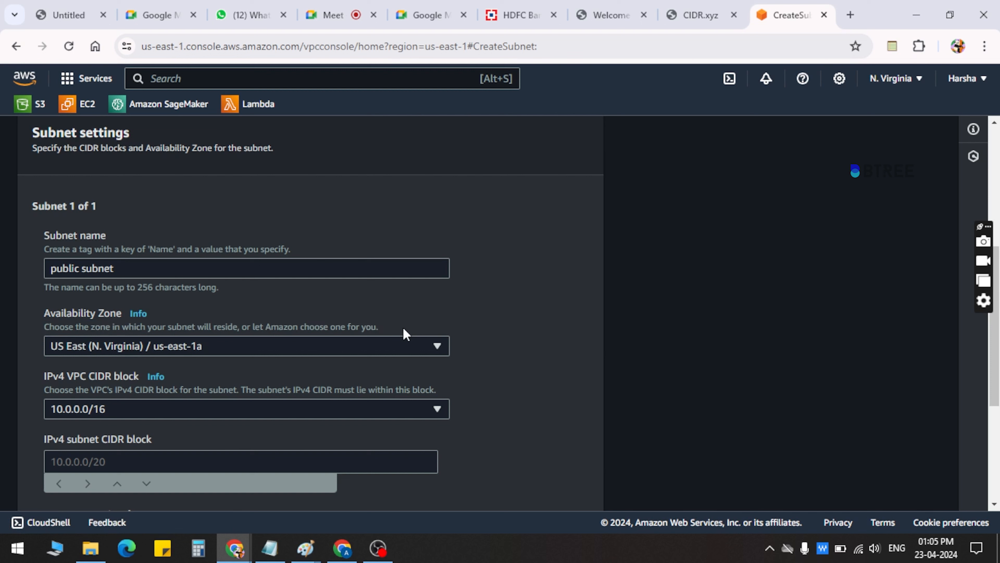
Keep the 10.0.0.0/16 VPC CIDR block, set the IPv4 subnet CIDR block to 10.0.0.0/24 and create the subnet
{"action": "left_click", "coordinate": [120, 413]}
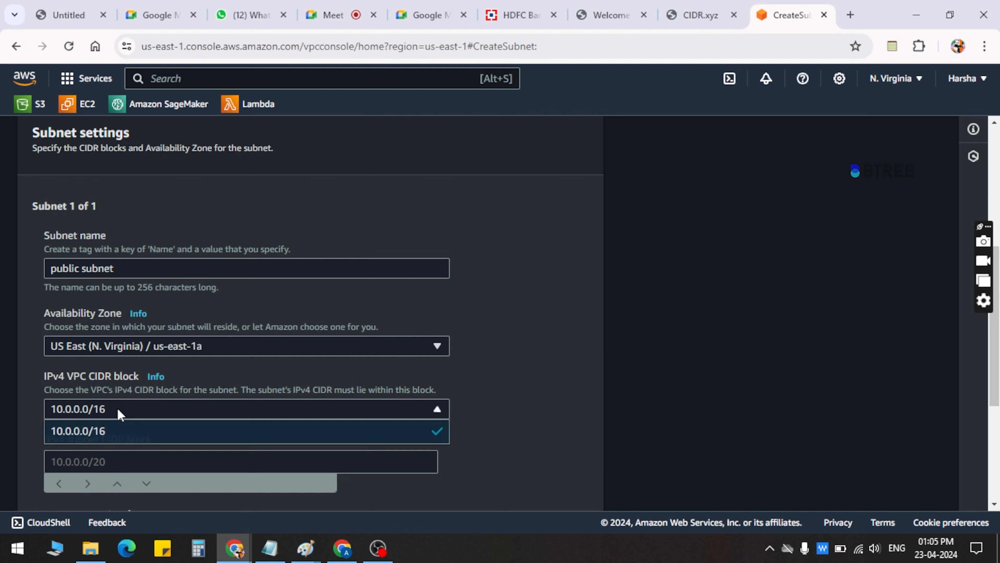
{"action": "left_click", "coordinate": [79, 410]}
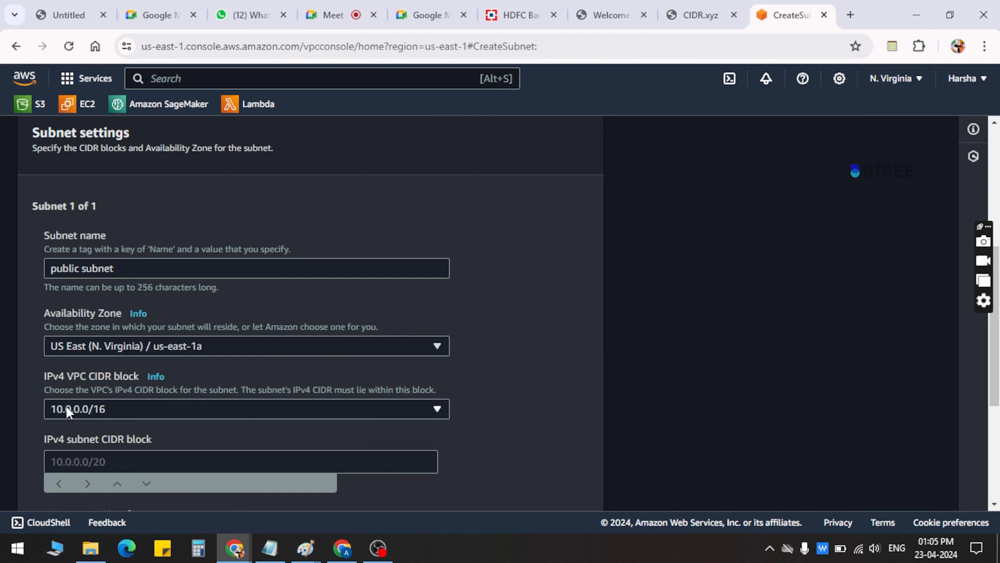
{"action": "left_click", "coordinate": [131, 410]}
{"action": "left_click", "coordinate": [130, 410]}
{"action": "left_click", "coordinate": [96, 465]}
{"action": "type", "text": "10"}
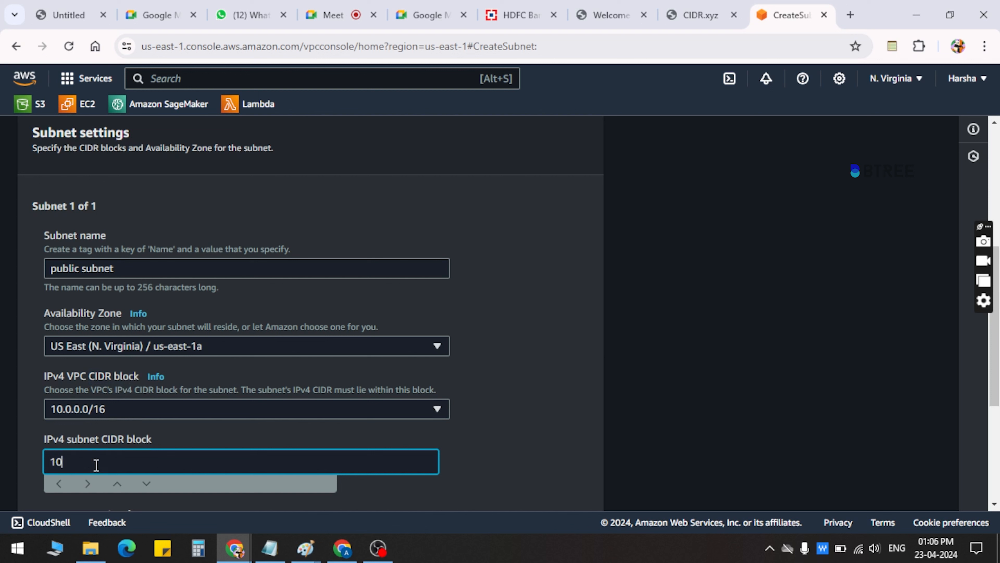
{"action": "type", "text": ".0.0.0/24"}
{"action": "key", "text": "Tab"}
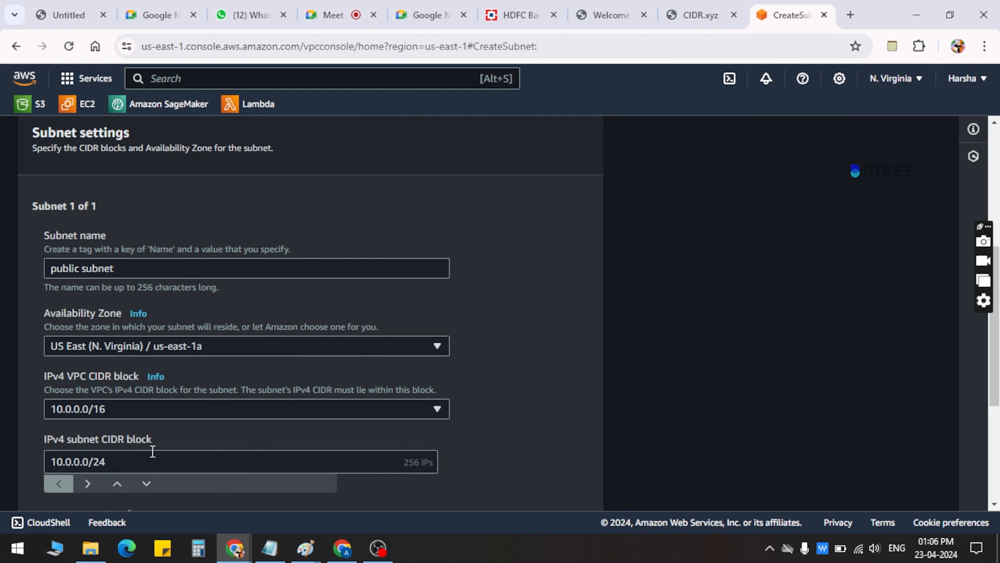
{"action": "scroll", "coordinate": [153, 451], "scroll_direction": "down", "scroll_amount": 2}
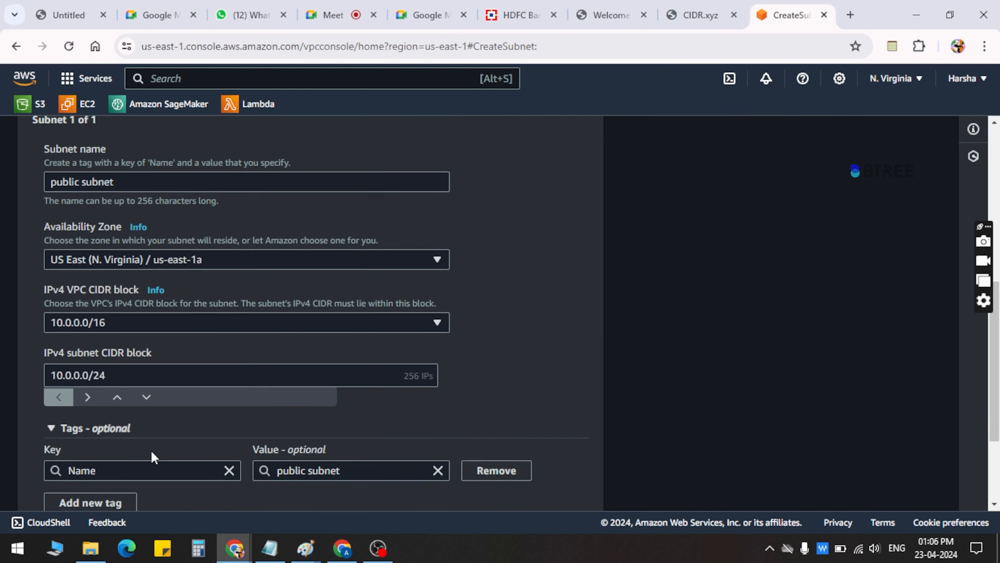
{"action": "scroll", "coordinate": [154, 457], "scroll_direction": "down", "scroll_amount": 3}
{"action": "left_click", "coordinate": [557, 500]}
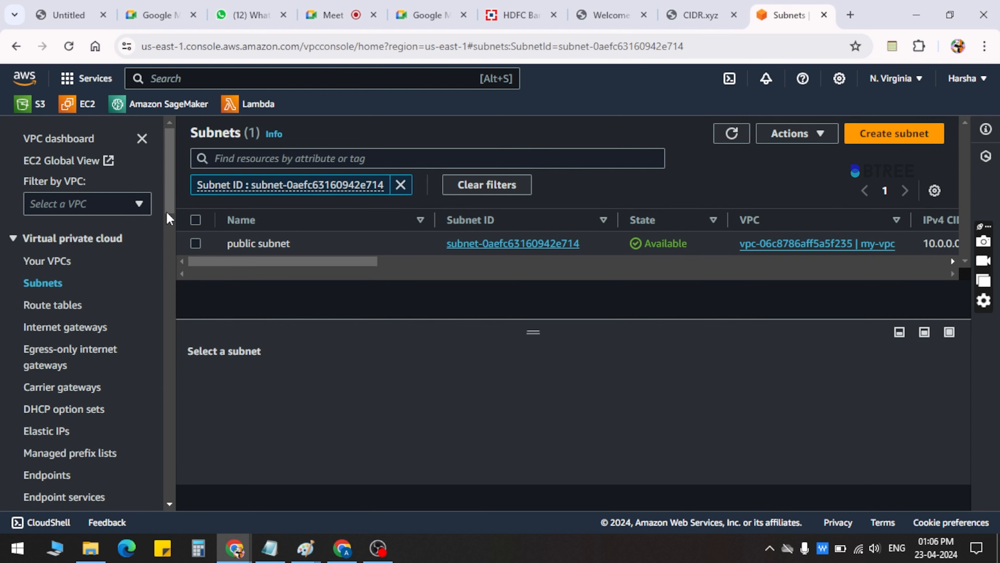
Create an internet gateway named "my-iGW"
{"action": "left_click_drag", "start_coordinate": [172, 213], "coordinate": [176, 220]}
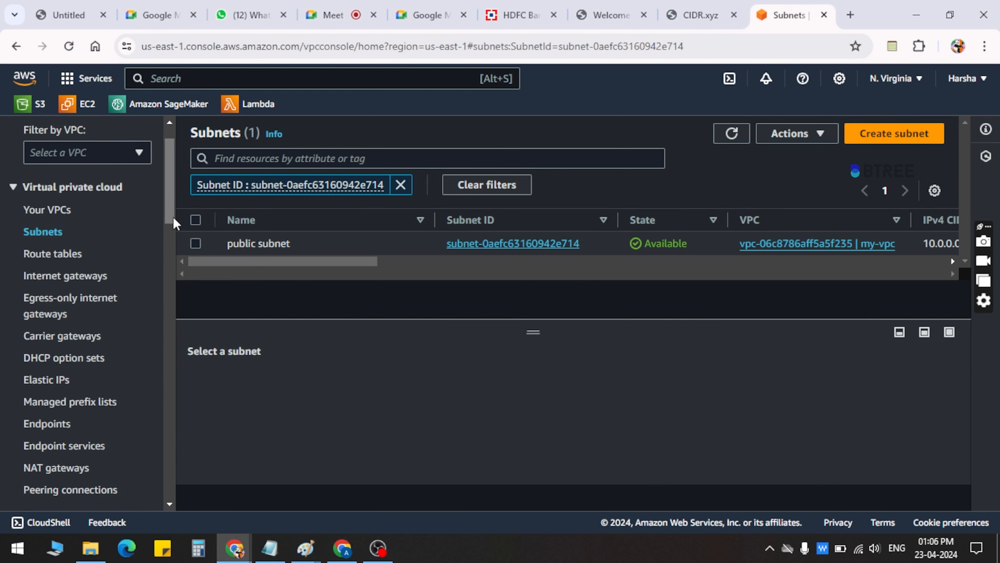
{"action": "left_click", "coordinate": [84, 276]}
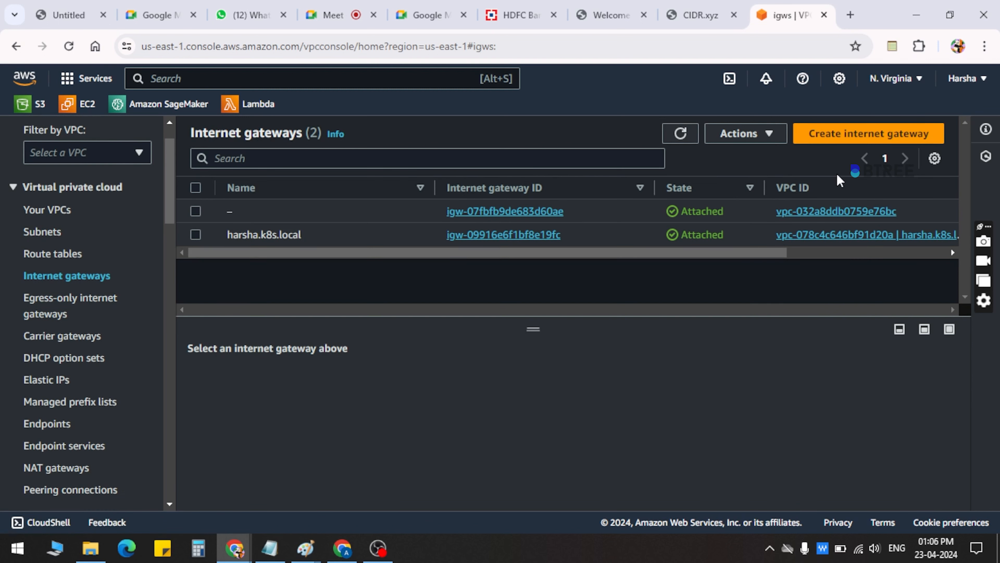
{"action": "mouse_move", "coordinate": [775, 252]}
{"action": "left_mouse_down"}
{"action": "mouse_move", "coordinate": [906, 252]}
{"action": "mouse_move", "coordinate": [778, 252]}
{"action": "left_mouse_up"}
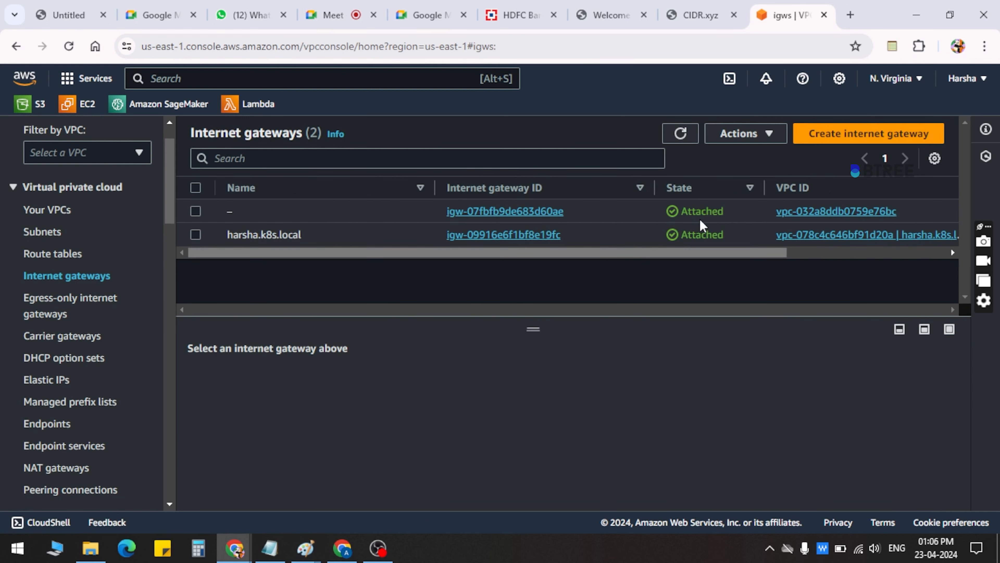
{"action": "left_click", "coordinate": [848, 130]}
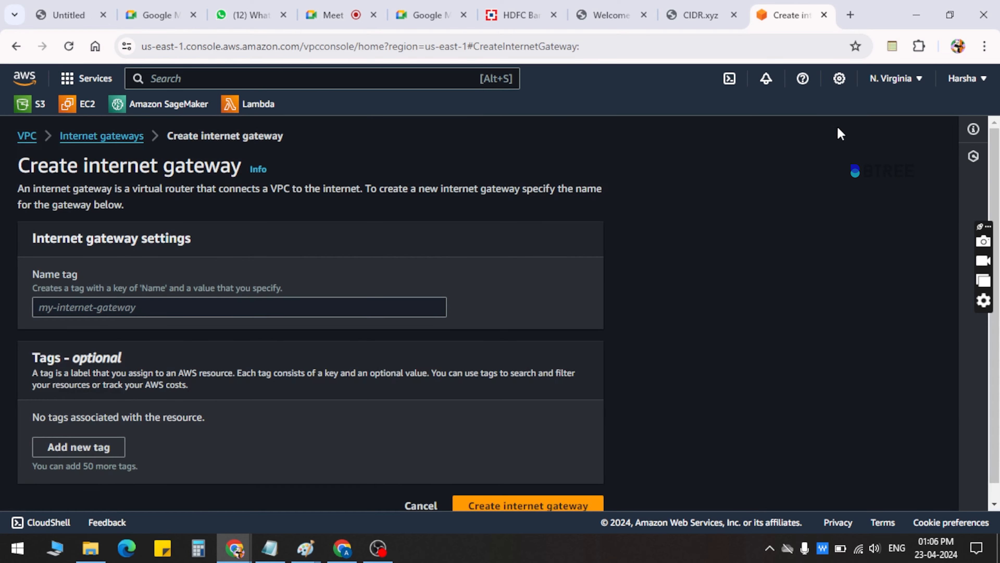
{"action": "left_click", "coordinate": [140, 310]}
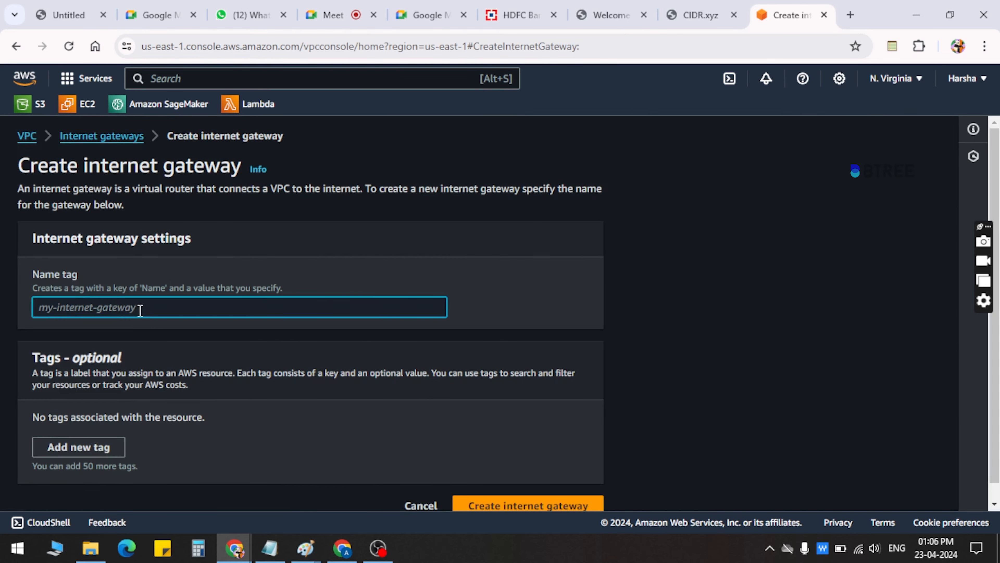
{"action": "type", "text": "my-in"}
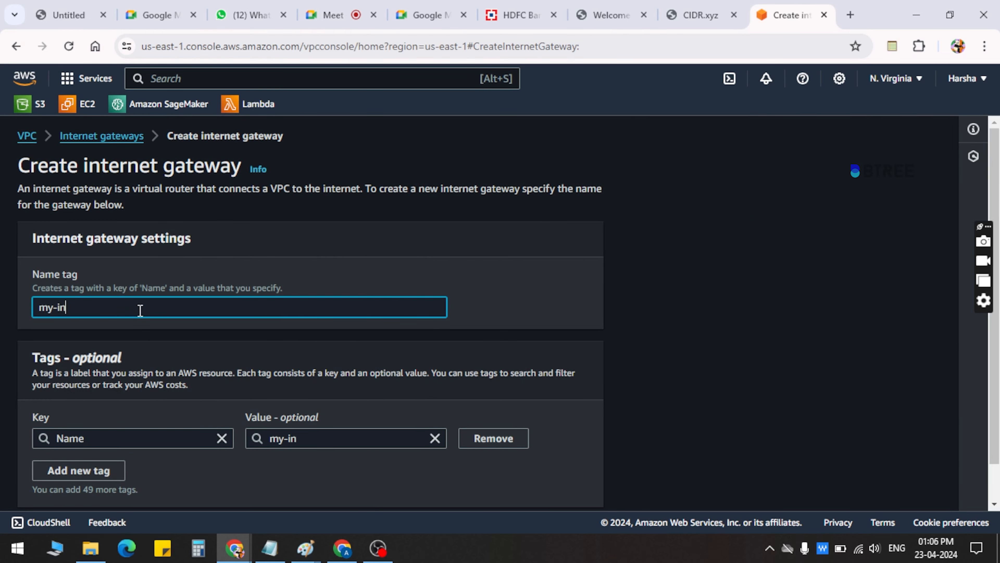
{"action": "type", "text": "GW"}
{"action": "scroll", "coordinate": [437, 366], "scroll_direction": "down", "scroll_amount": 2}
{"action": "left_click", "coordinate": [519, 499]}
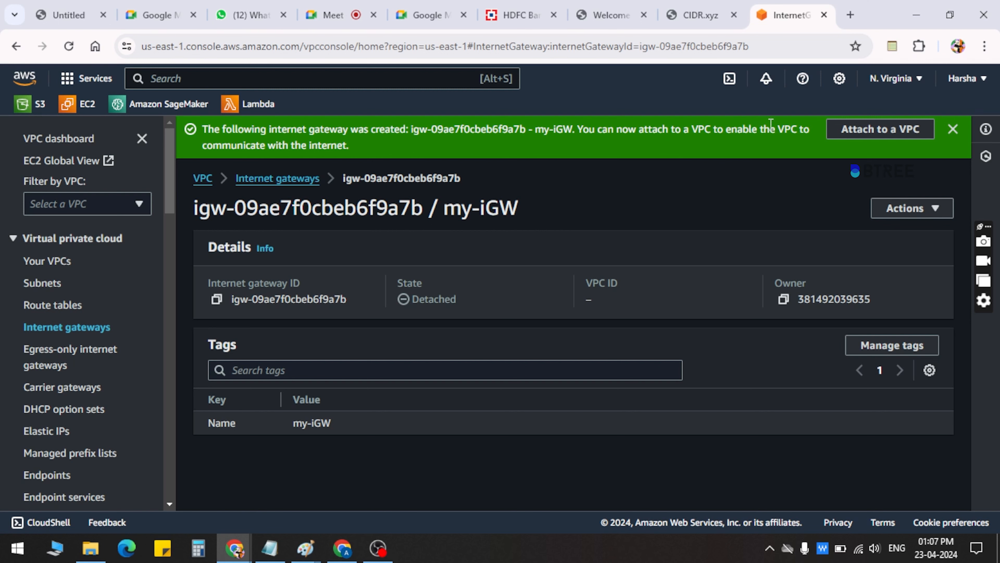
Attach the new internet gateway my-iGW to my-vpc
{"action": "left_click", "coordinate": [868, 132]}
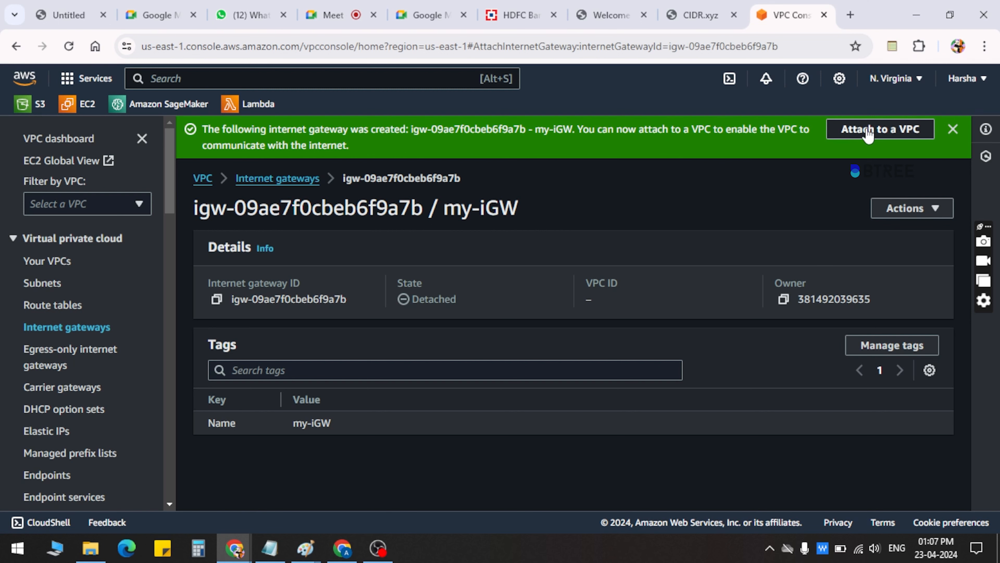
{"action": "left_click", "coordinate": [303, 309]}
{"action": "left_click", "coordinate": [254, 335]}
{"action": "left_click", "coordinate": [527, 388]}
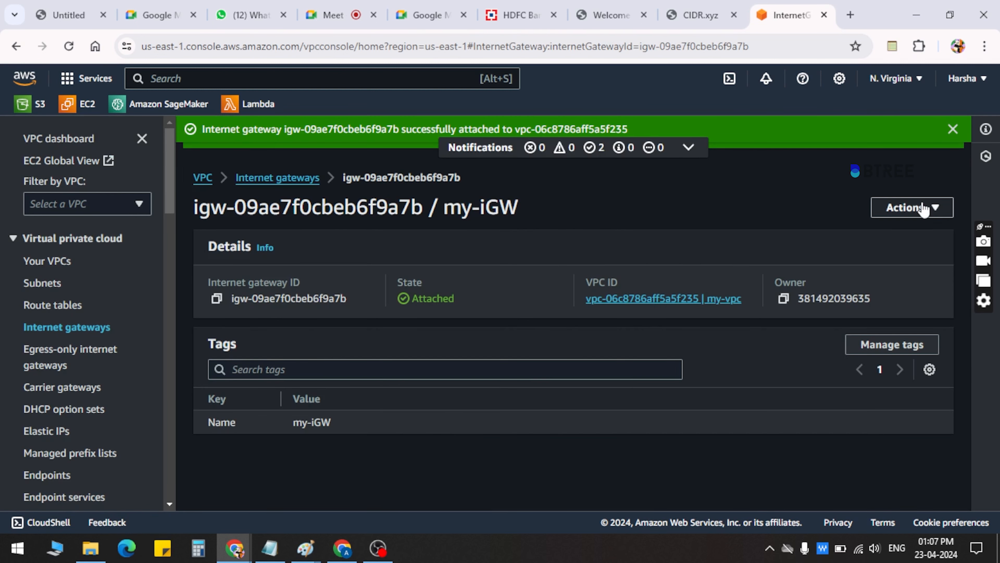
Check the available actions and attachment state of my-iGW, and dismiss the attachment notice
{"action": "left_click", "coordinate": [929, 208]}
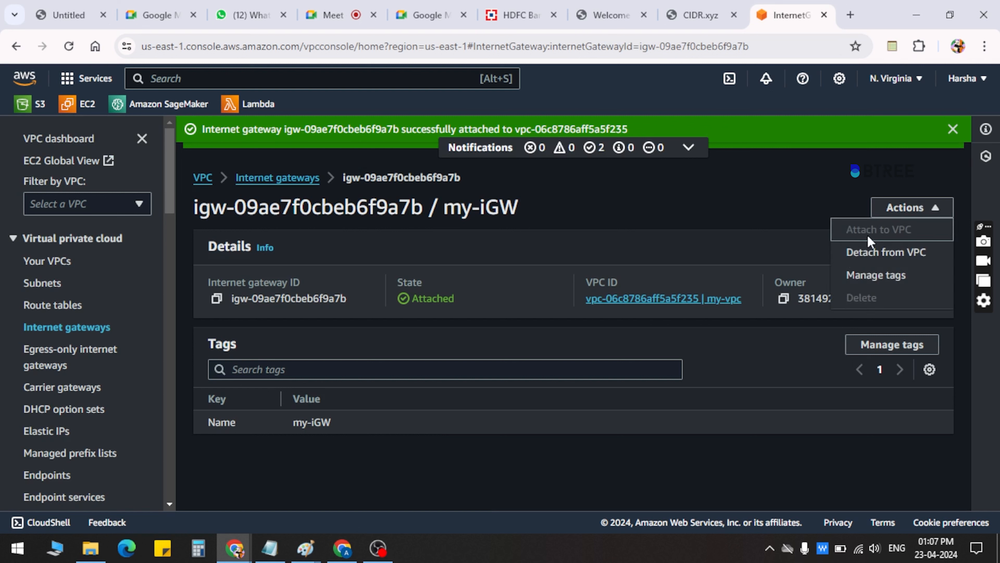
{"action": "left_click", "coordinate": [773, 233]}
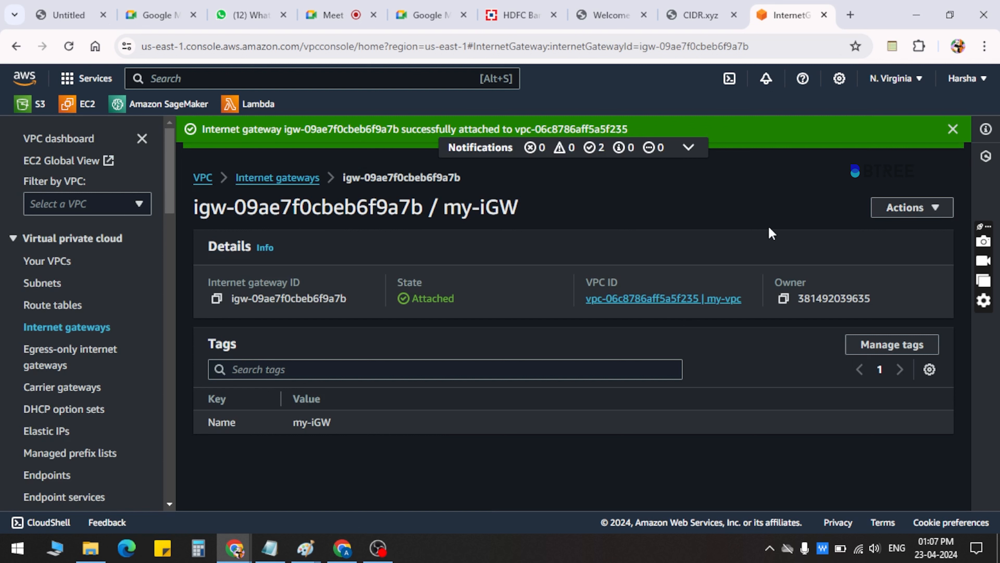
{"action": "left_click", "coordinate": [952, 133]}
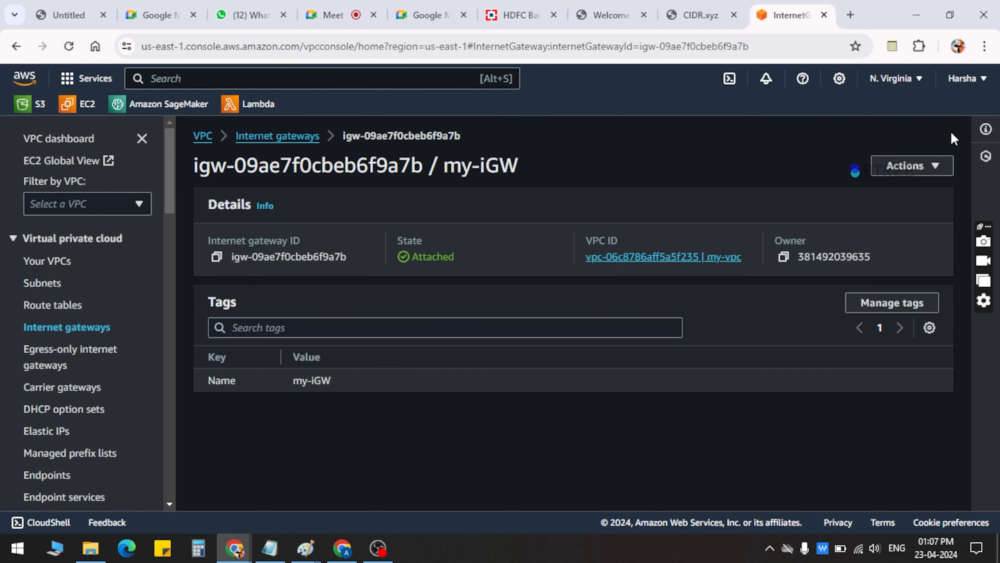
{"action": "double_click", "coordinate": [412, 266]}
{"action": "left_click", "coordinate": [414, 280]}
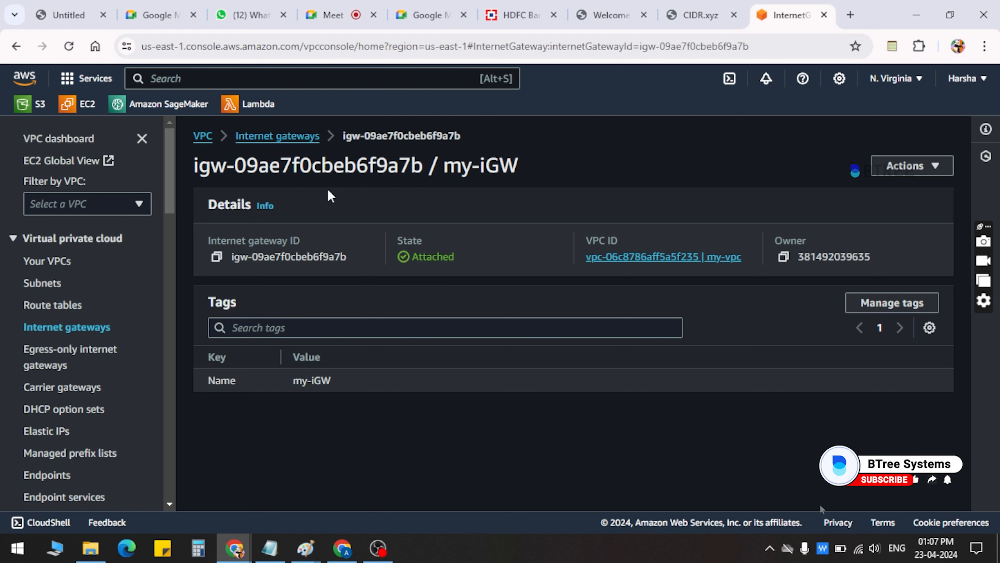
Create a route table named "my pub RT" in my-vpc
{"action": "left_click", "coordinate": [73, 306]}
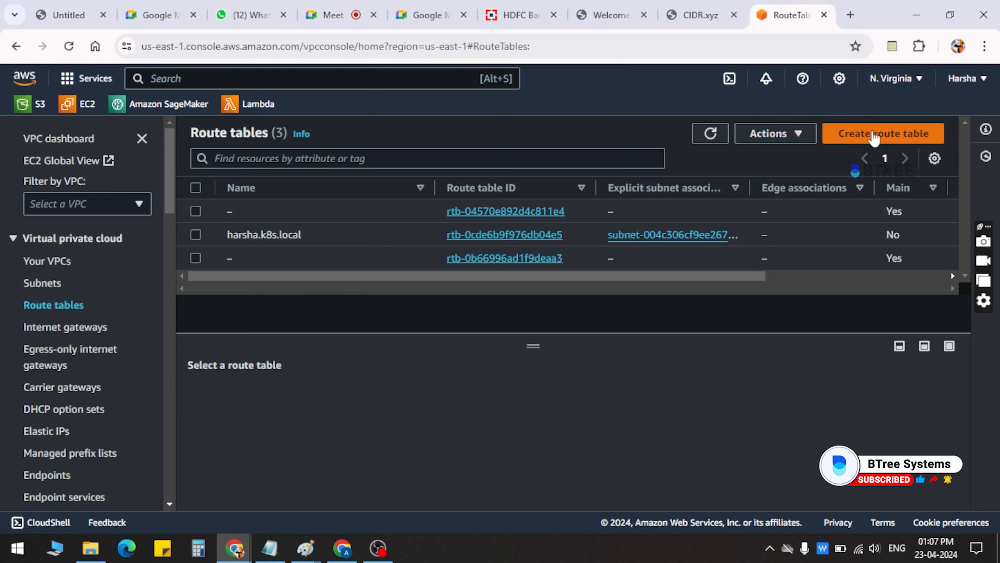
{"action": "left_click", "coordinate": [873, 136]}
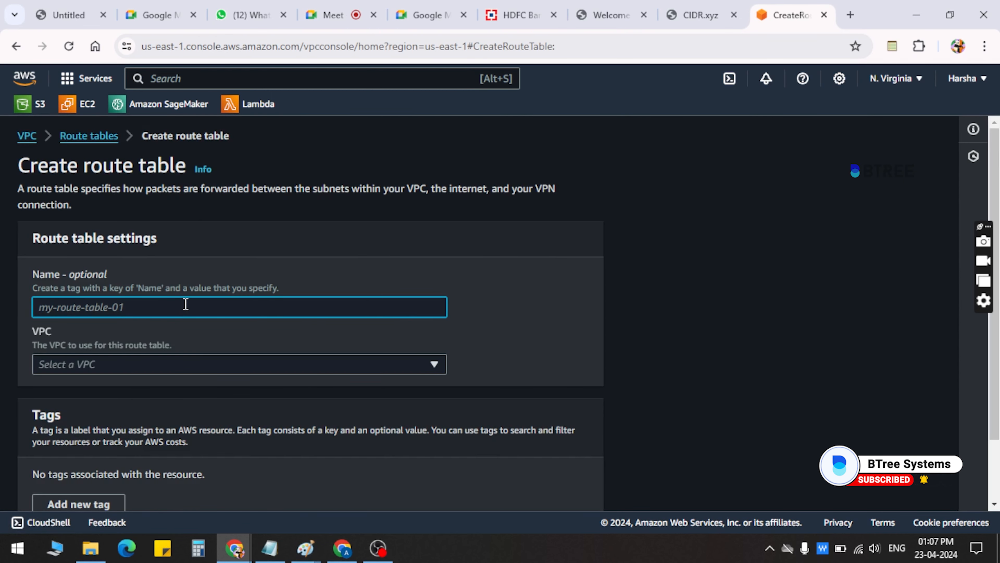
{"action": "type", "text": "my p"}
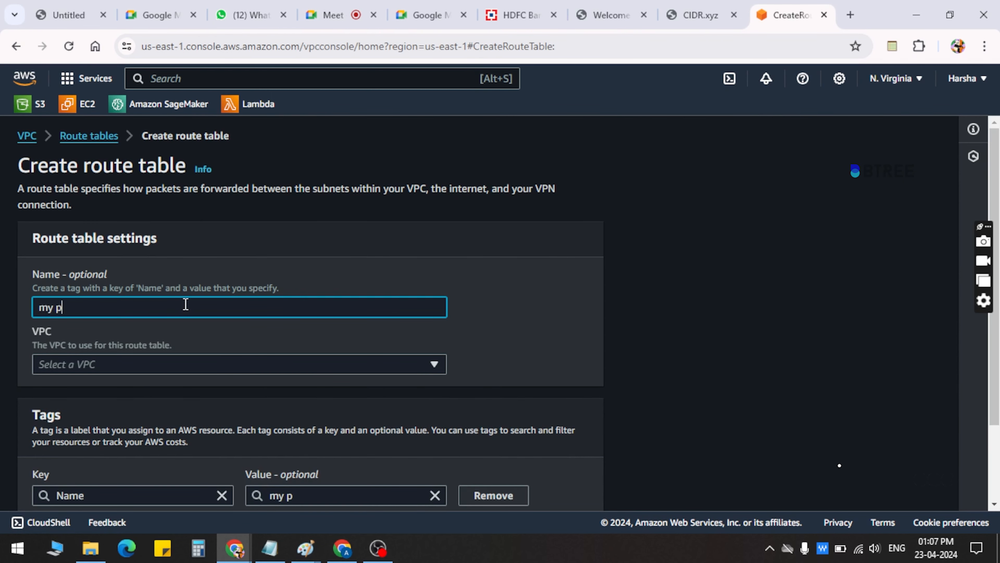
{"action": "type", "text": "ub RtT"}
{"action": "scroll", "coordinate": [185, 303], "scroll_direction": "down", "scroll_amount": 3}
{"action": "left_click", "coordinate": [181, 272]}
{"action": "left_click", "coordinate": [163, 321]}
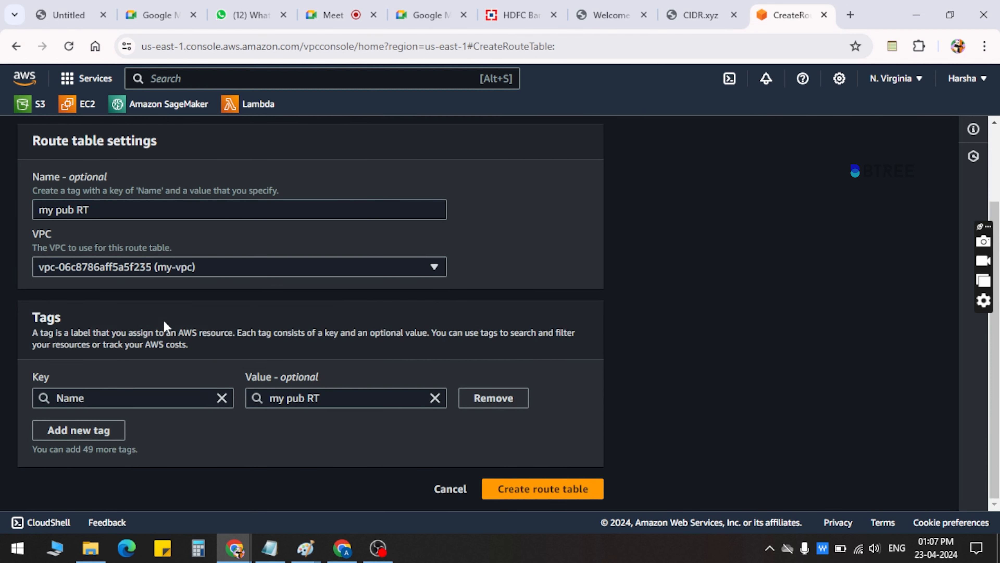
{"action": "left_click", "coordinate": [527, 490]}
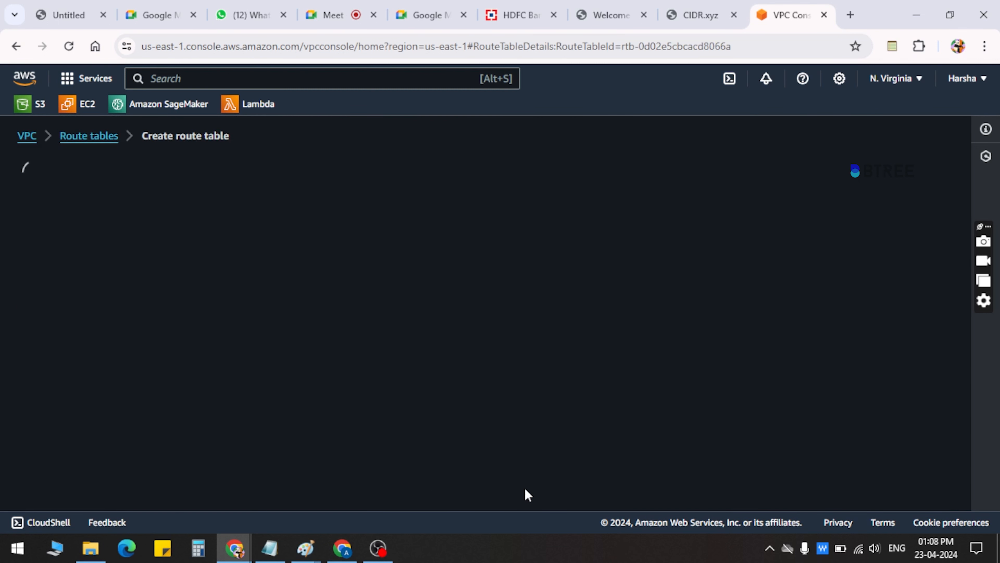
Compare the new route table's routes with the network diagram in Paint, and return to the AWS console in Chrome
{"action": "scroll", "coordinate": [322, 329], "scroll_direction": "down", "scroll_amount": 1}
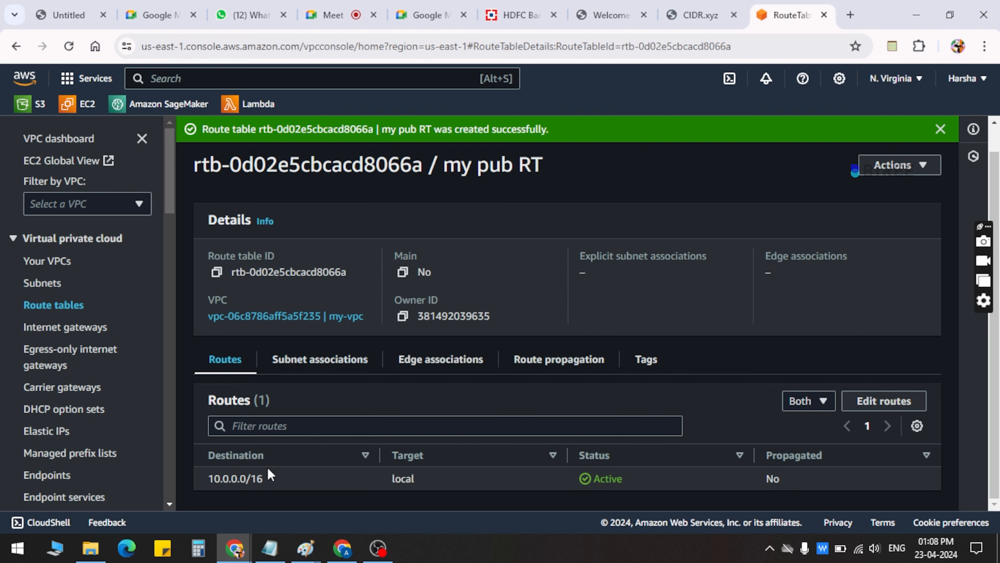
{"action": "mouse_move", "coordinate": [305, 548]}
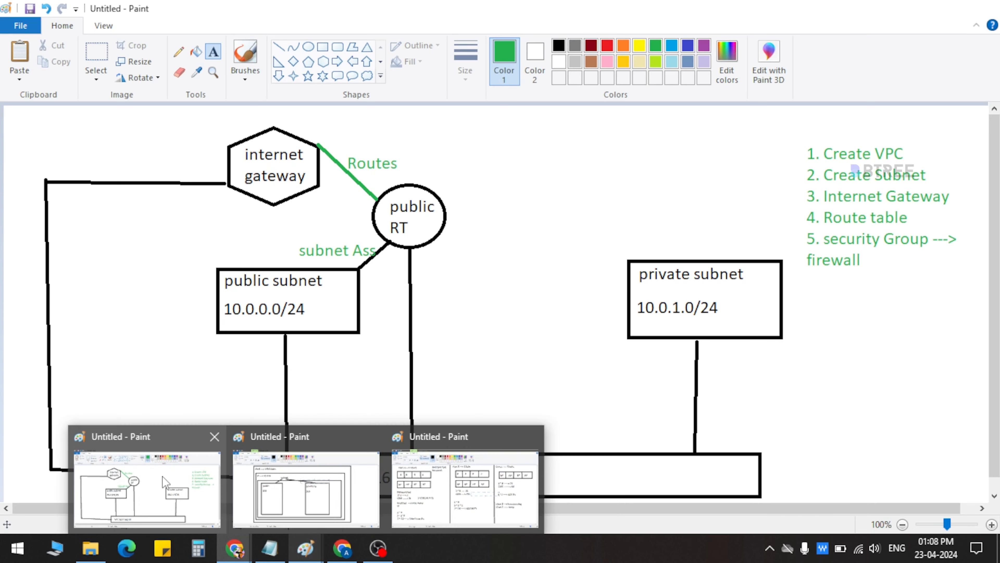
{"action": "left_click", "coordinate": [164, 481]}
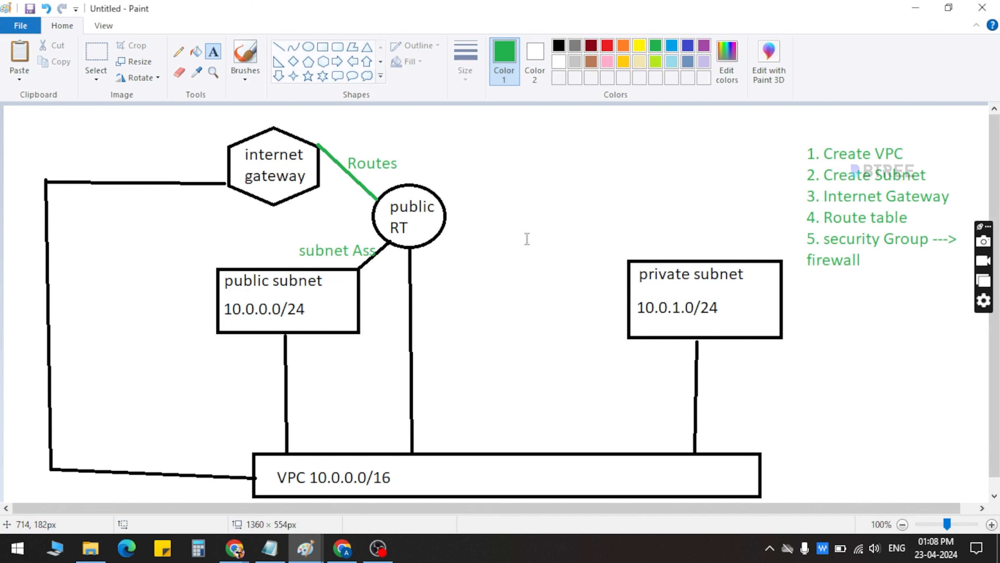
{"action": "mouse_move", "coordinate": [251, 552]}
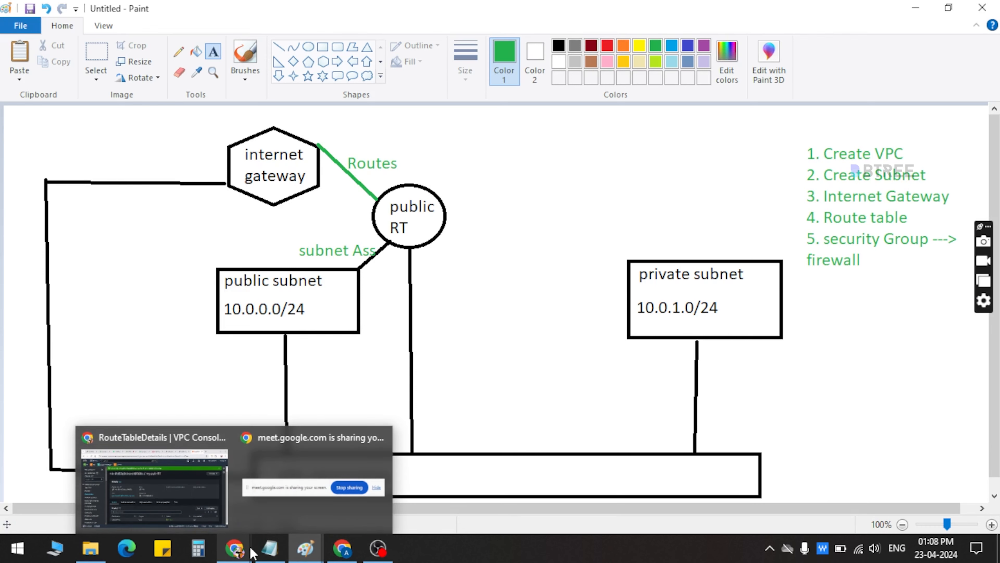
{"action": "left_click", "coordinate": [169, 496]}
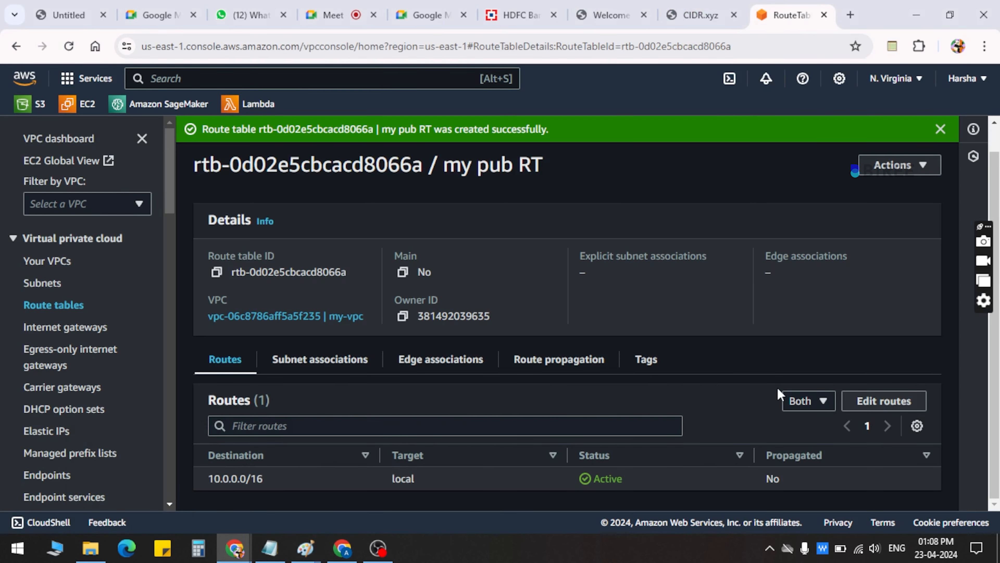
Add a route to my pub RT with destination 0.0.0.0/0 targeting the internet gateway my-iGW, and save the changes
{"action": "left_click", "coordinate": [908, 404]}
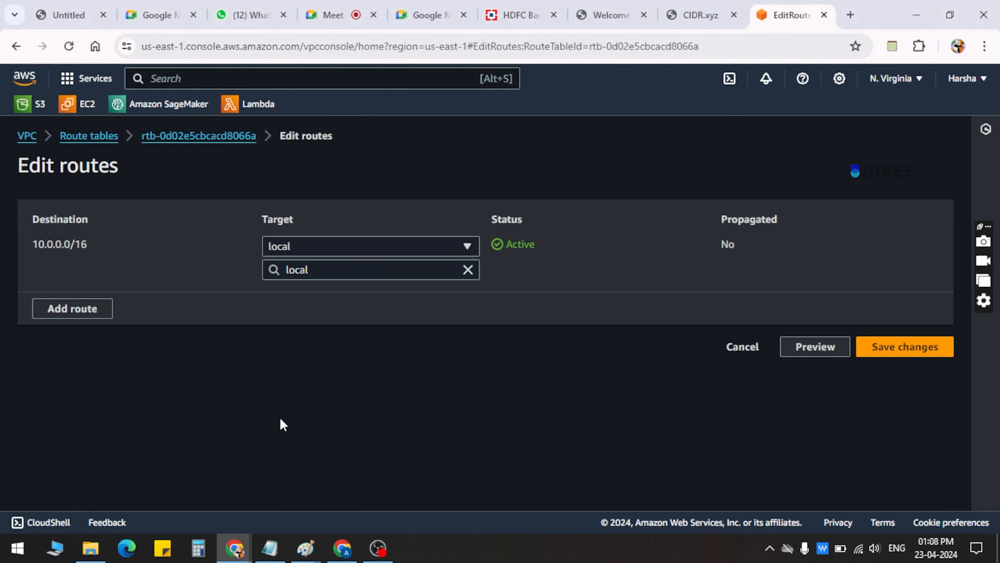
{"action": "left_click", "coordinate": [75, 308]}
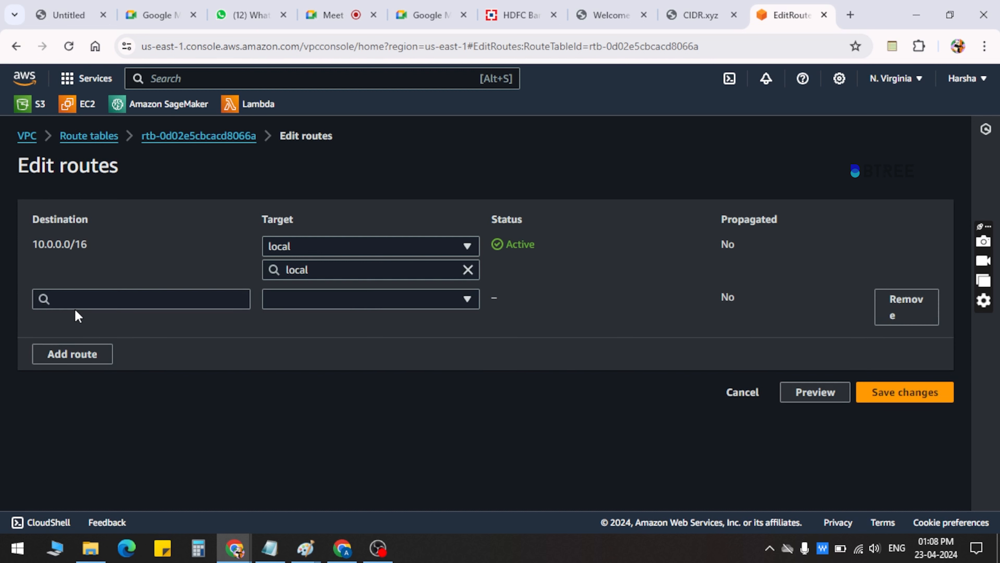
{"action": "left_click", "coordinate": [90, 299]}
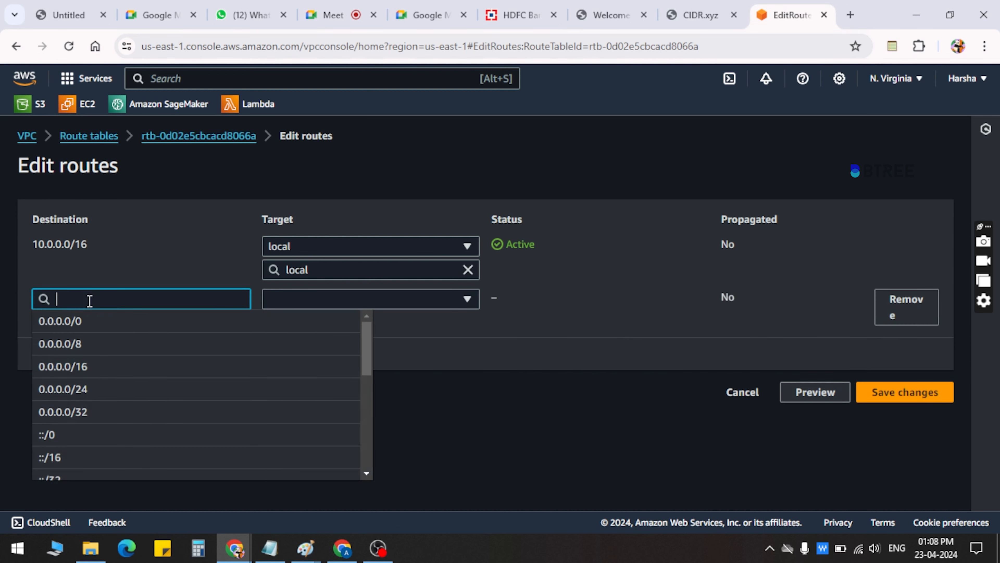
{"action": "left_click", "coordinate": [59, 322]}
{"action": "left_click", "coordinate": [341, 303]}
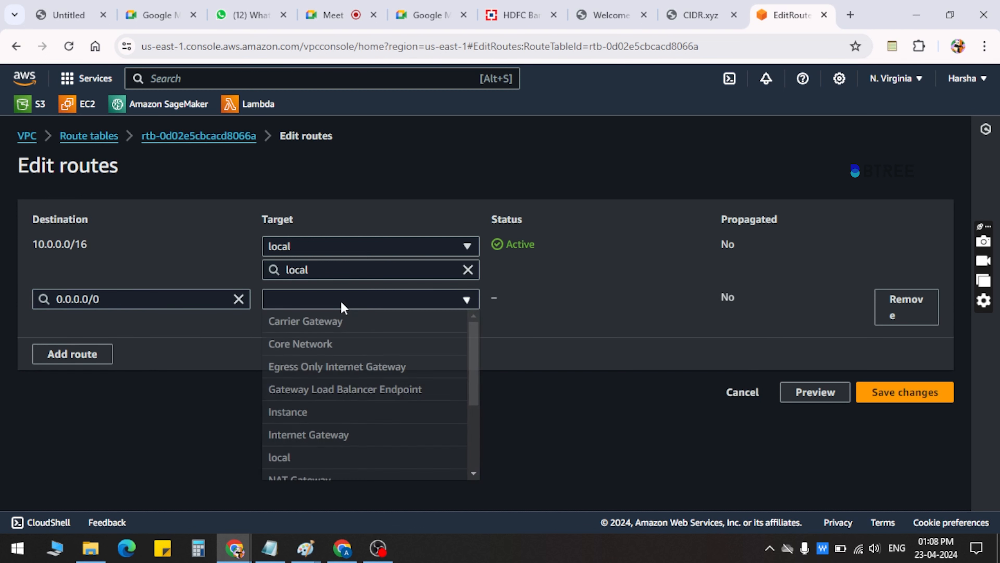
{"action": "key", "text": "i"}
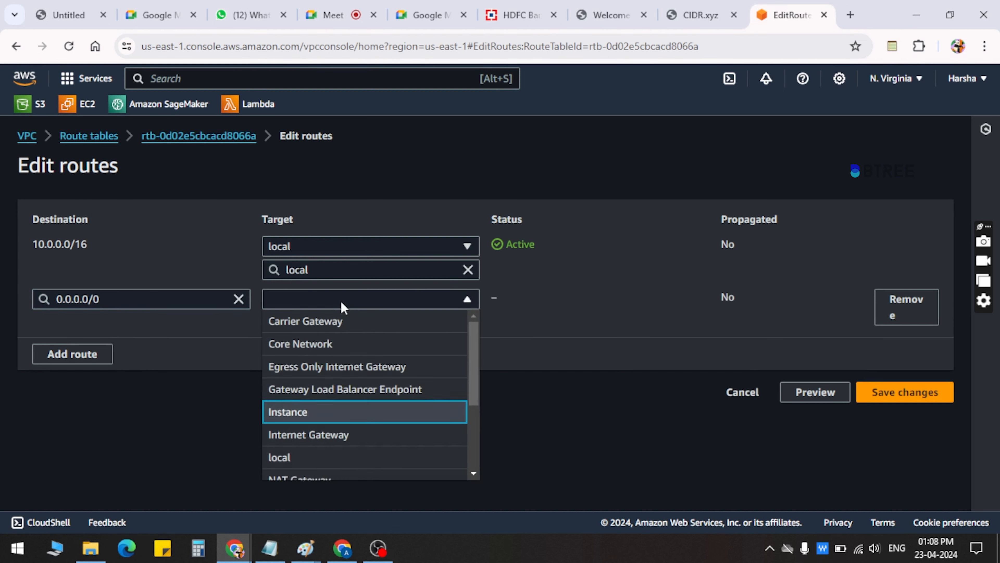
{"action": "left_click", "coordinate": [332, 436]}
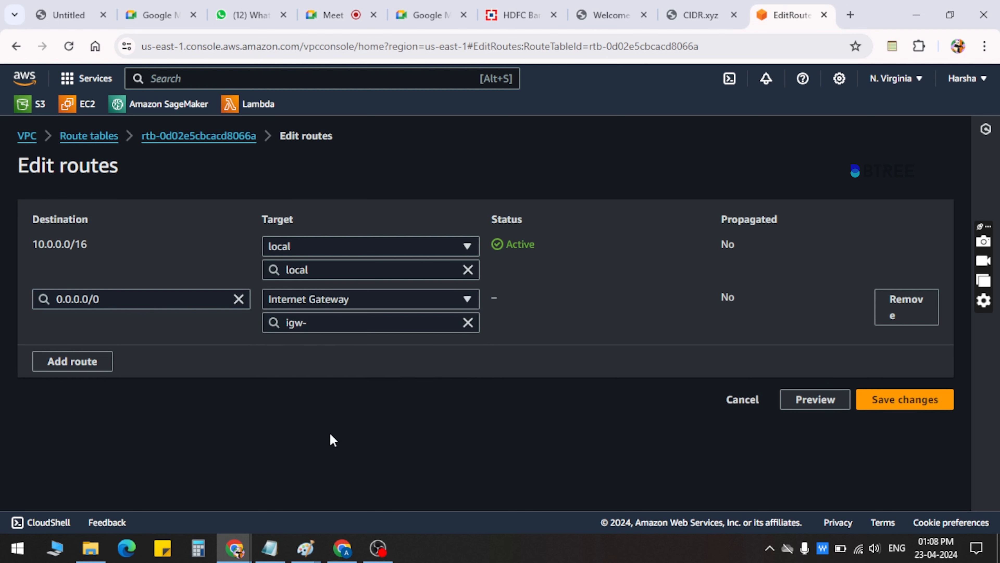
{"action": "left_click", "coordinate": [343, 329]}
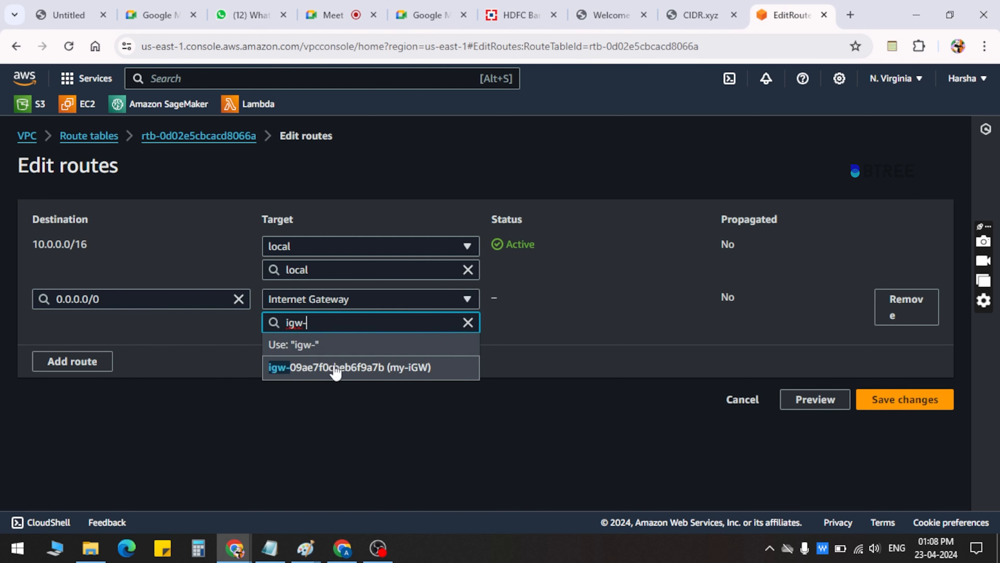
{"action": "left_click", "coordinate": [307, 367]}
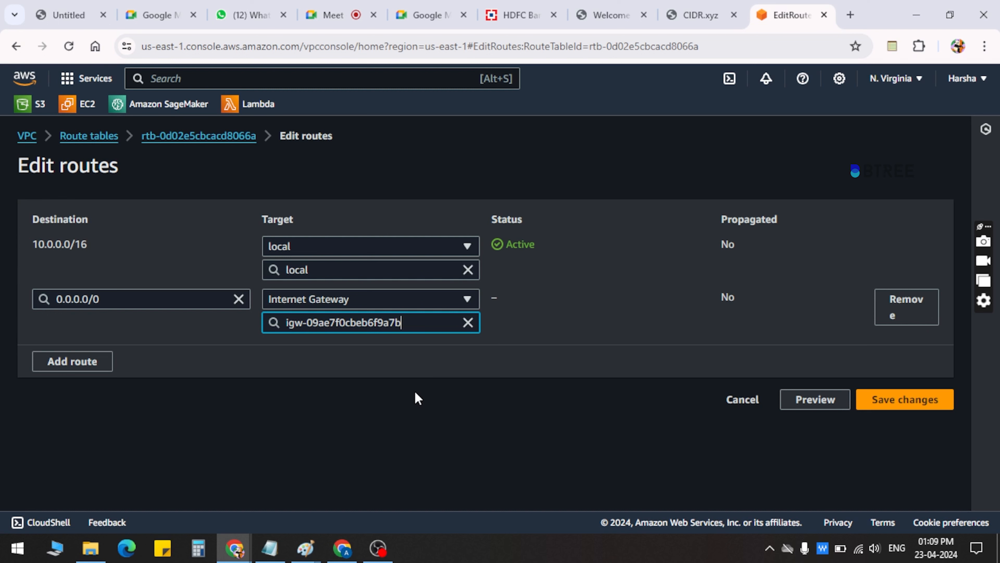
{"action": "left_click", "coordinate": [892, 391]}
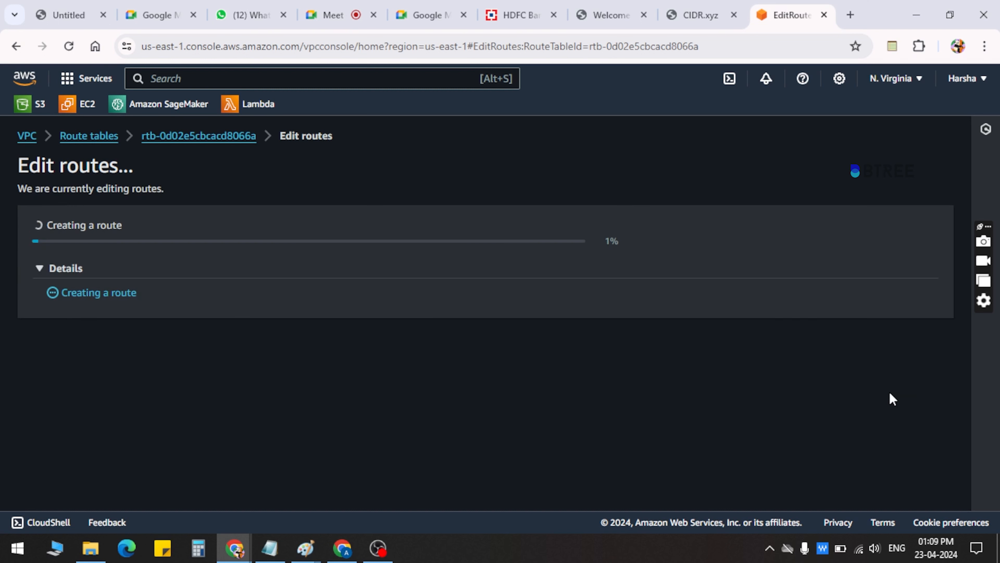
Review the saved routes of my pub RT, focusing on the 0.0.0.0/0 destination
{"action": "scroll", "coordinate": [498, 351], "scroll_direction": "down", "scroll_amount": 2}
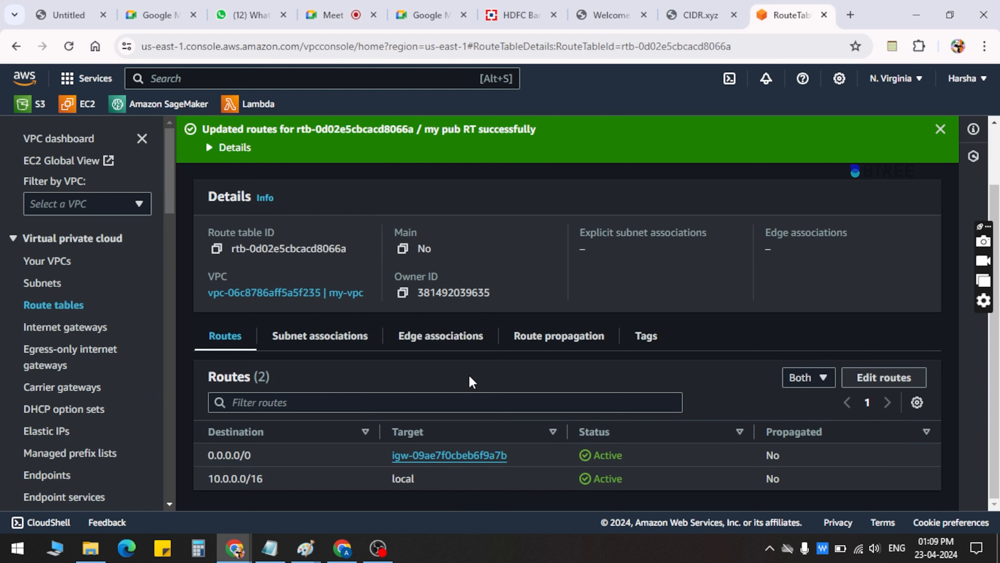
{"action": "left_click_drag", "start_coordinate": [266, 454], "coordinate": [181, 459]}
{"action": "left_click", "coordinate": [182, 458]}
{"action": "left_click_drag", "start_coordinate": [267, 458], "coordinate": [188, 458]}
{"action": "left_click", "coordinate": [187, 457]}
{"action": "scroll", "coordinate": [337, 444], "scroll_direction": "up", "scroll_amount": 2}
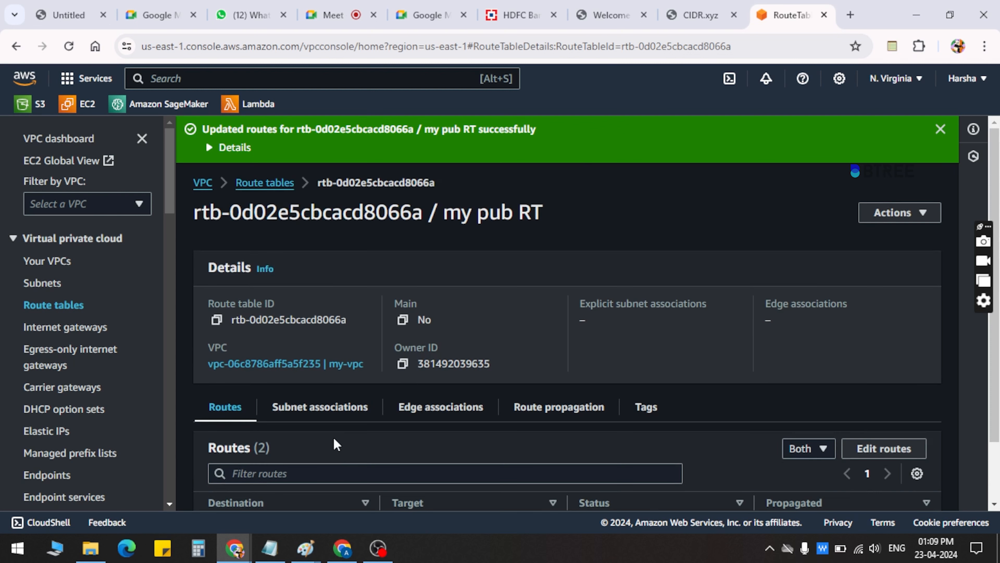
Find the EC2 service, open it in a new browser tab, and start launching an instance from its running instances list
{"action": "left_click", "coordinate": [275, 84]}
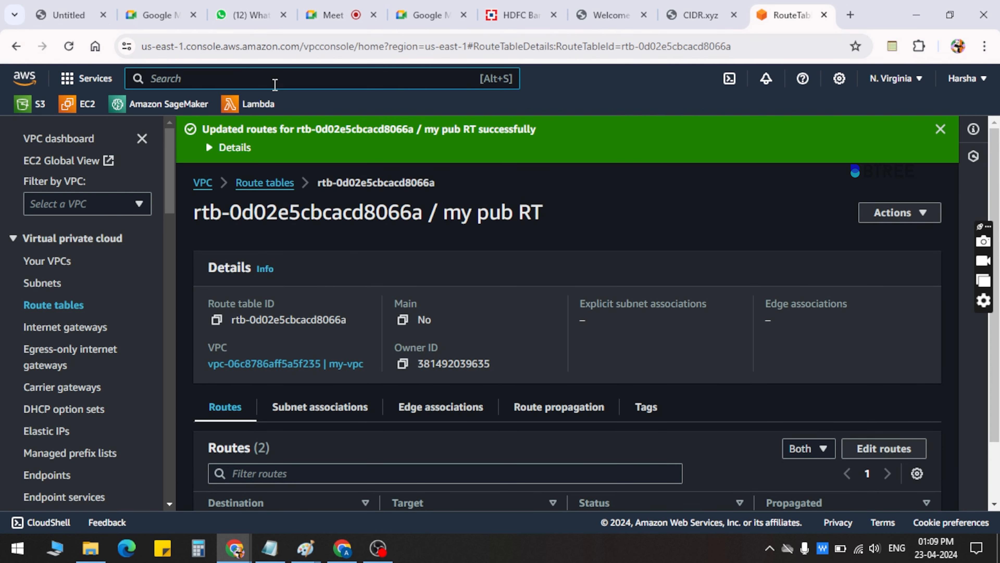
{"action": "type", "text": "EC2"}
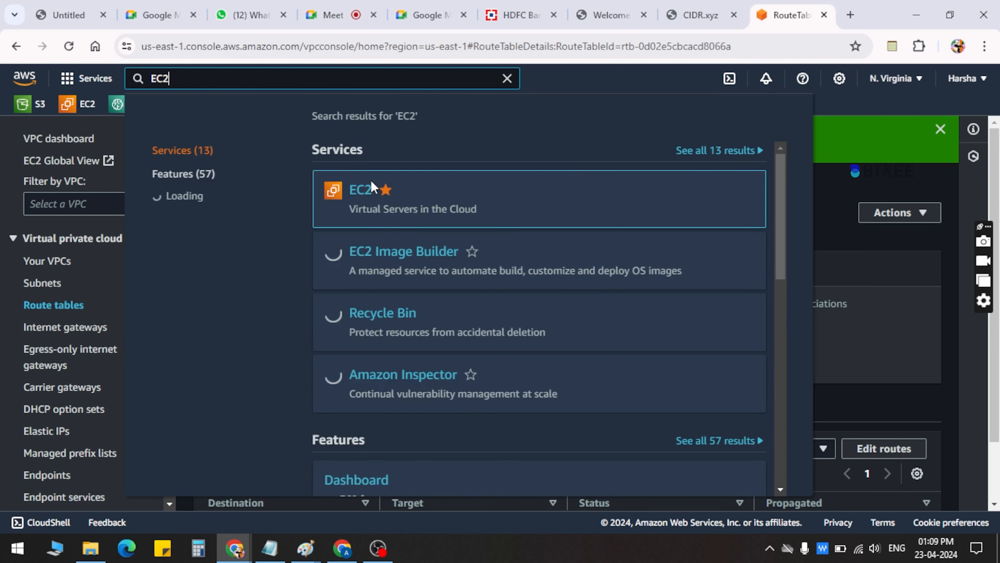
{"action": "right_click", "coordinate": [363, 193]}
{"action": "left_click", "coordinate": [444, 209]}
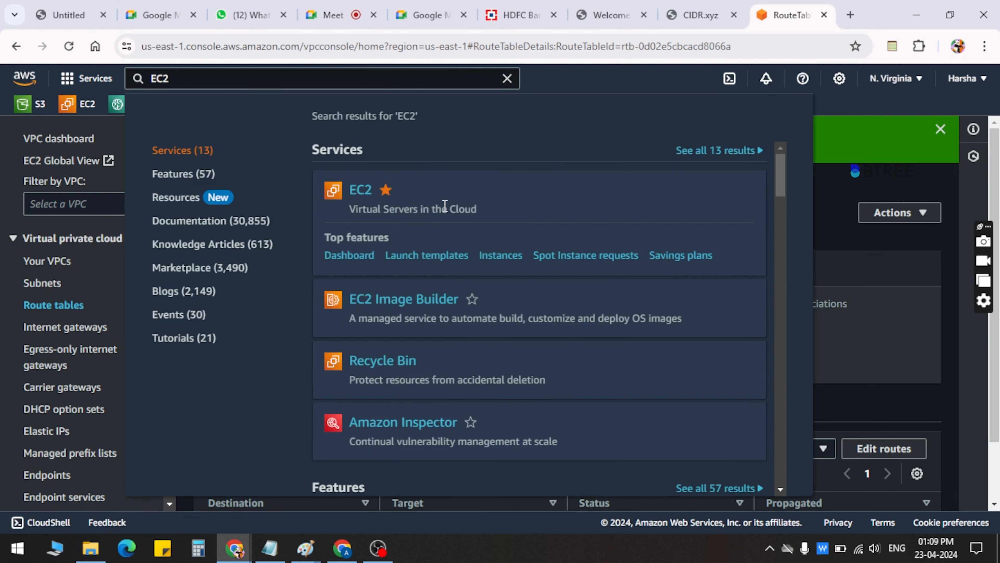
{"action": "key", "text": "ctrl+Tab"}
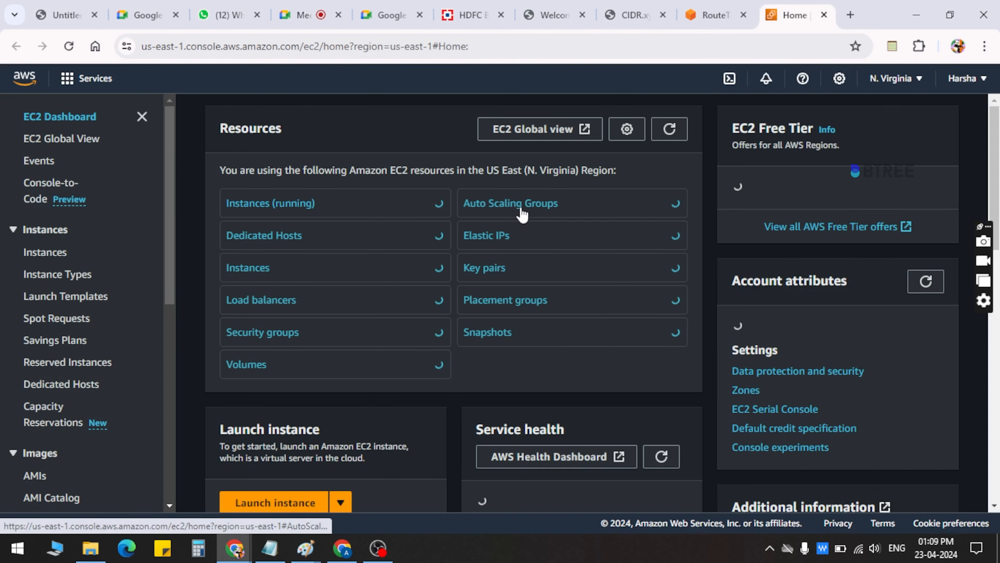
{"action": "left_click", "coordinate": [269, 212]}
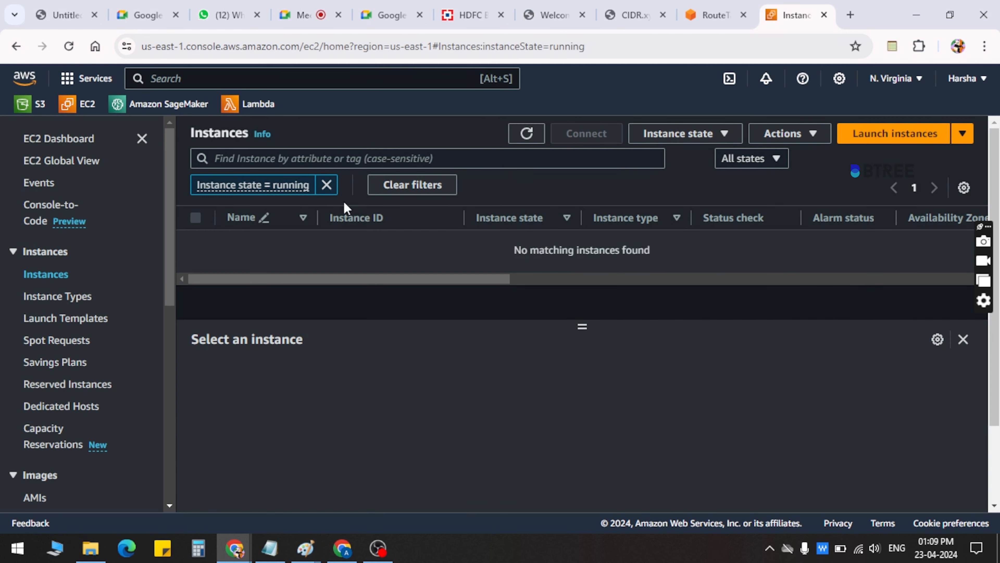
{"action": "left_click", "coordinate": [327, 183]}
{"action": "left_click", "coordinate": [915, 132]}
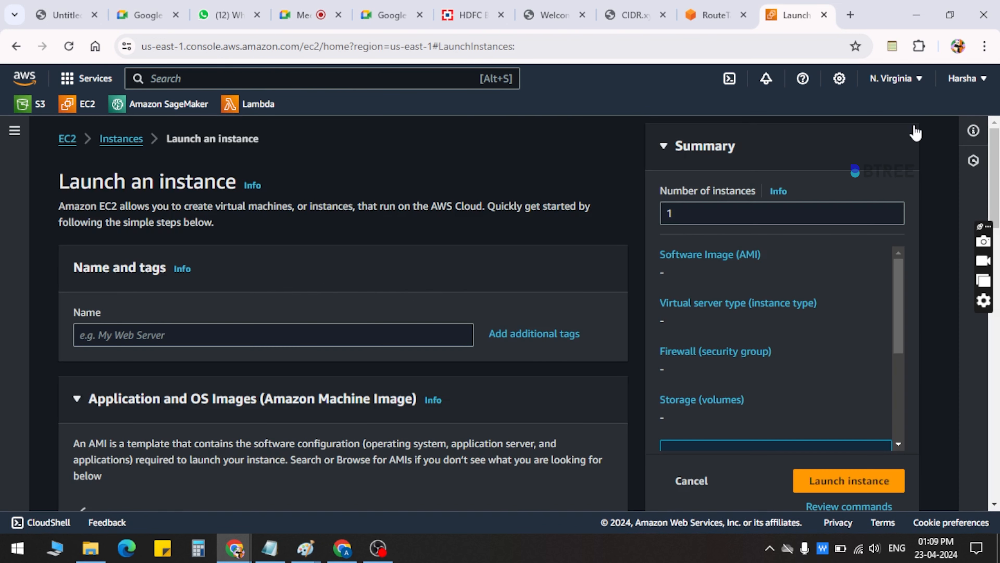
Name the new EC2 instance "Public Instance"
{"action": "left_click", "coordinate": [108, 335]}
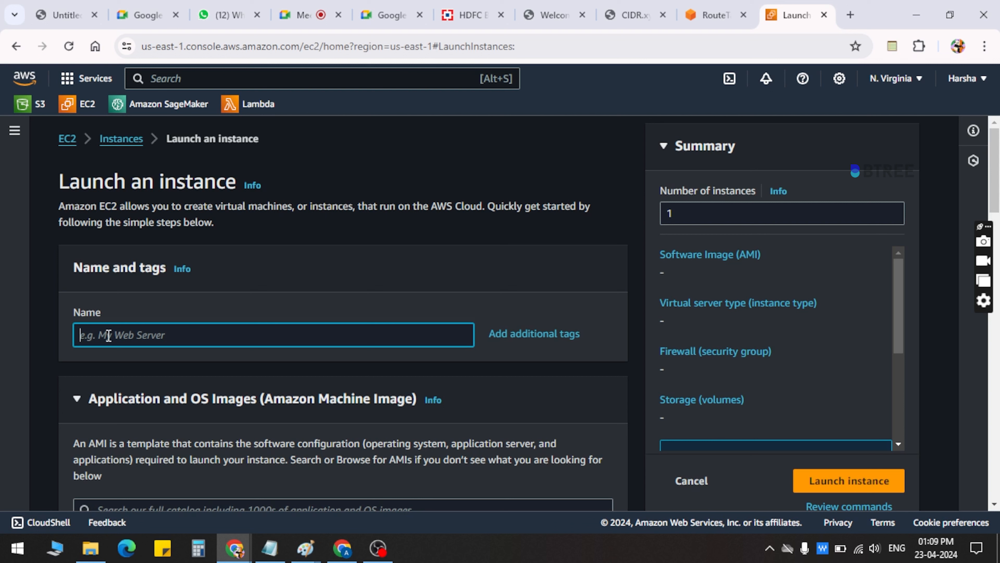
{"action": "type", "text": "Pu"}
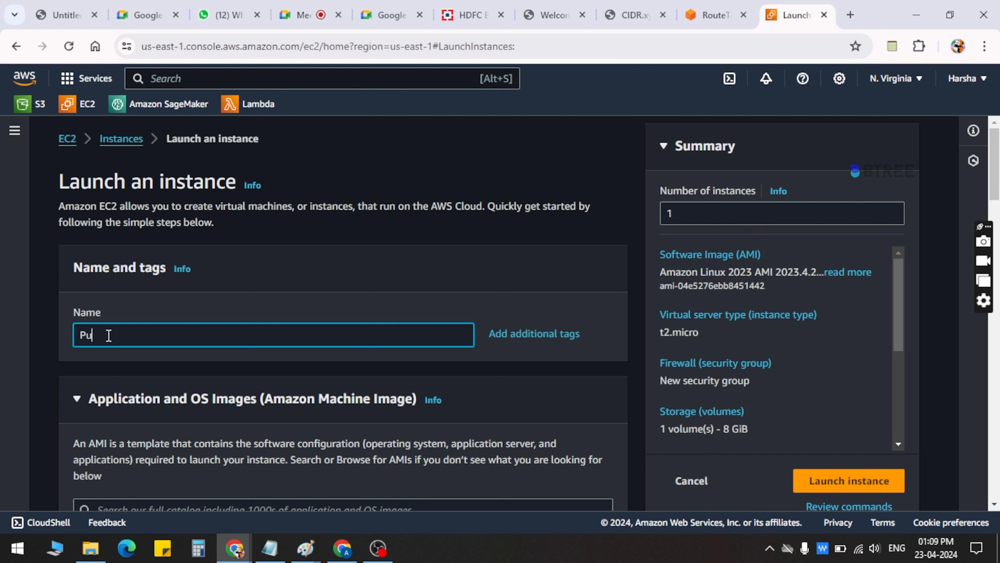
{"action": "type", "text": "blicInstance"}
Keep the default image and instance type, and choose the N.Virginia.ppk key pair for the instance
{"action": "scroll", "coordinate": [195, 372], "scroll_direction": "down", "scroll_amount": 8}
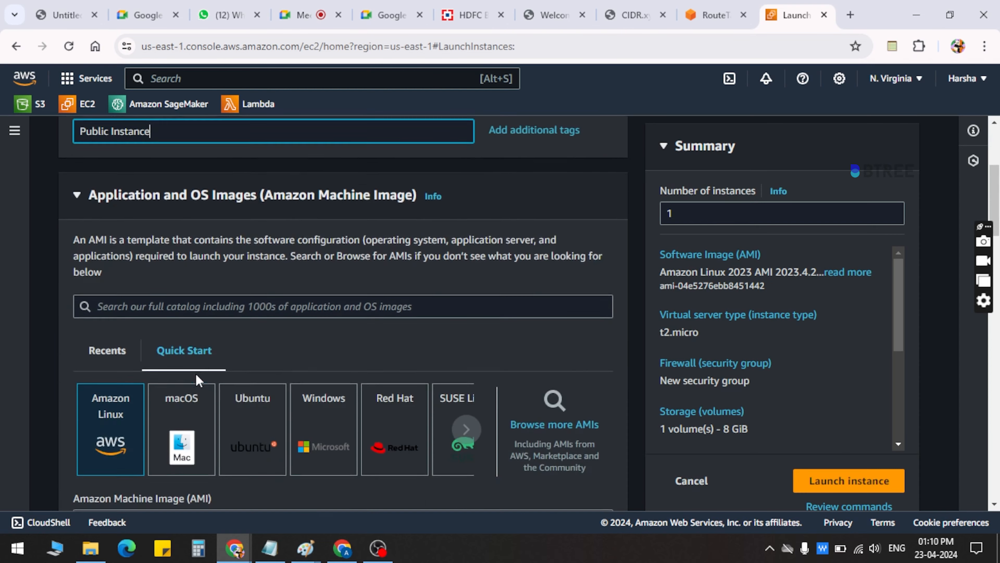
{"action": "scroll", "coordinate": [196, 374], "scroll_direction": "down", "scroll_amount": 8}
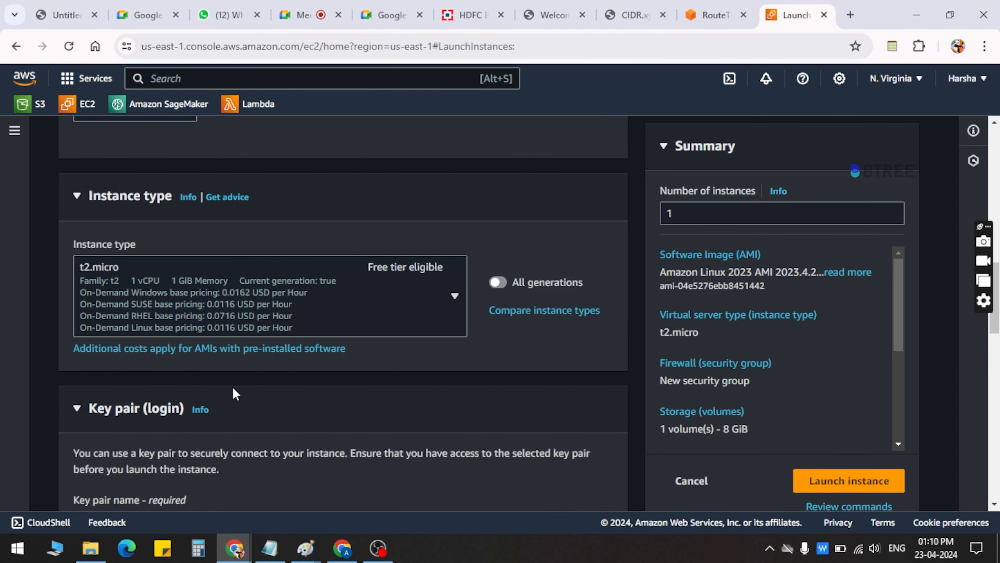
{"action": "scroll", "coordinate": [232, 393], "scroll_direction": "down", "scroll_amount": 5}
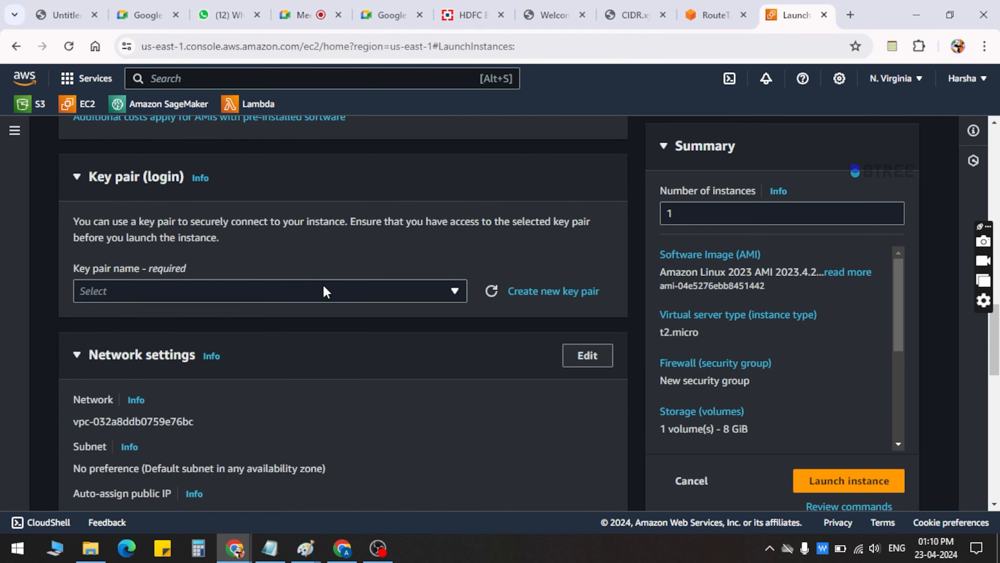
{"action": "scroll", "coordinate": [271, 392], "scroll_direction": "down", "scroll_amount": 2}
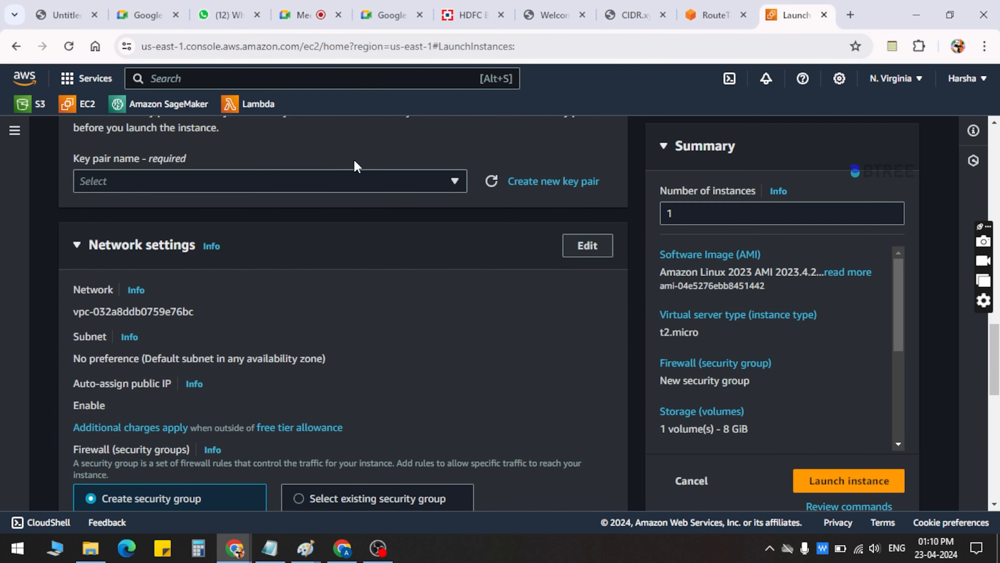
{"action": "left_click", "coordinate": [344, 181]}
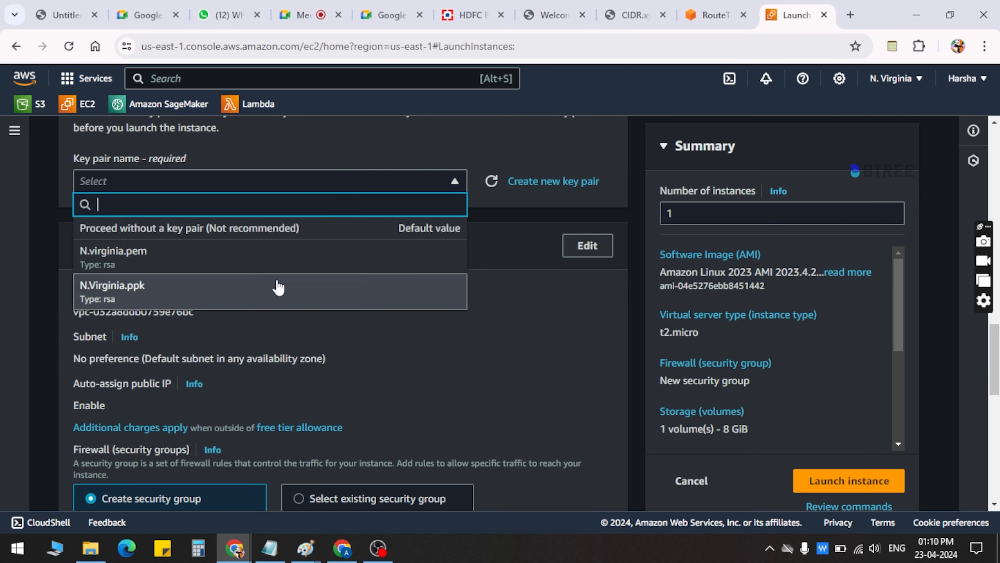
{"action": "left_click", "coordinate": [278, 288]}
Edit the instance's network settings to use my-vpc, and check the available subnet choices
{"action": "scroll", "coordinate": [278, 286], "scroll_direction": "down", "scroll_amount": 1}
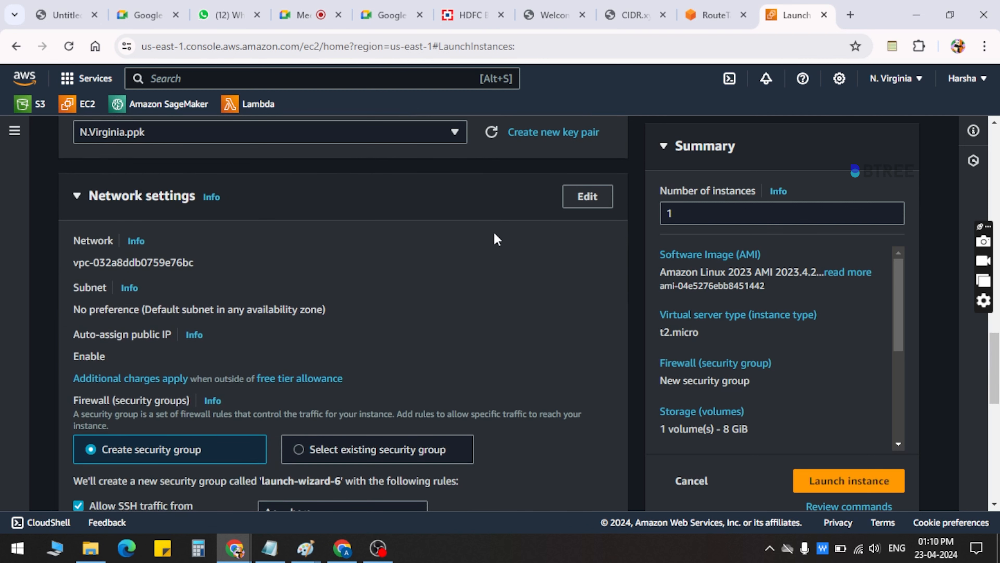
{"action": "left_click", "coordinate": [581, 198]}
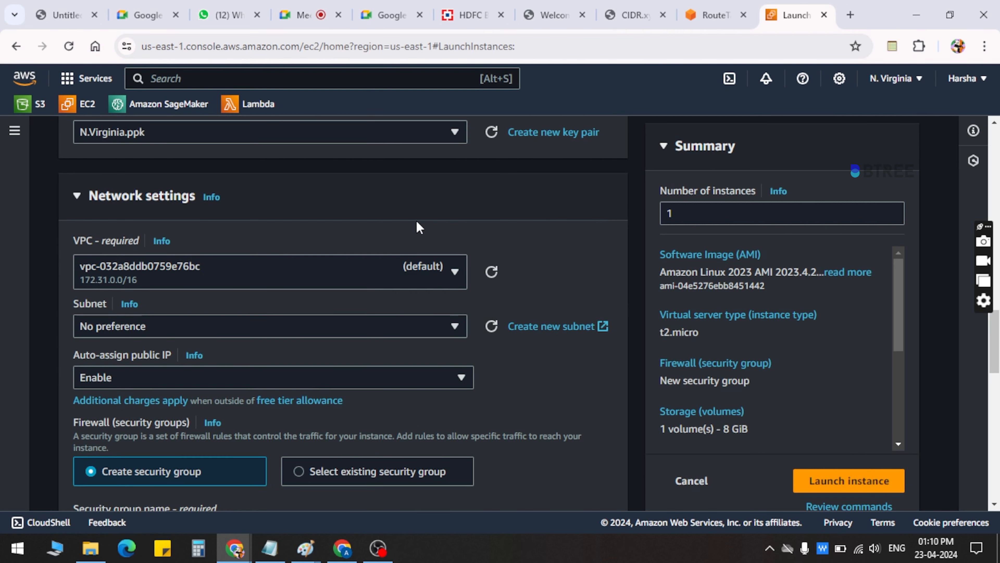
{"action": "scroll", "coordinate": [416, 222], "scroll_direction": "up", "scroll_amount": 1}
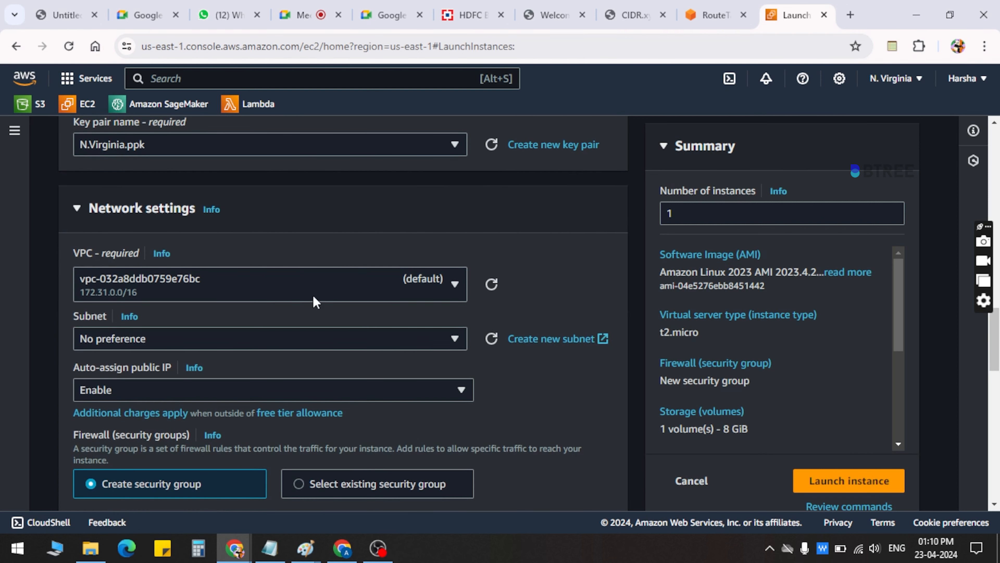
{"action": "left_click", "coordinate": [361, 294]}
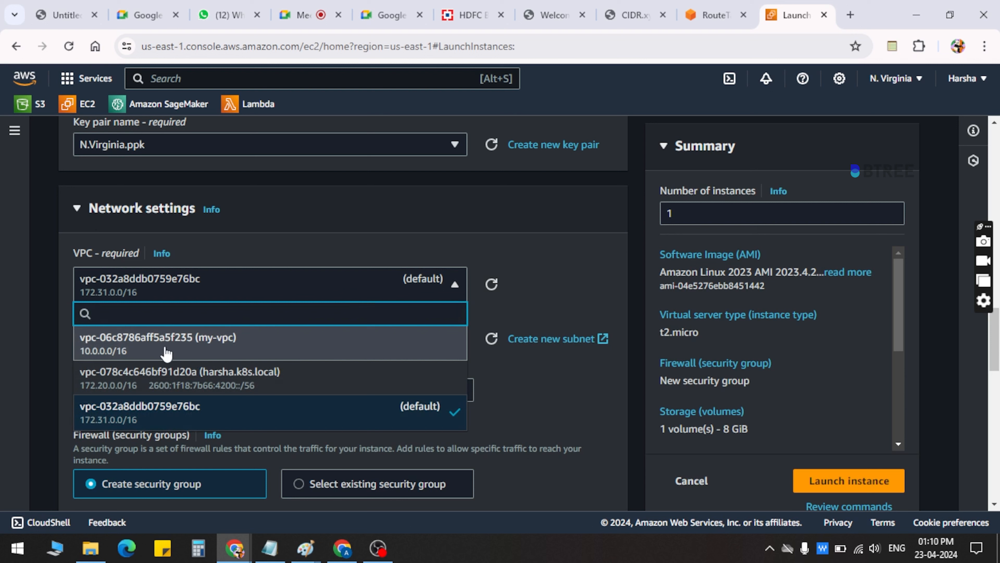
{"action": "left_click", "coordinate": [218, 340]}
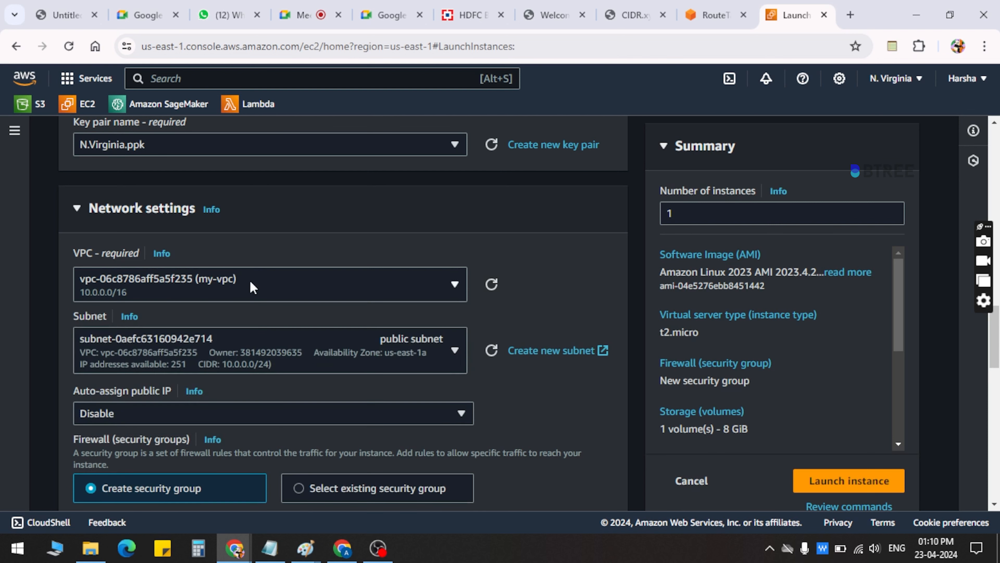
{"action": "left_click", "coordinate": [307, 364]}
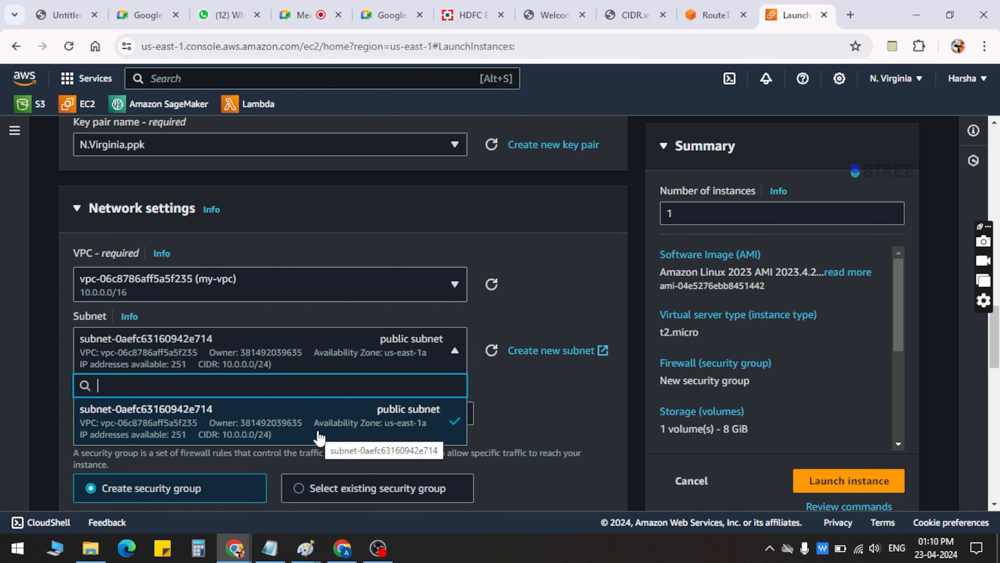
{"action": "left_click", "coordinate": [366, 341]}
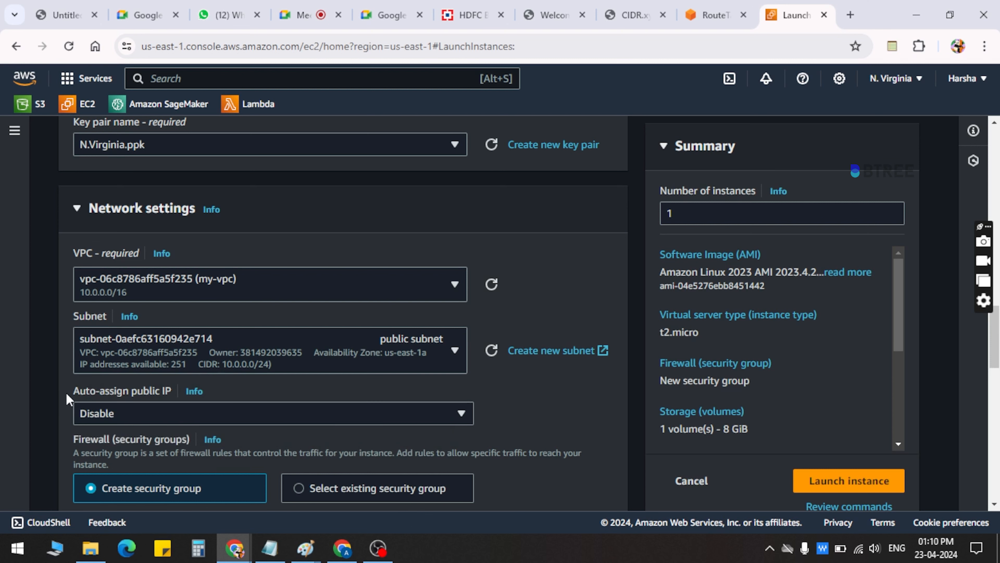
Enable auto-assignment of a public IP for the instance
{"action": "mouse_move", "coordinate": [71, 394]}
{"action": "left_mouse_down"}
{"action": "mouse_move", "coordinate": [171, 394]}
{"action": "mouse_move", "coordinate": [59, 387]}
{"action": "left_mouse_up"}
{"action": "left_click", "coordinate": [171, 391]}
{"action": "left_click", "coordinate": [60, 388]}
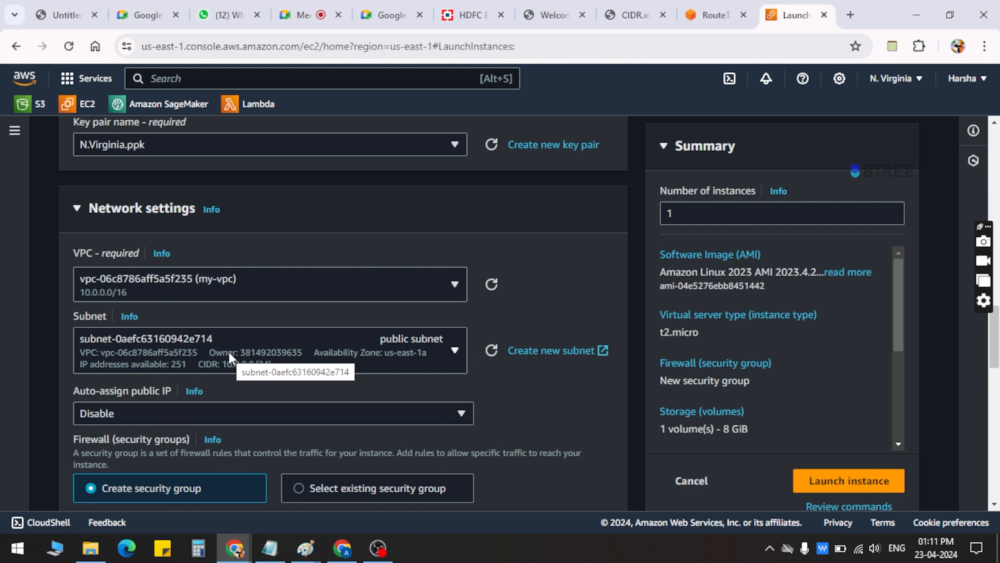
{"action": "left_click", "coordinate": [139, 418]}
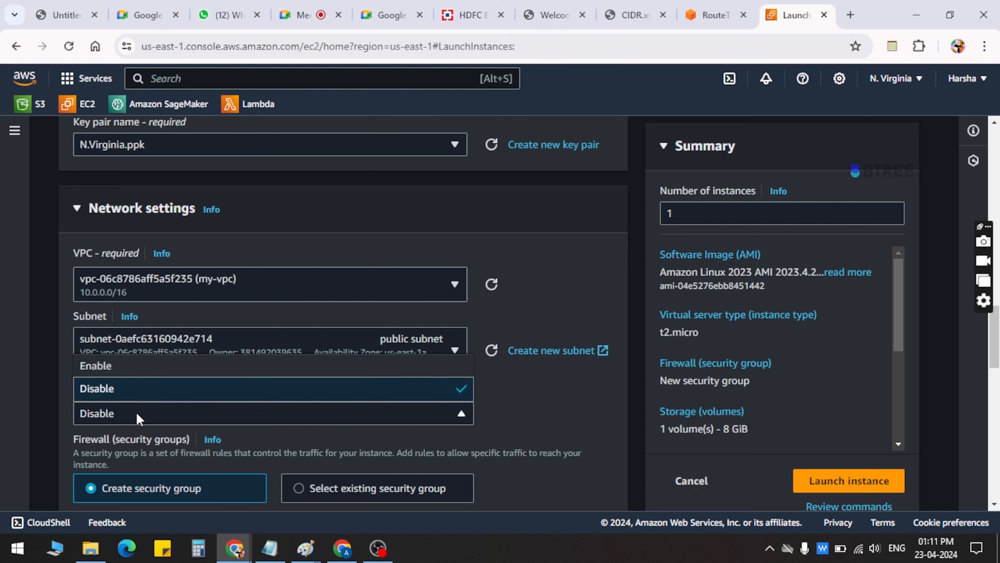
{"action": "left_click", "coordinate": [167, 364]}
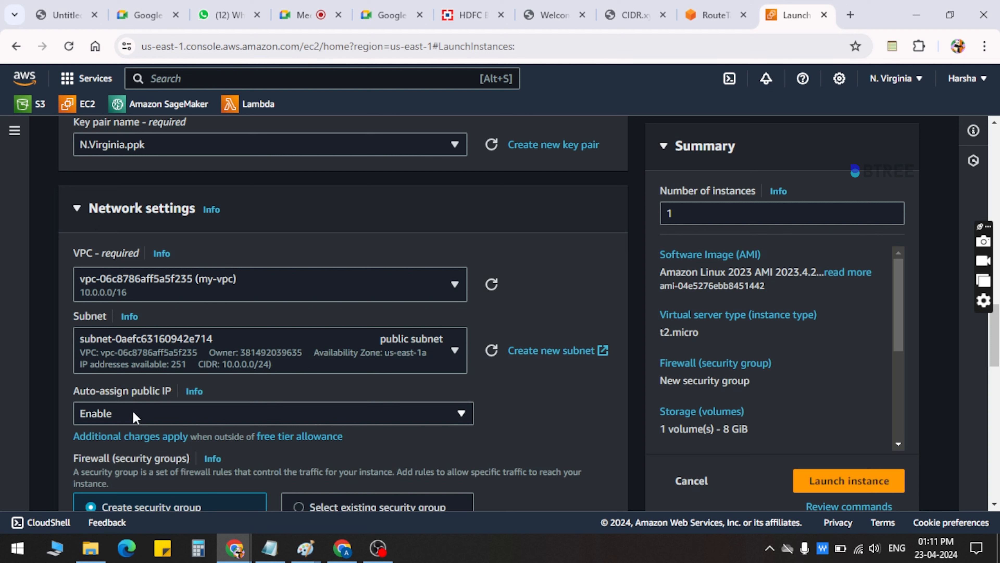
{"action": "left_click_drag", "start_coordinate": [70, 394], "coordinate": [146, 396]}
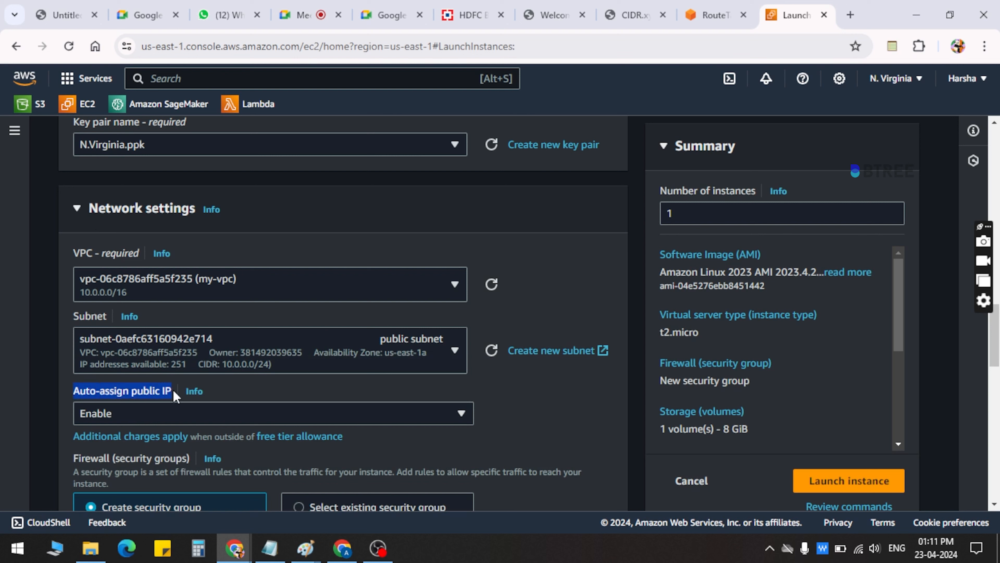
Check the choices for auto-assigning a public IP, keeping Enable
{"action": "left_click", "coordinate": [157, 413]}
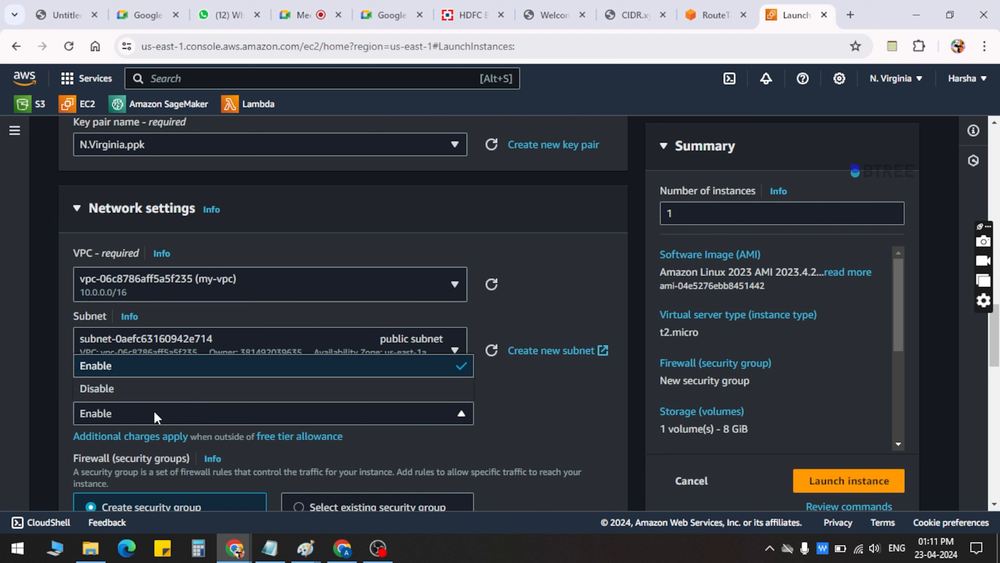
{"action": "left_click", "coordinate": [186, 364]}
Check the existing security groups offered for the VPC, and return to creating a new security group
{"action": "scroll", "coordinate": [180, 412], "scroll_direction": "down", "scroll_amount": 3}
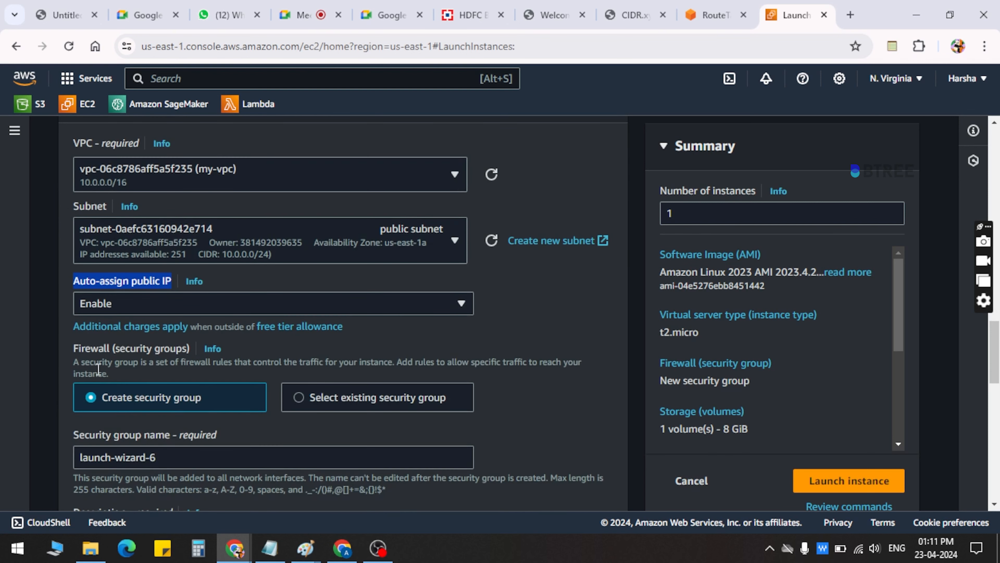
{"action": "scroll", "coordinate": [155, 380], "scroll_direction": "down", "scroll_amount": 2}
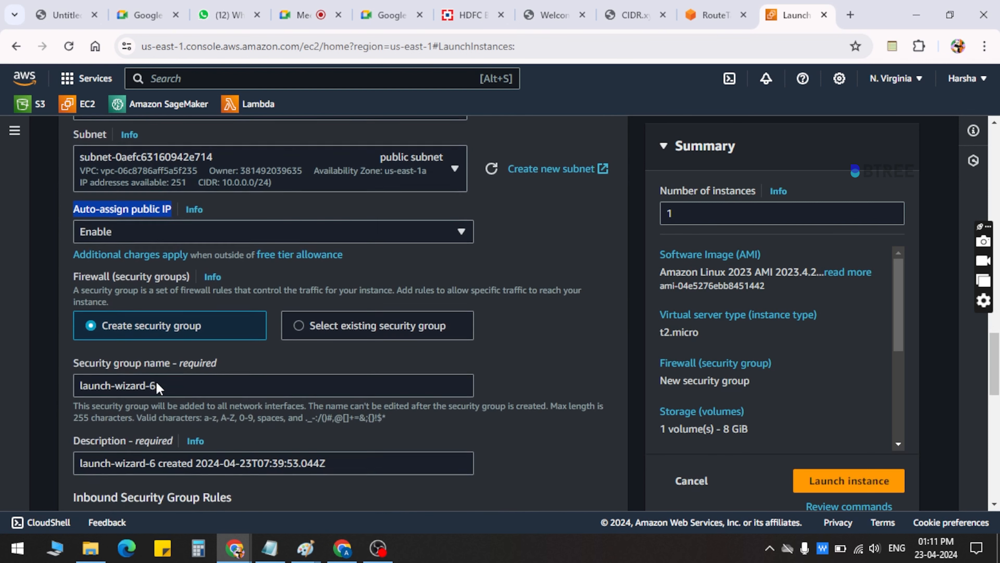
{"action": "left_click", "coordinate": [314, 324]}
{"action": "left_click", "coordinate": [228, 392]}
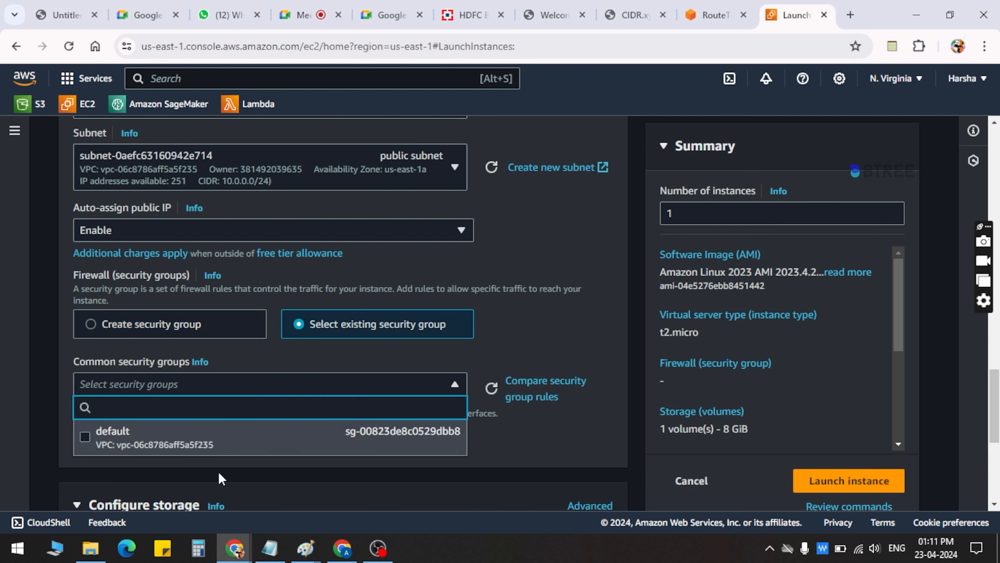
{"action": "left_click", "coordinate": [277, 374]}
{"action": "scroll", "coordinate": [277, 373], "scroll_direction": "up", "scroll_amount": 3}
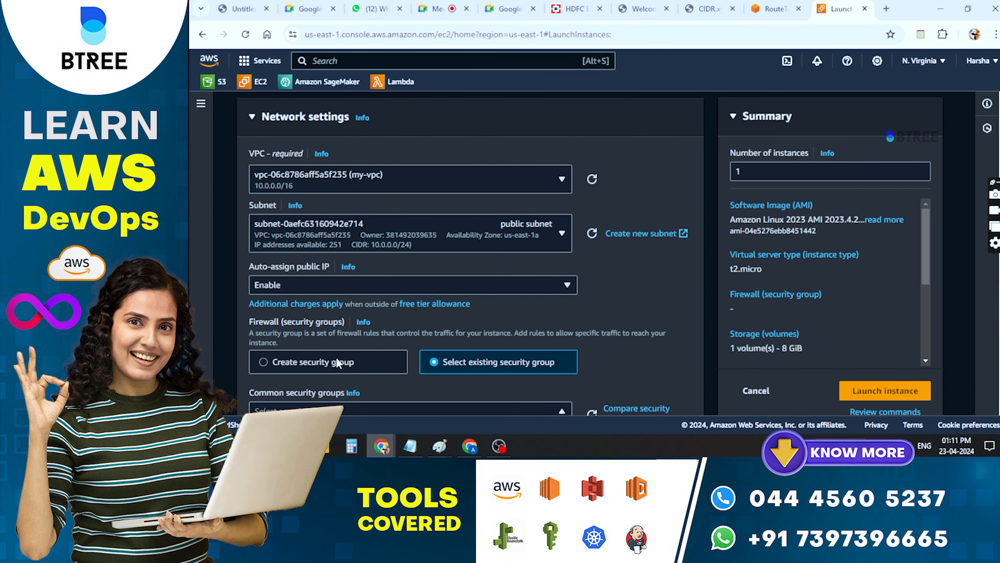
{"action": "left_click", "coordinate": [181, 446]}
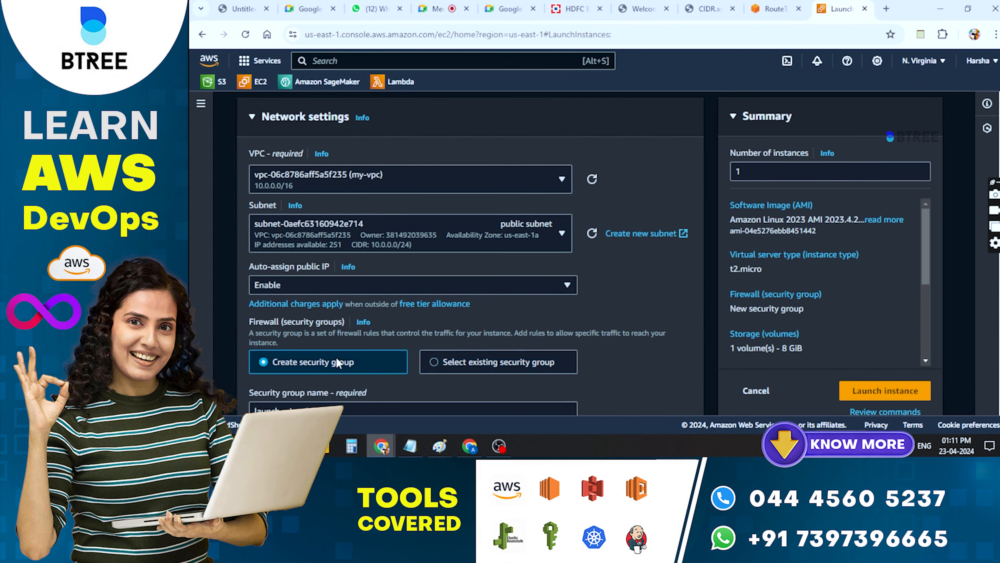
Check the VPC choices in the network settings, keeping my-vpc
{"action": "scroll", "coordinate": [337, 362], "scroll_direction": "down", "scroll_amount": 3}
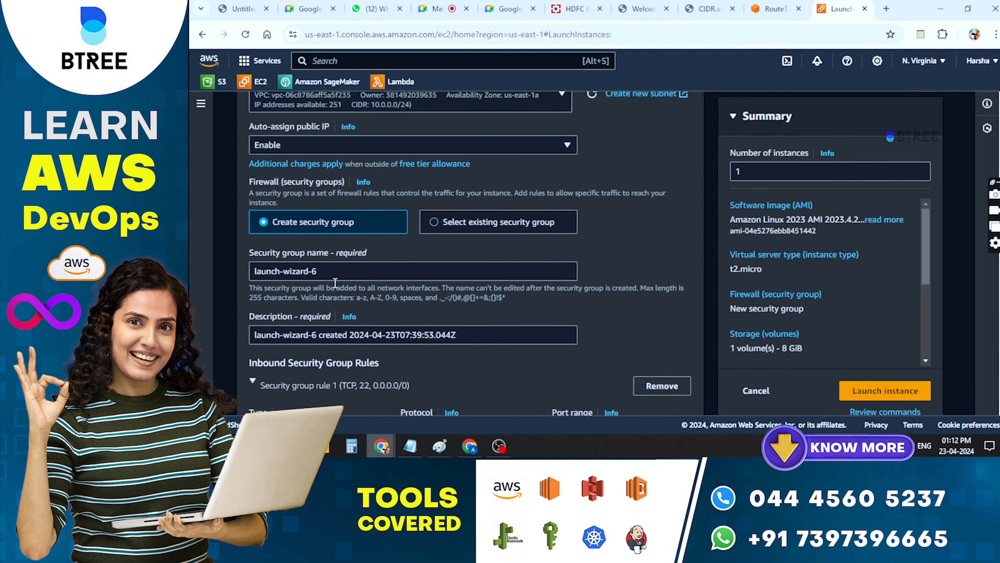
{"action": "scroll", "coordinate": [422, 132], "scroll_direction": "up", "scroll_amount": 2}
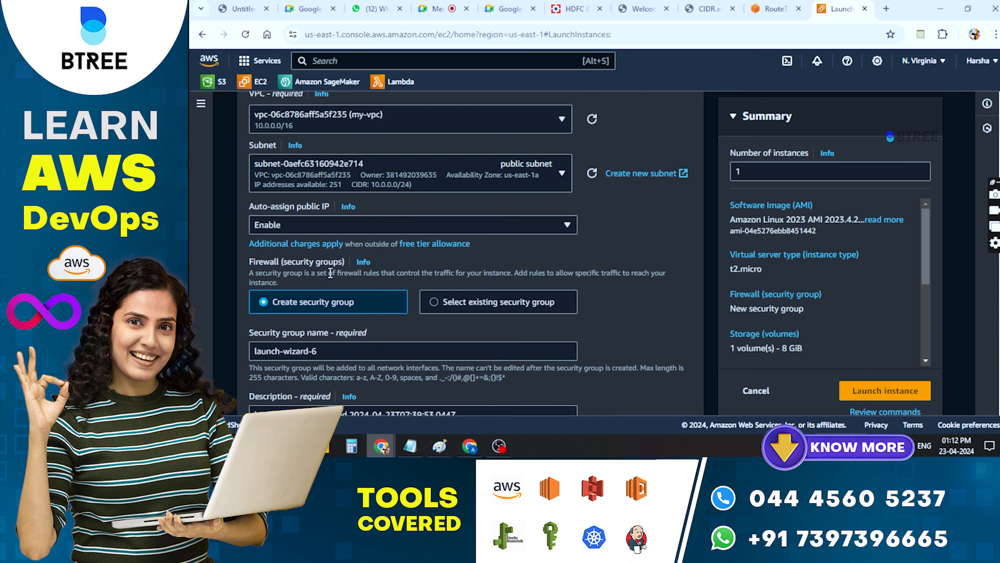
{"action": "left_click", "coordinate": [432, 125]}
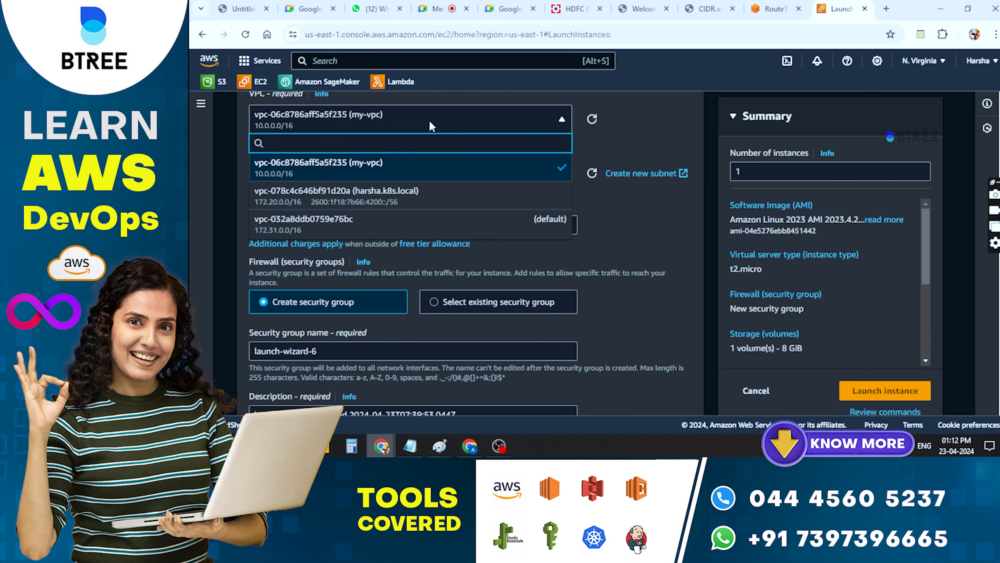
{"action": "left_click", "coordinate": [455, 120]}
Replace the new security group's name with "VPC SG"
{"action": "scroll", "coordinate": [377, 273], "scroll_direction": "down", "scroll_amount": 2}
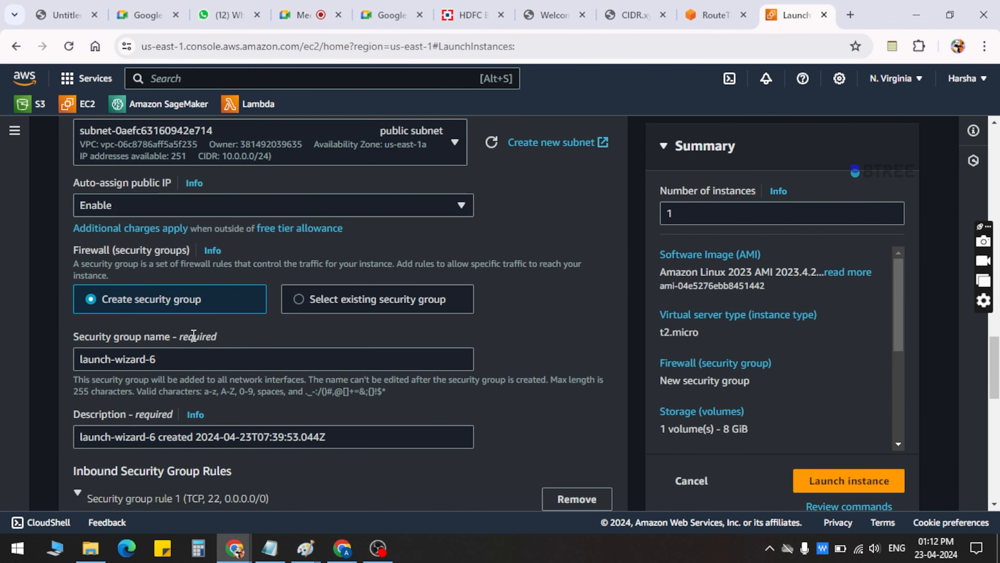
{"action": "left_click_drag", "start_coordinate": [185, 358], "coordinate": [66, 360]}
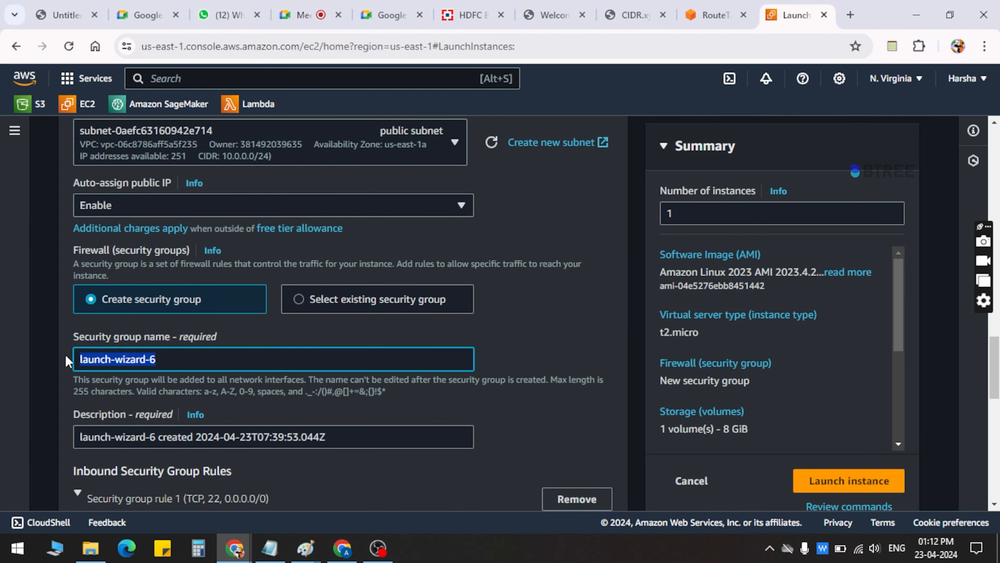
{"action": "key", "text": "BackSpace"}
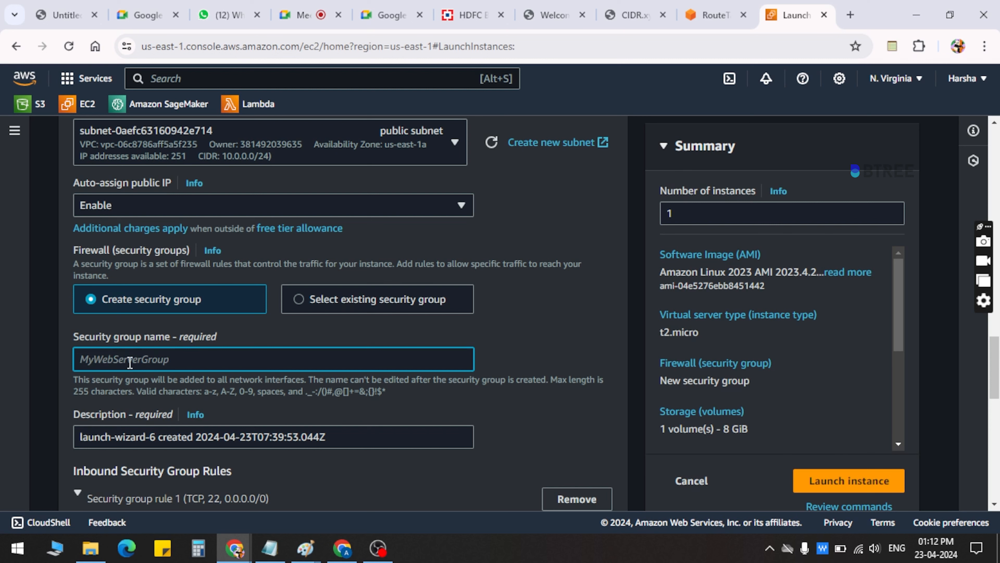
{"action": "type", "text": "VPC SG"}
Add a second inbound security group rule of type HTTP
{"action": "scroll", "coordinate": [130, 362], "scroll_direction": "down", "scroll_amount": 5}
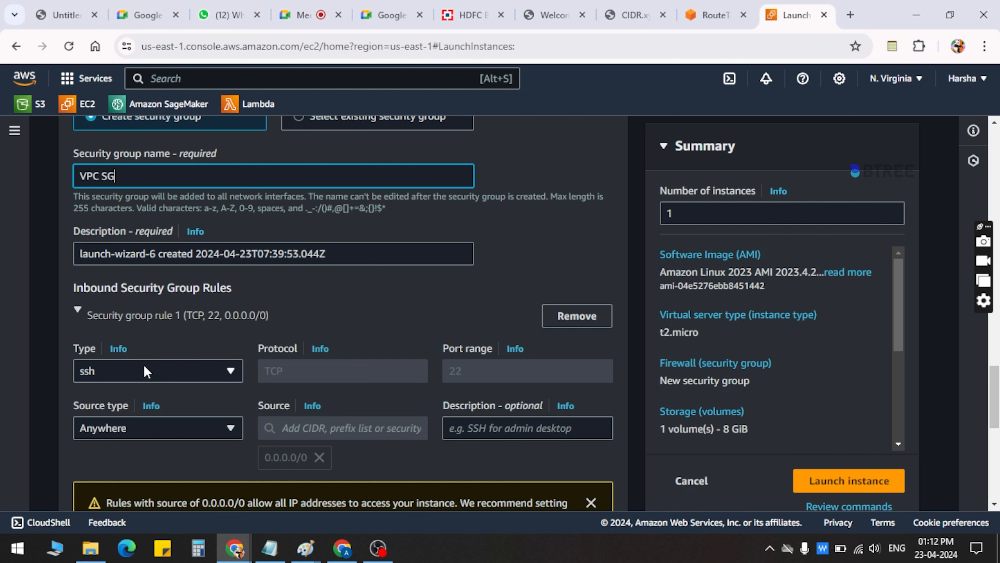
{"action": "scroll", "coordinate": [157, 428], "scroll_direction": "down", "scroll_amount": 2}
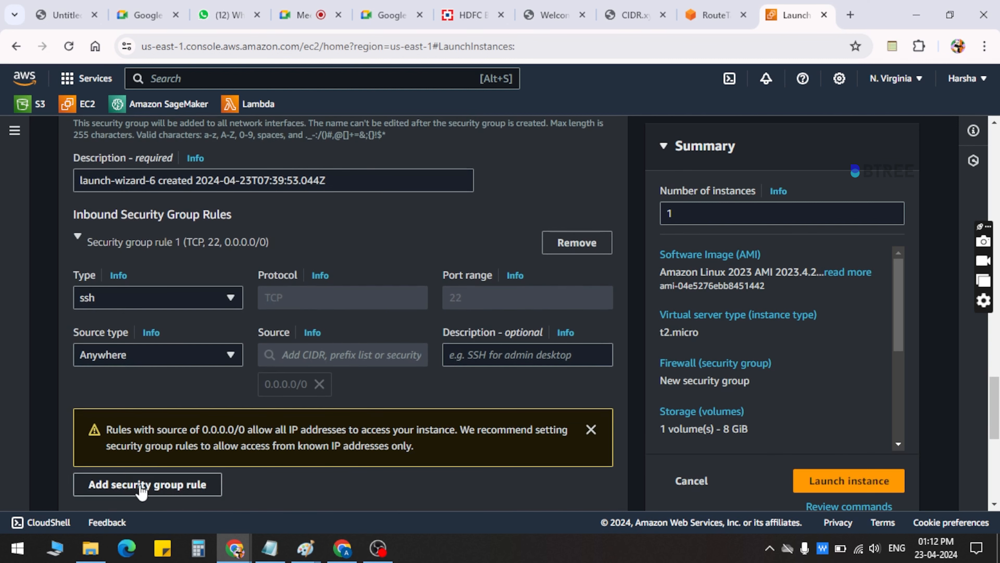
{"action": "left_click", "coordinate": [142, 485]}
{"action": "left_click", "coordinate": [145, 481]}
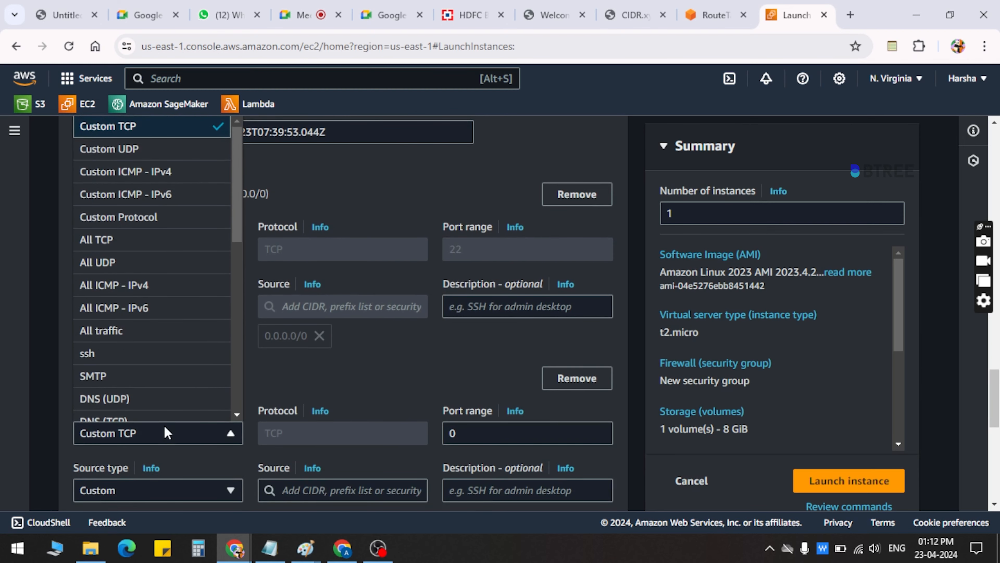
{"action": "key", "text": "h"}
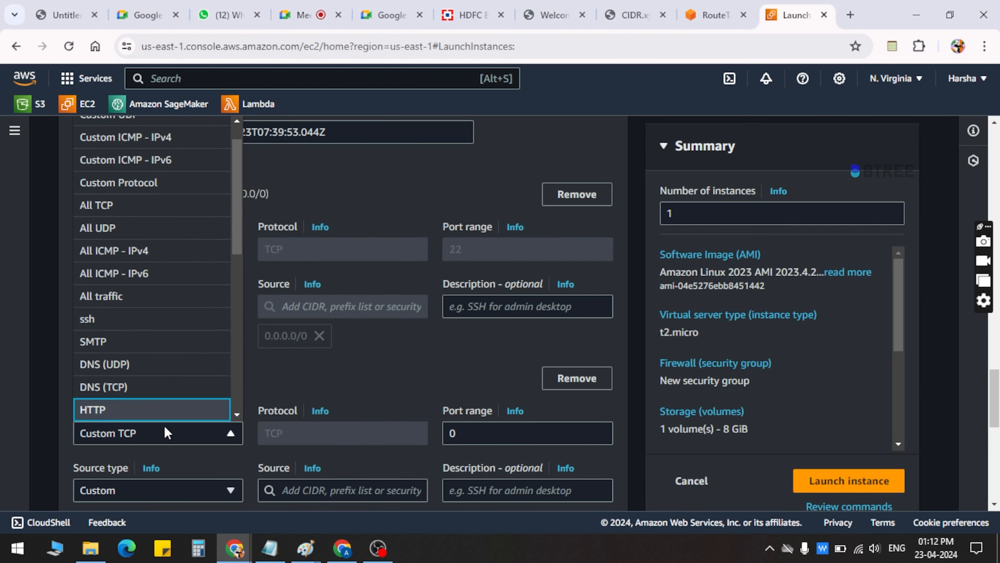
Add a third inbound security group rule of type HTTPS
{"action": "left_click", "coordinate": [156, 413]}
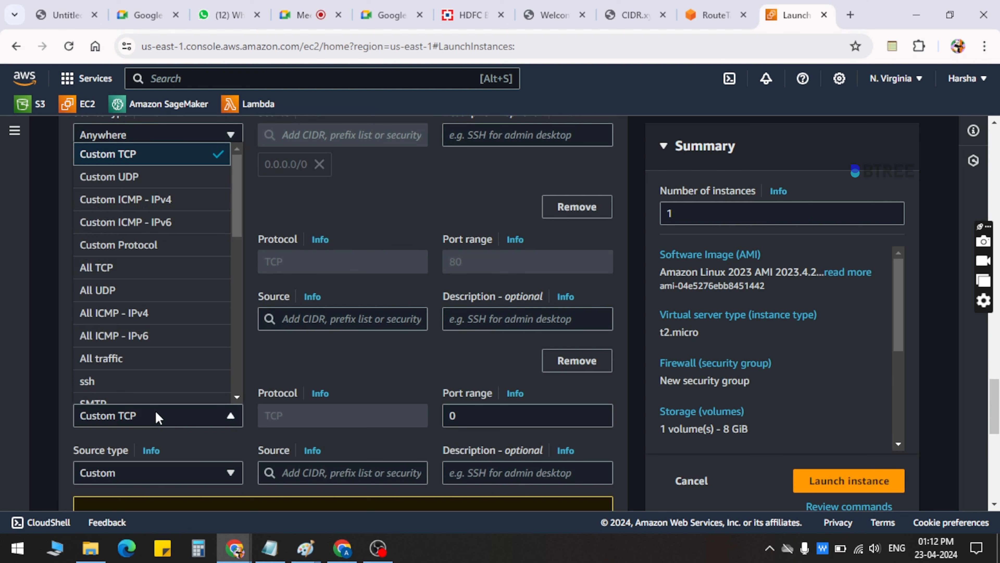
{"action": "key", "text": "h"}
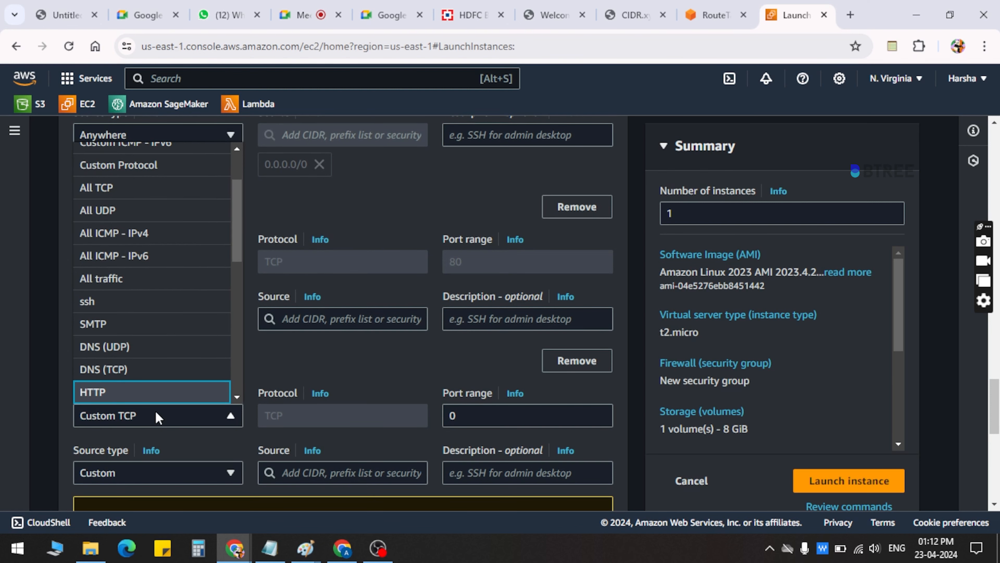
{"action": "left_click_drag", "start_coordinate": [236, 244], "coordinate": [236, 263]}
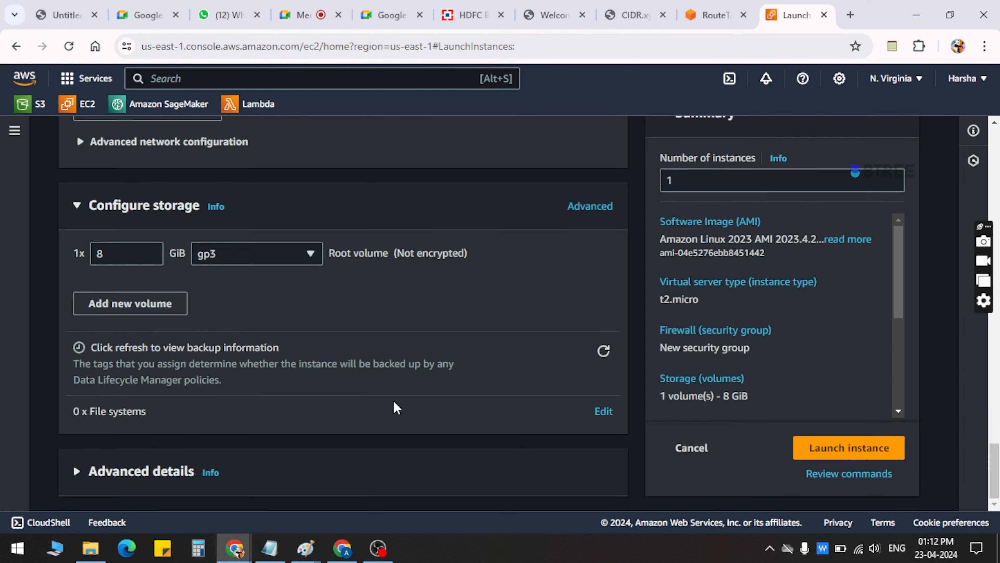
Review the instance's key pair, network and storage settings, and try to launch it
{"action": "scroll", "coordinate": [396, 410], "scroll_direction": "up", "scroll_amount": 15}
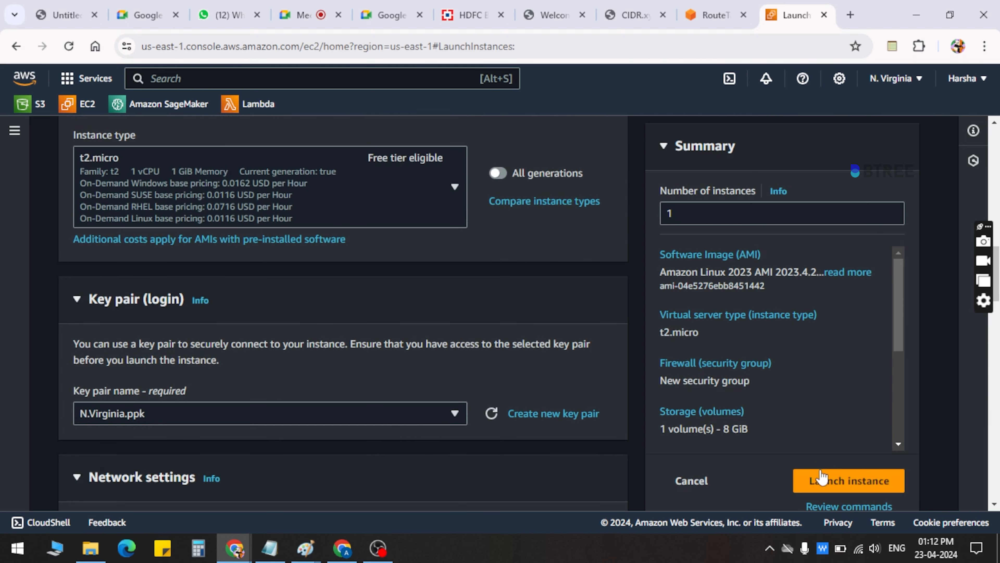
{"action": "scroll", "coordinate": [525, 475], "scroll_direction": "down", "scroll_amount": 7}
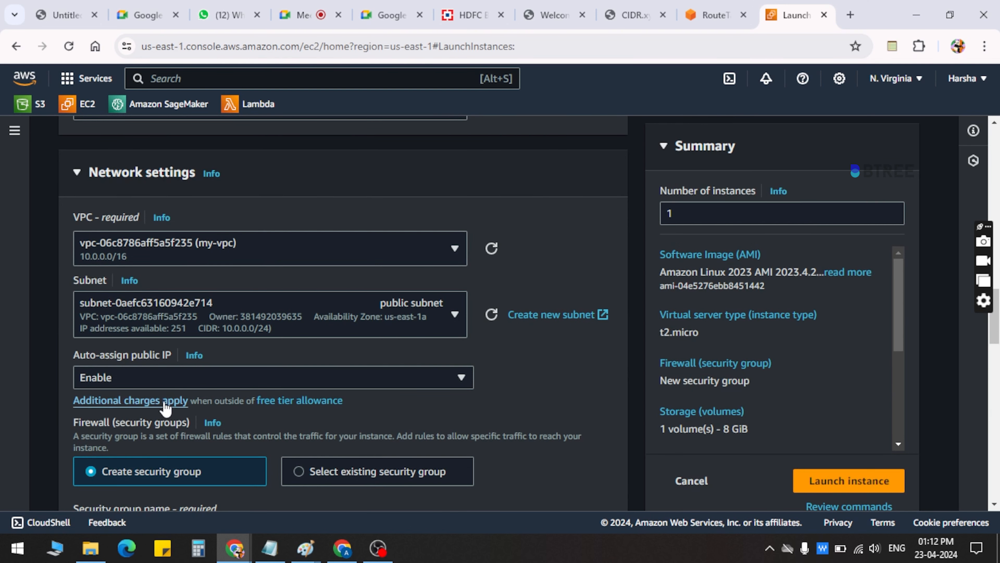
{"action": "scroll", "coordinate": [171, 366], "scroll_direction": "down", "scroll_amount": 1}
{"action": "scroll", "coordinate": [171, 368], "scroll_direction": "down", "scroll_amount": 15}
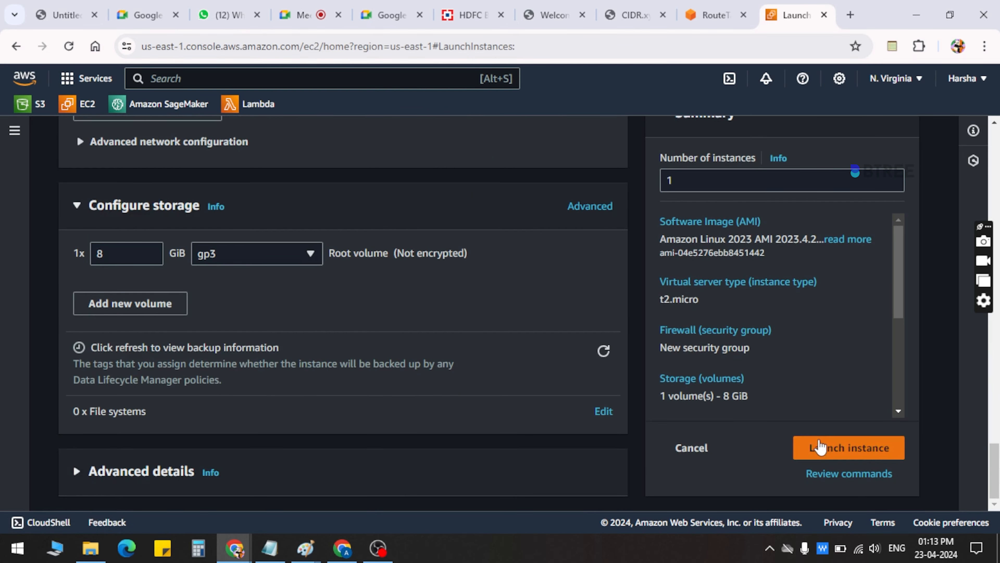
{"action": "left_click", "coordinate": [819, 448]}
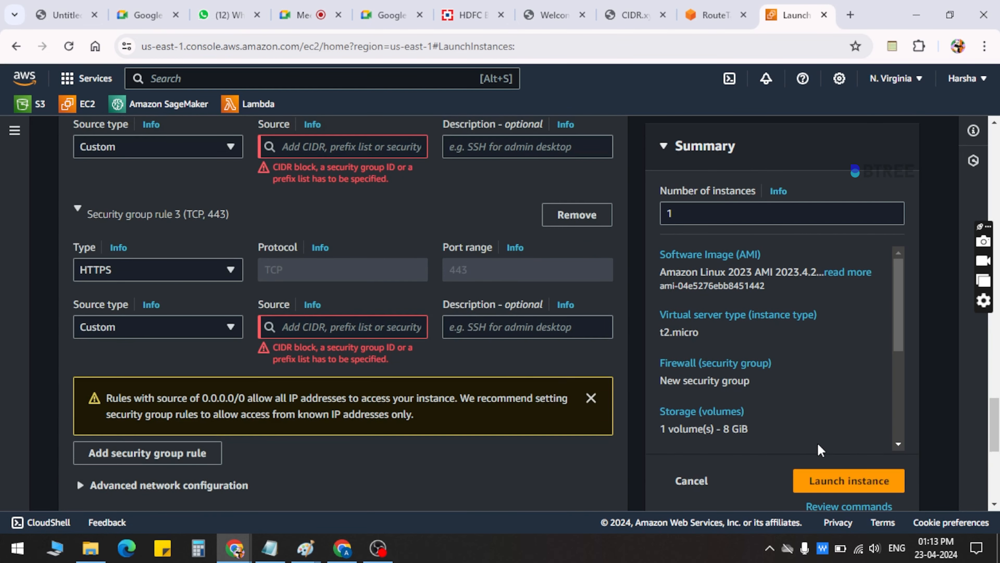
Set the source of the HTTP inbound rule to 0.0.0.0/0
{"action": "scroll", "coordinate": [500, 367], "scroll_direction": "up", "scroll_amount": 3}
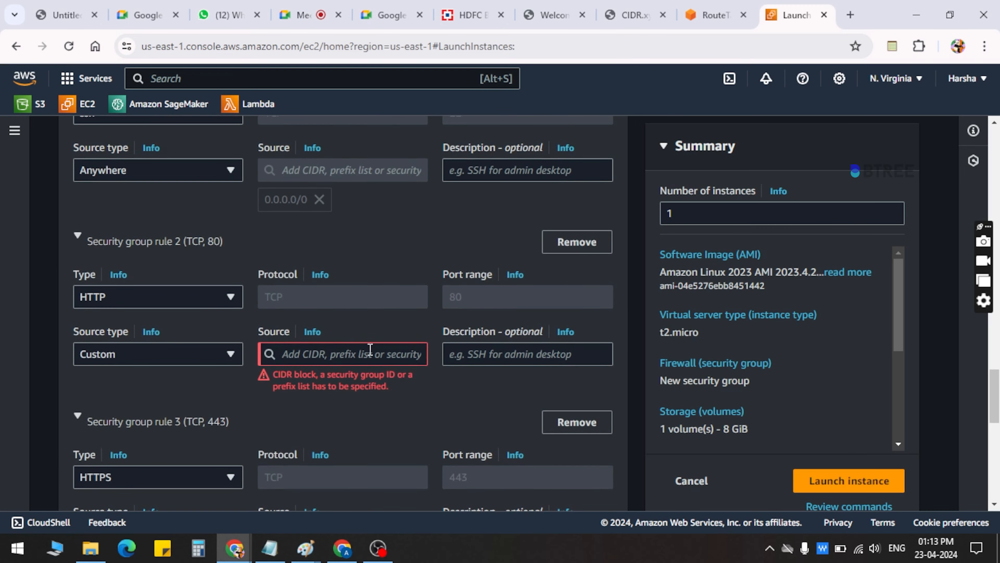
{"action": "left_click", "coordinate": [322, 355]}
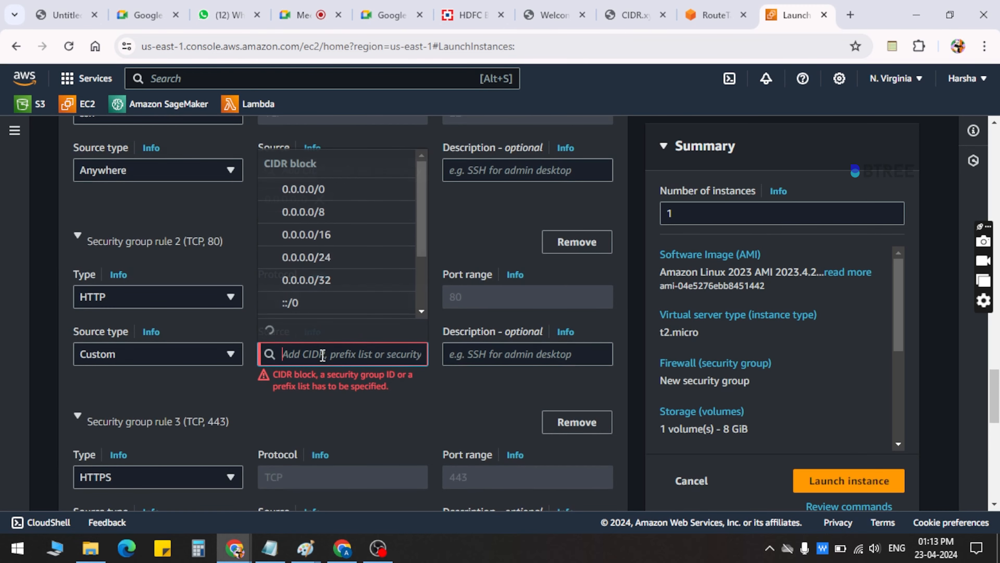
{"action": "left_click", "coordinate": [335, 195]}
Set the source of the HTTPS inbound rule to 0.0.0.0/0
{"action": "scroll", "coordinate": [329, 321], "scroll_direction": "down", "scroll_amount": 2}
{"action": "scroll", "coordinate": [279, 424], "scroll_direction": "down", "scroll_amount": 6}
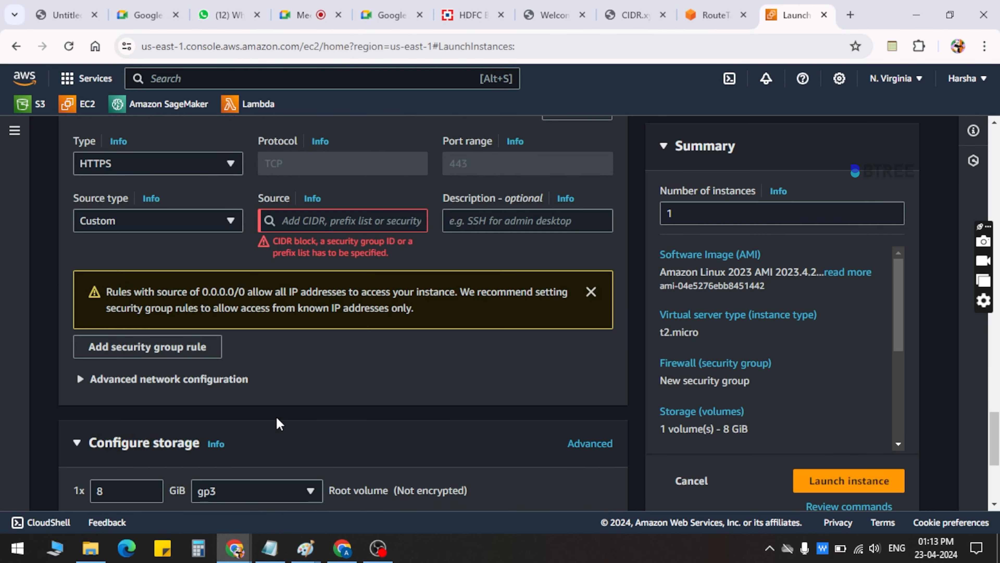
{"action": "left_click", "coordinate": [307, 222]}
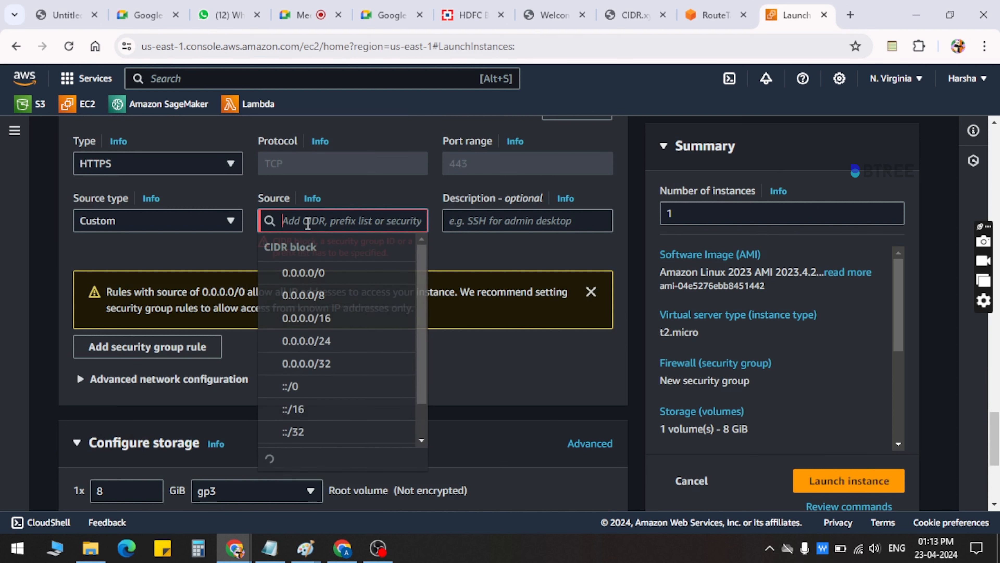
{"action": "left_click", "coordinate": [304, 272]}
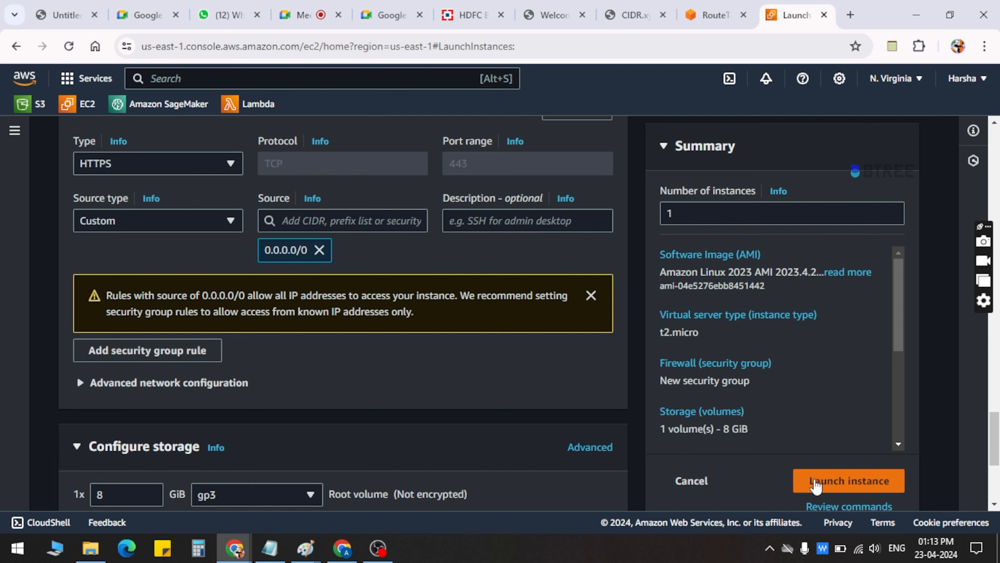
Launch the instance and open it in the instances list
{"action": "left_click", "coordinate": [815, 485]}
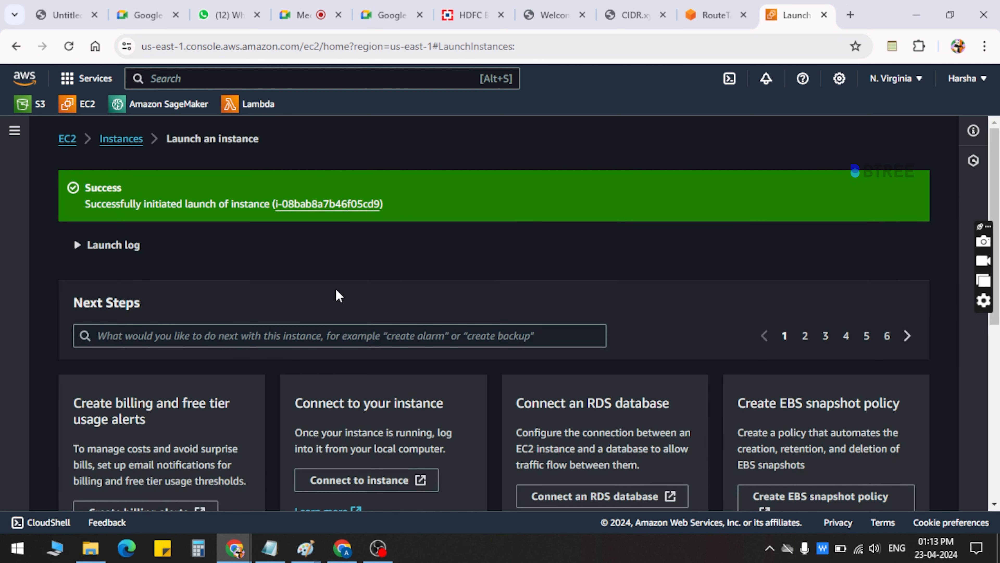
{"action": "left_click", "coordinate": [336, 208]}
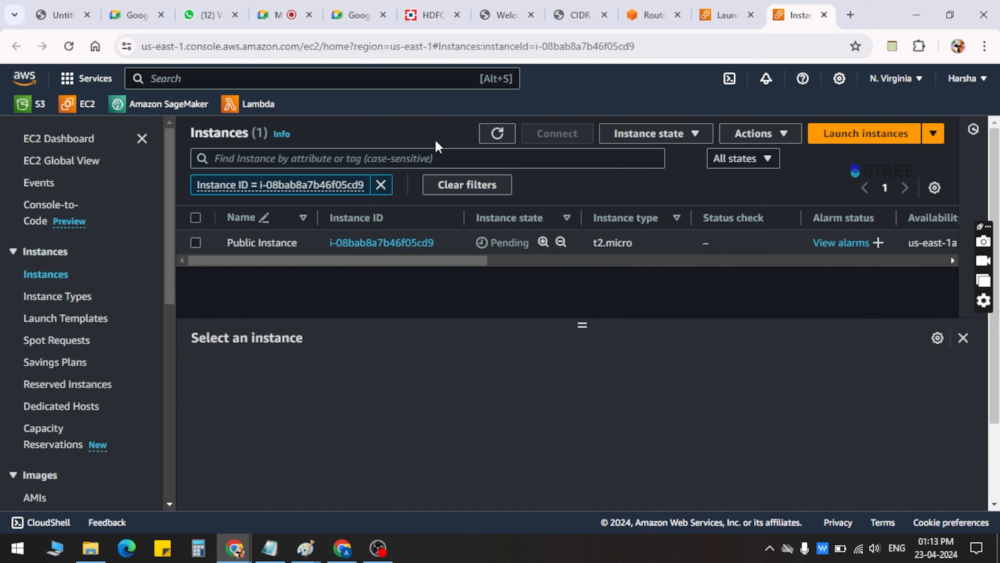
Refresh the instances list to check the state and status check of Public Instance
{"action": "left_click", "coordinate": [492, 134]}
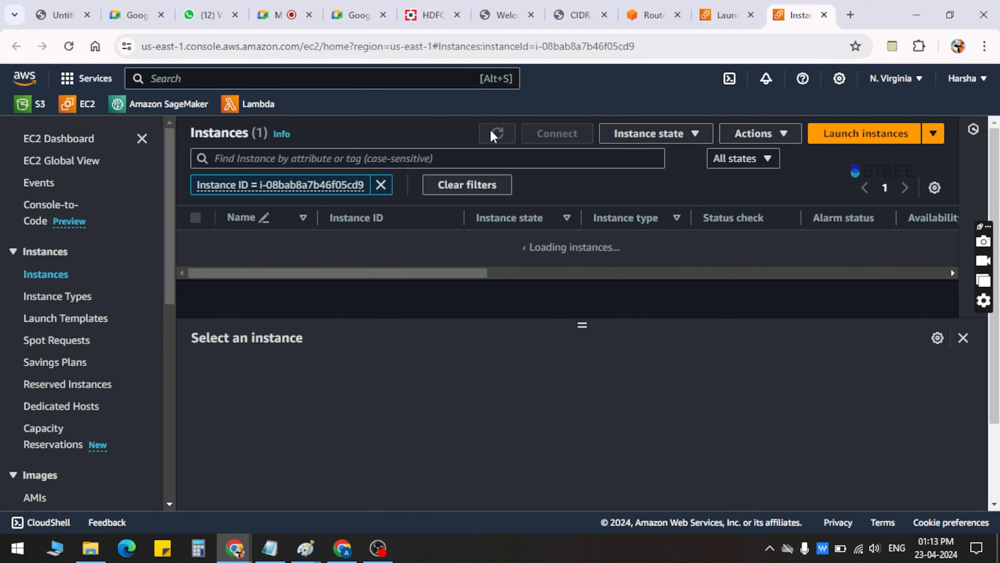
{"action": "left_click", "coordinate": [492, 134]}
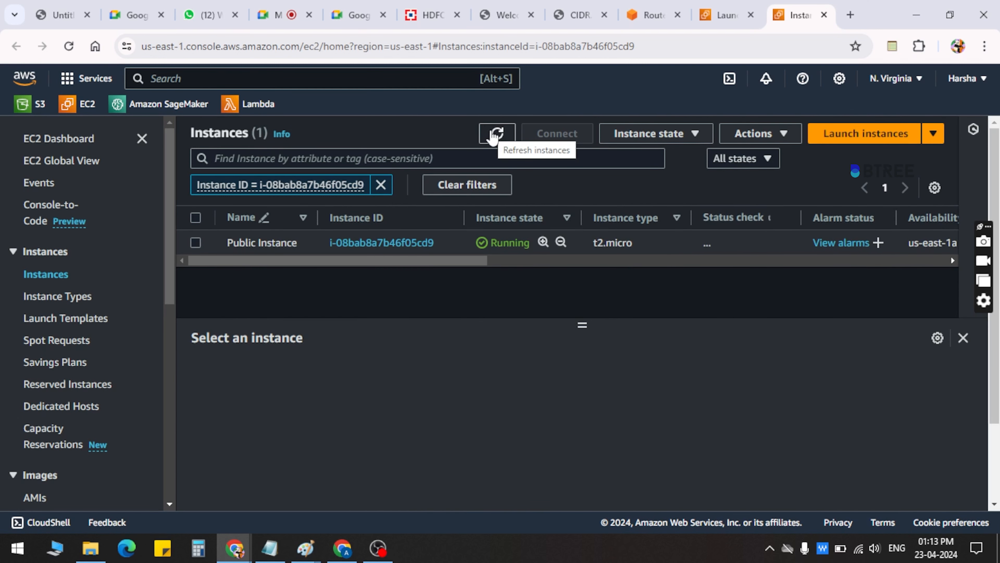
{"action": "left_click", "coordinate": [492, 133]}
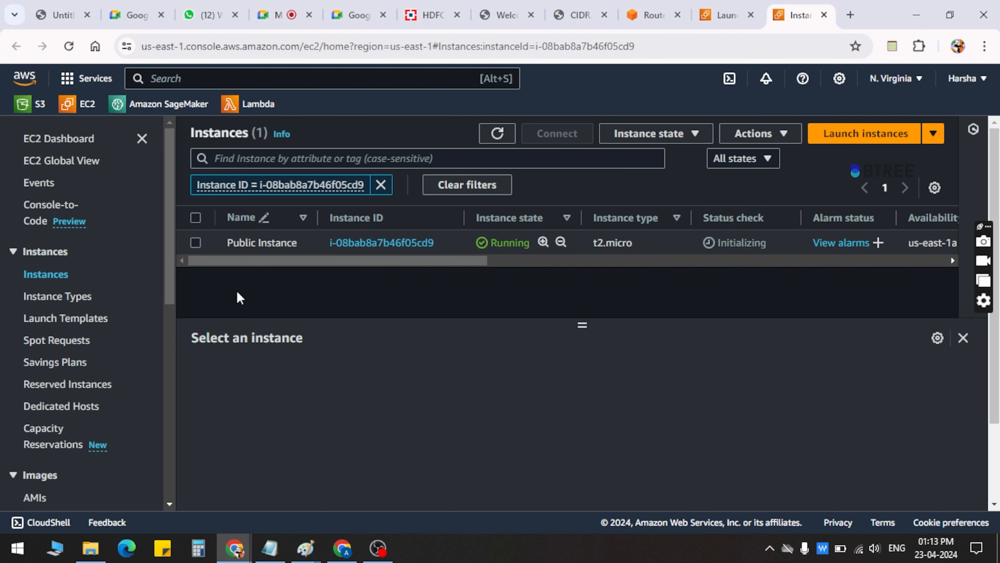
Select Public Instance and open its connection options
{"action": "left_click", "coordinate": [195, 243]}
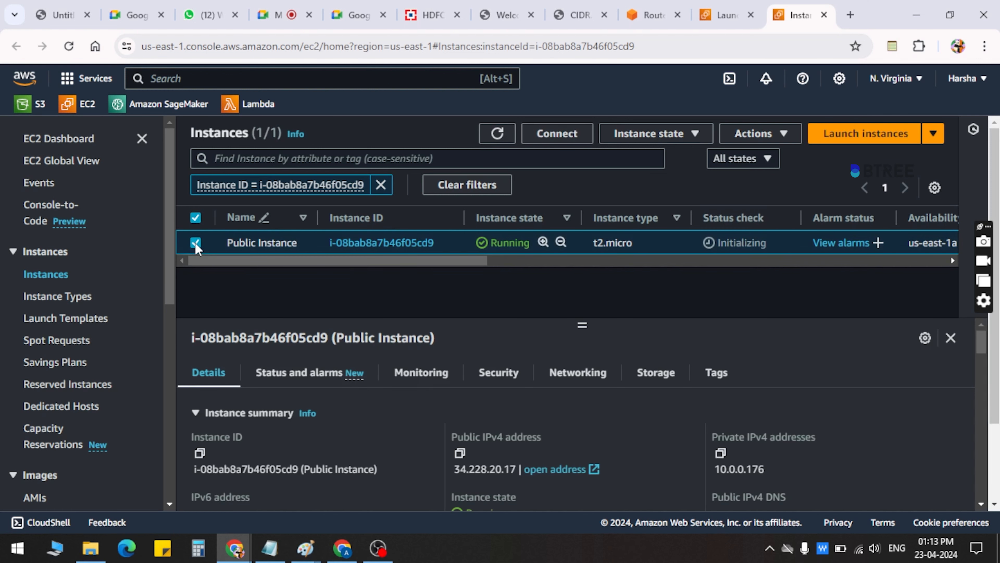
{"action": "left_click", "coordinate": [574, 141]}
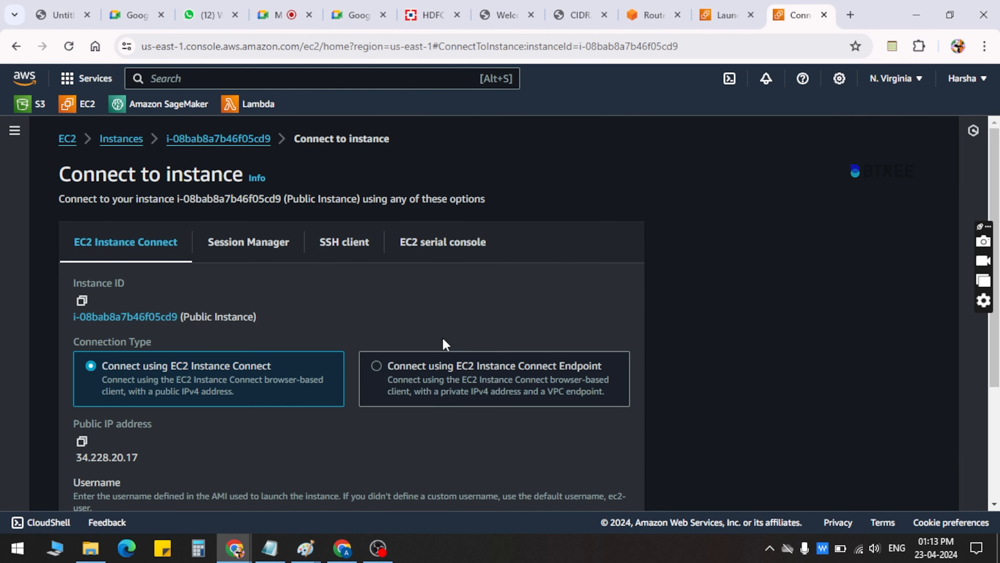
Try to connect to Public Instance using EC2 Instance Connect as ec2-user, and read the connection message
{"action": "scroll", "coordinate": [443, 339], "scroll_direction": "down", "scroll_amount": 3}
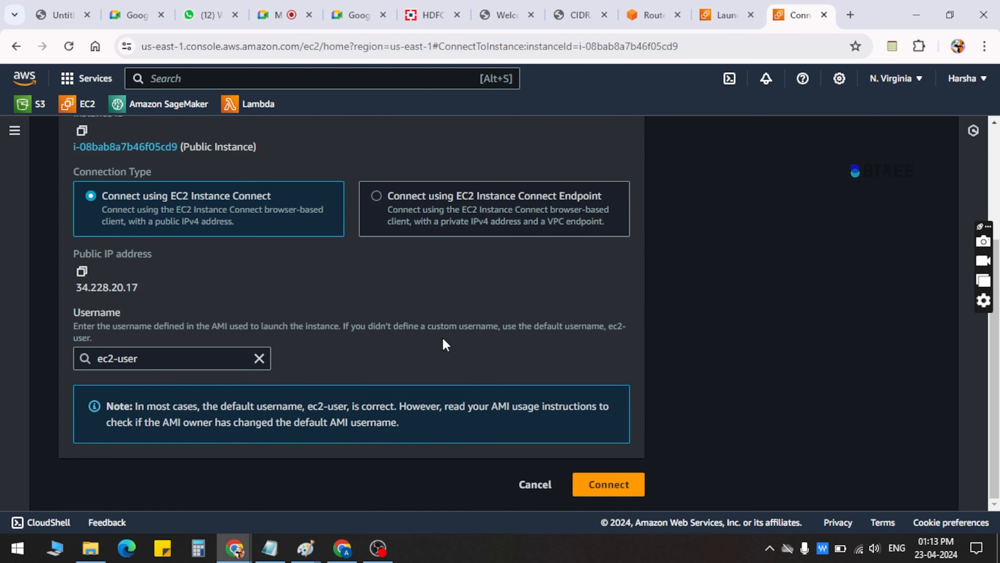
{"action": "left_click", "coordinate": [596, 488]}
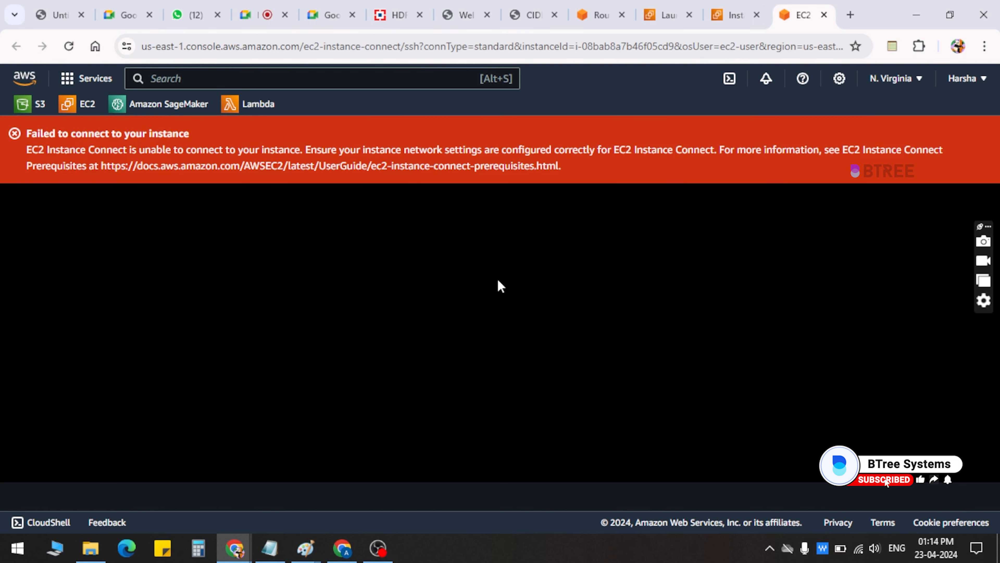
{"action": "left_click_drag", "start_coordinate": [306, 151], "coordinate": [623, 158]}
{"action": "left_click", "coordinate": [623, 156]}
{"action": "left_click_drag", "start_coordinate": [306, 150], "coordinate": [364, 146]}
{"action": "left_click", "coordinate": [392, 147]}
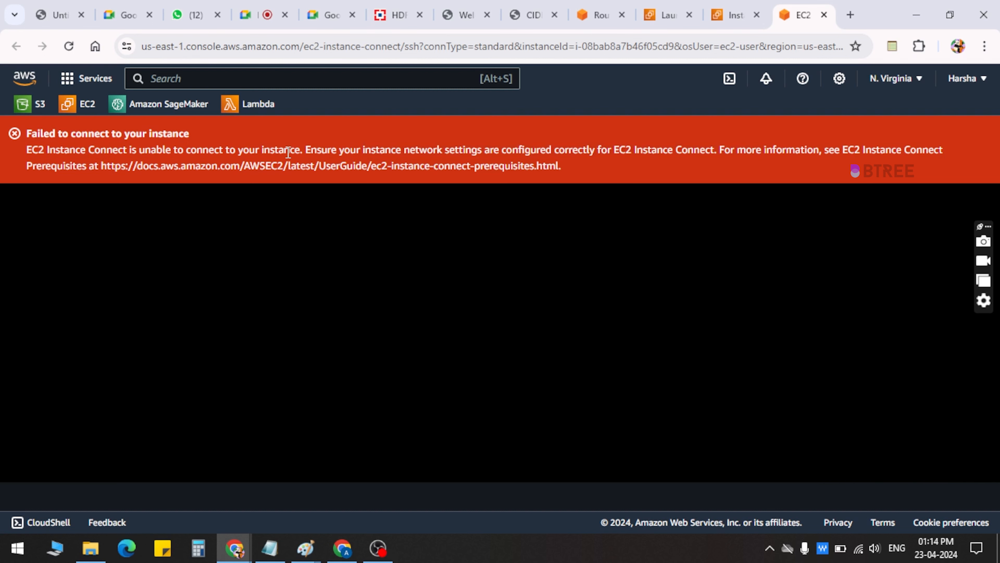
Associate the public subnet (10.0.0.0/24) with the my pub RT route table and save the associations
{"action": "left_click", "coordinate": [763, 3]}
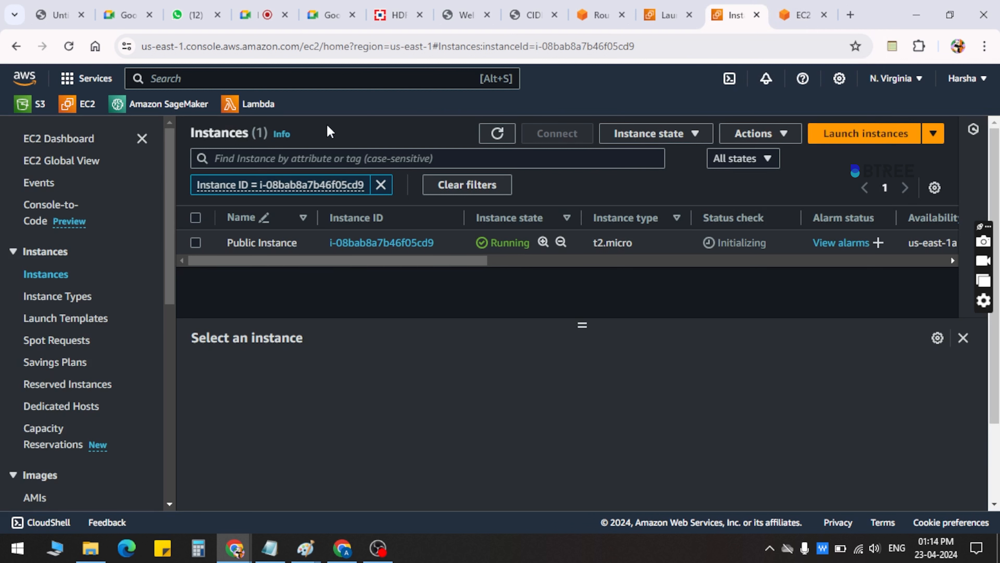
{"action": "left_click", "coordinate": [602, 12]}
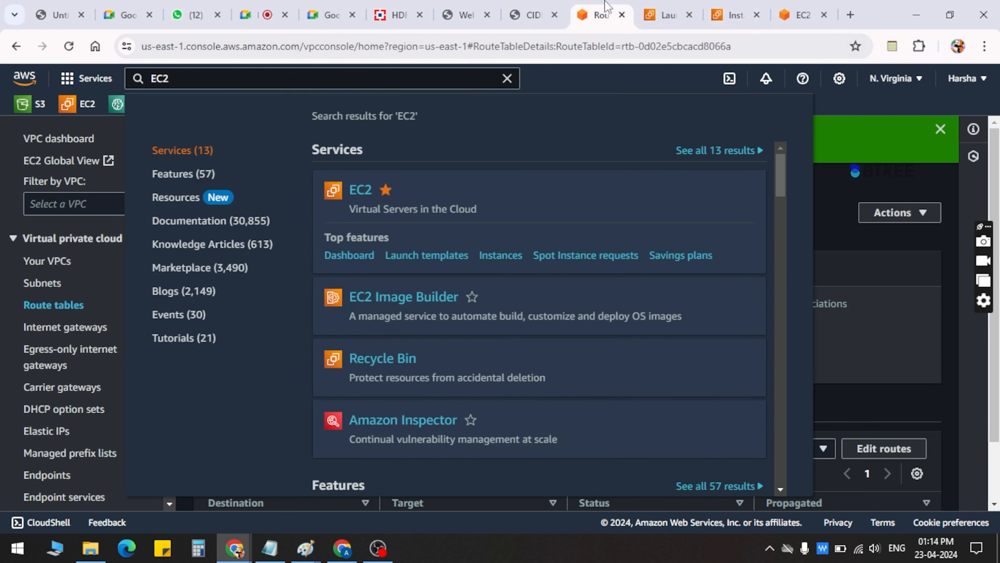
{"action": "left_click", "coordinate": [861, 268]}
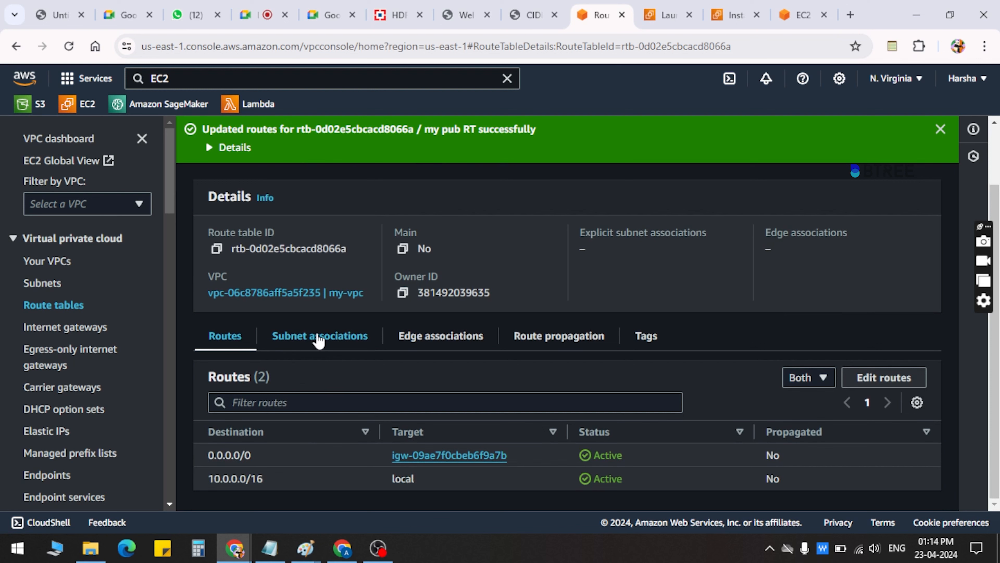
{"action": "left_click", "coordinate": [318, 338]}
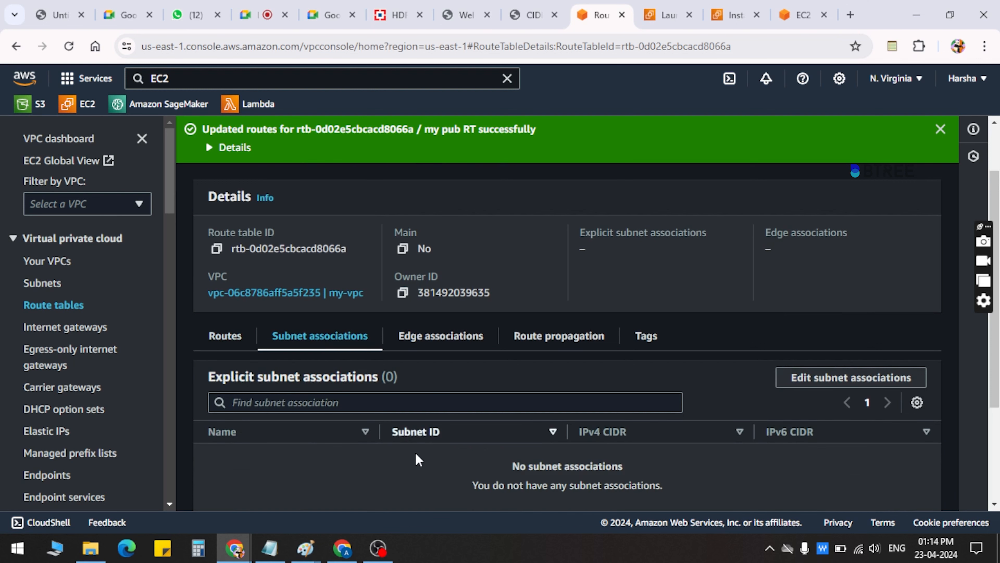
{"action": "scroll", "coordinate": [415, 460], "scroll_direction": "down", "scroll_amount": 3}
{"action": "scroll", "coordinate": [393, 469], "scroll_direction": "up", "scroll_amount": 3}
{"action": "scroll", "coordinate": [374, 475], "scroll_direction": "down", "scroll_amount": 3}
{"action": "scroll", "coordinate": [464, 399], "scroll_direction": "up", "scroll_amount": 3}
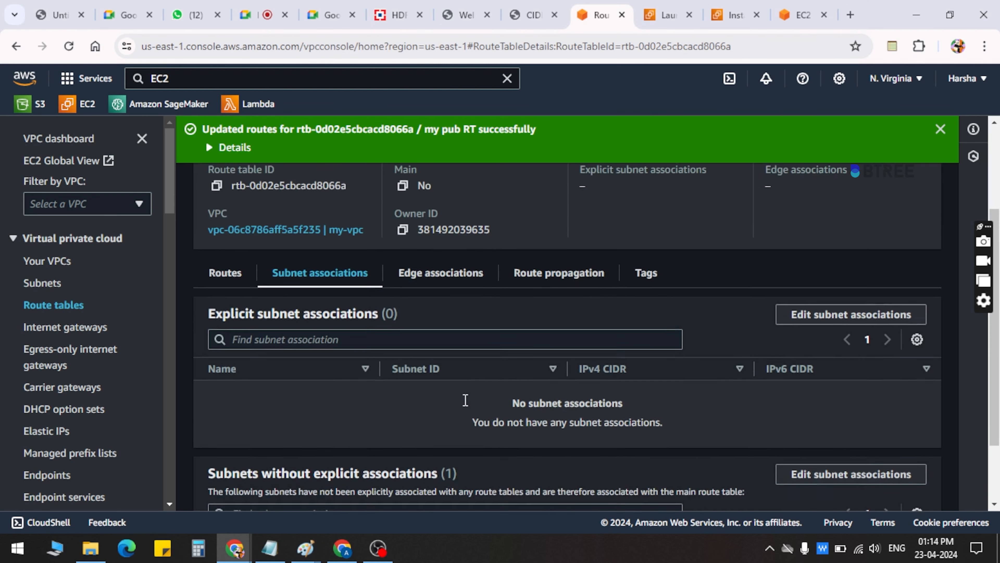
{"action": "left_click", "coordinate": [799, 343]}
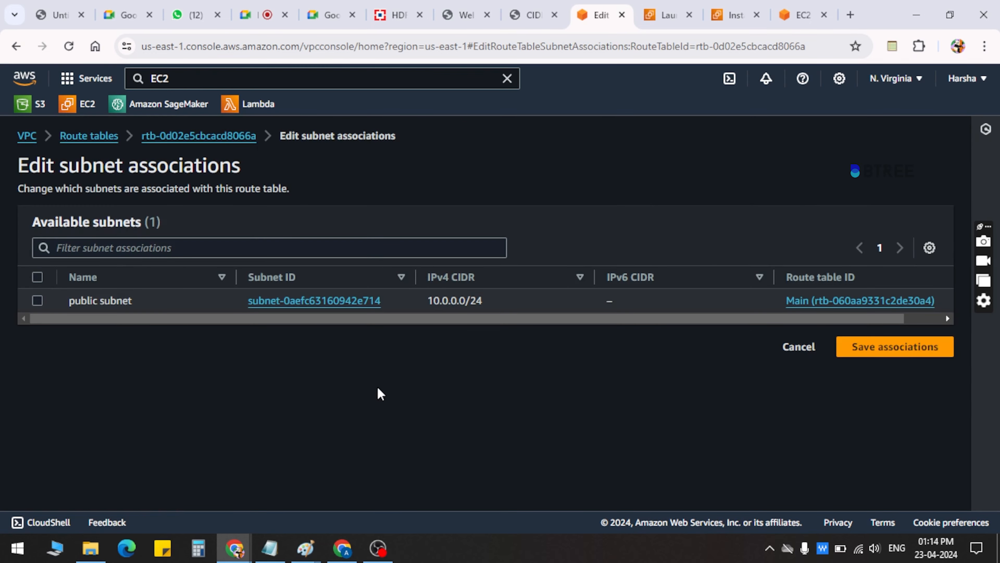
{"action": "left_click", "coordinate": [37, 301]}
{"action": "left_click", "coordinate": [888, 445]}
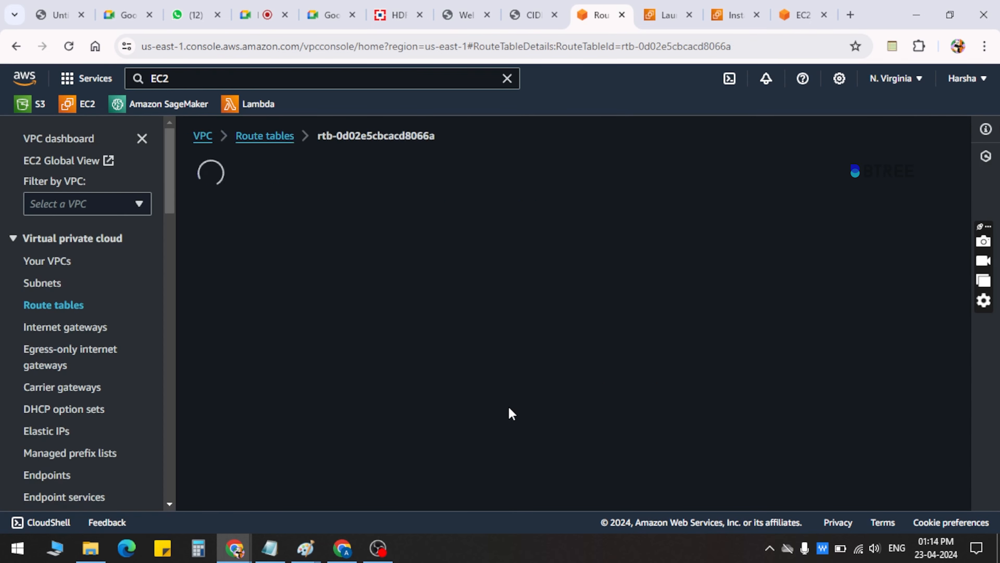
Review the subnet associations and routes of the my pub RT route table
{"action": "scroll", "coordinate": [509, 411], "scroll_direction": "down", "scroll_amount": 1}
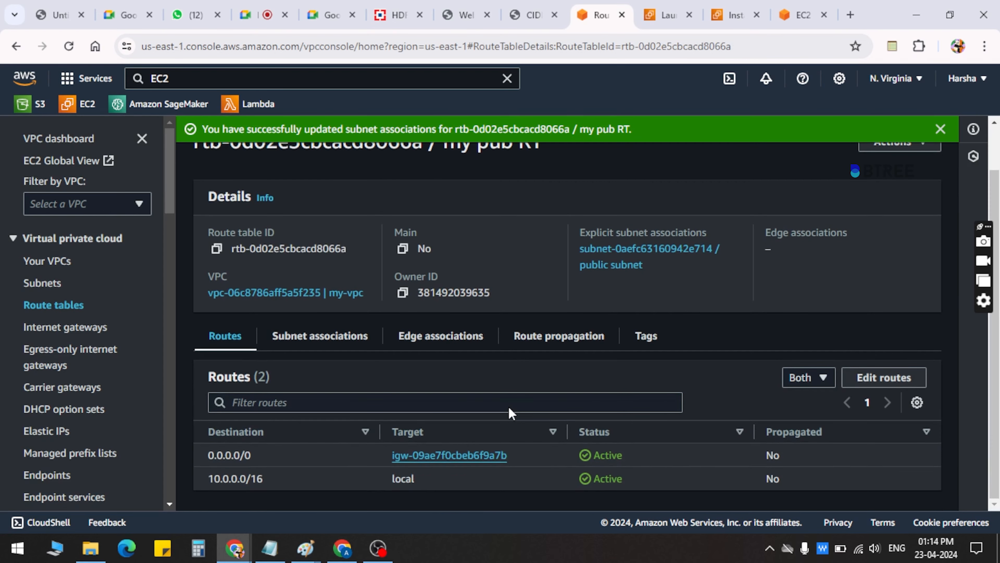
{"action": "left_click", "coordinate": [311, 338]}
{"action": "left_click", "coordinate": [234, 347]}
Reload the EC2 Instance Connect session to retry connecting to Public Instance, and activate its terminal
{"action": "left_click", "coordinate": [799, 14]}
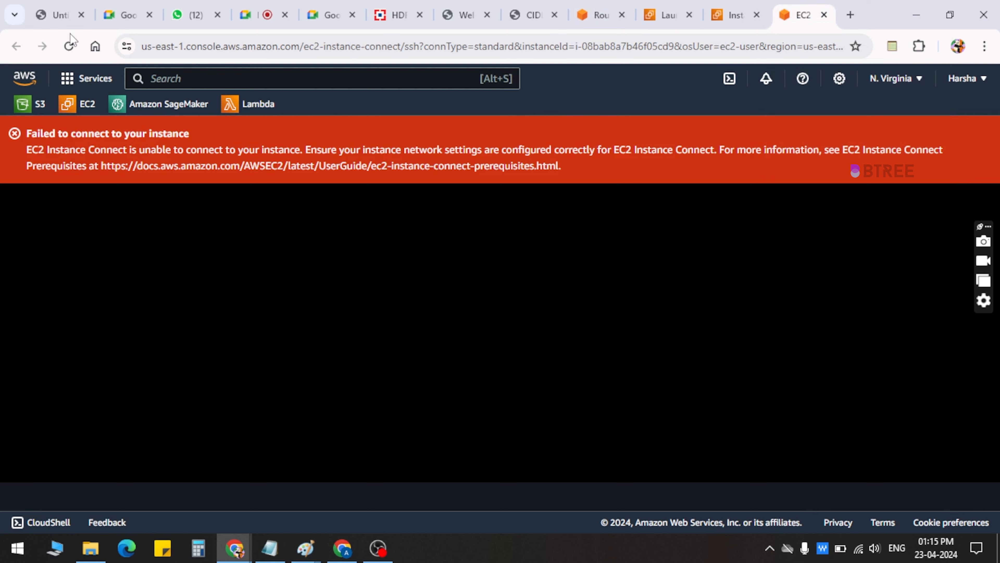
{"action": "left_click", "coordinate": [69, 46]}
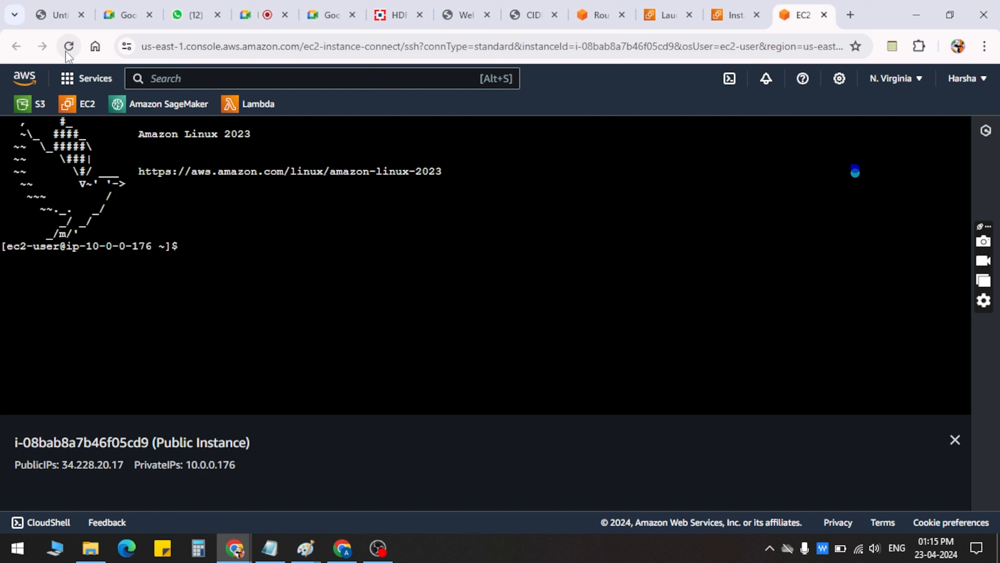
{"action": "left_click", "coordinate": [228, 249]}
Run ping google.com in the instance's terminal to test internet access, and stop it after several replies
{"action": "type", "text": "ping "}
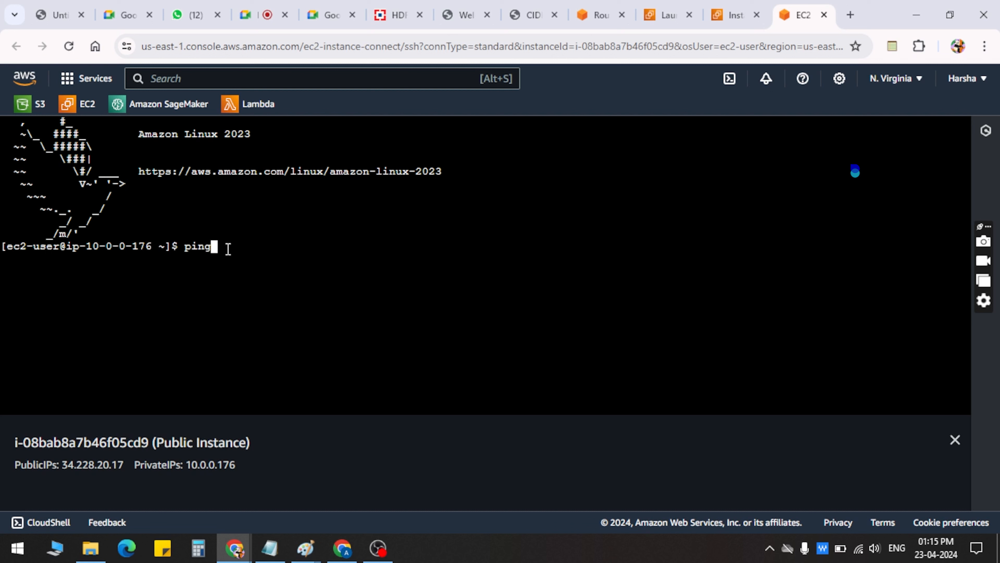
{"action": "type", "text": "google.com"}
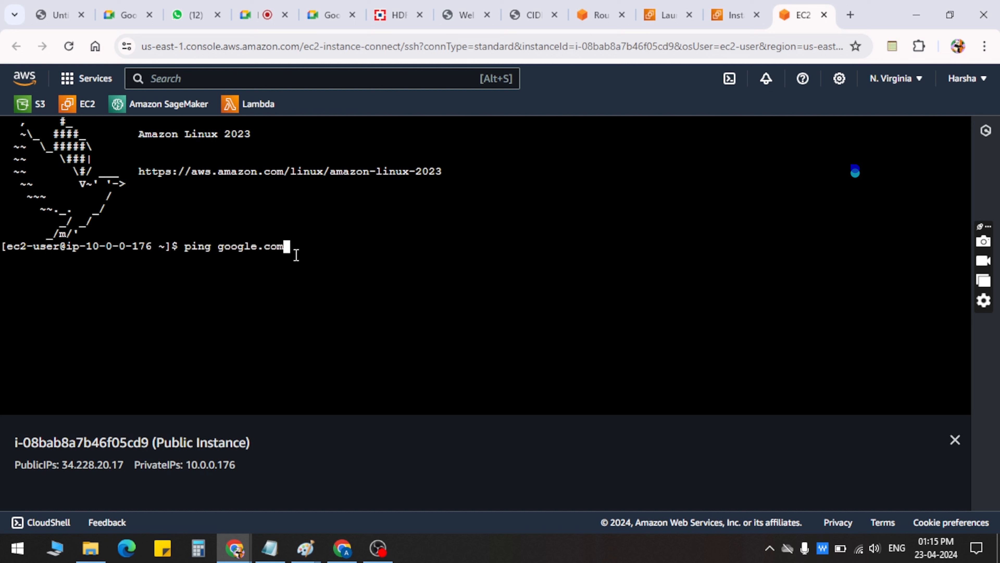
{"action": "key", "text": "Return"}
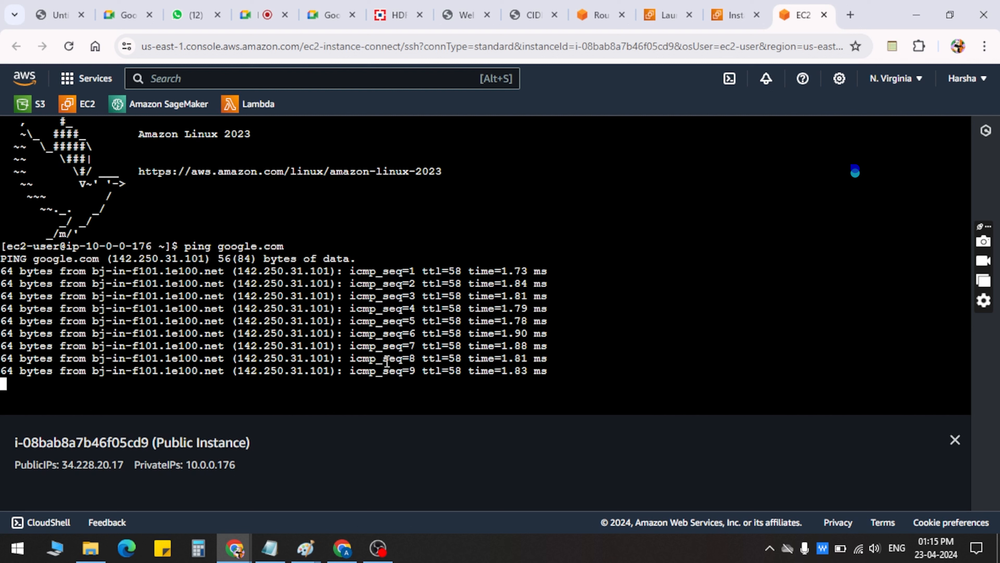
{"action": "key", "text": "ctrl+c"}
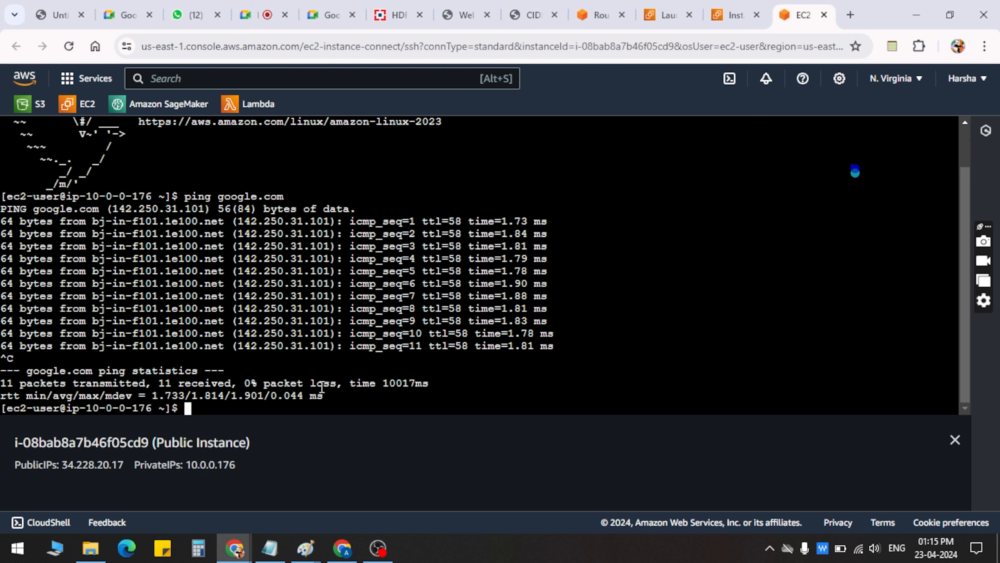
Examine the google.com ping replies and the packet statistics in the terminal output
{"action": "left_click_drag", "start_coordinate": [2, 371], "coordinate": [390, 393]}
{"action": "left_click", "coordinate": [390, 391]}
{"action": "scroll", "coordinate": [413, 304], "scroll_direction": "up", "scroll_amount": 2}
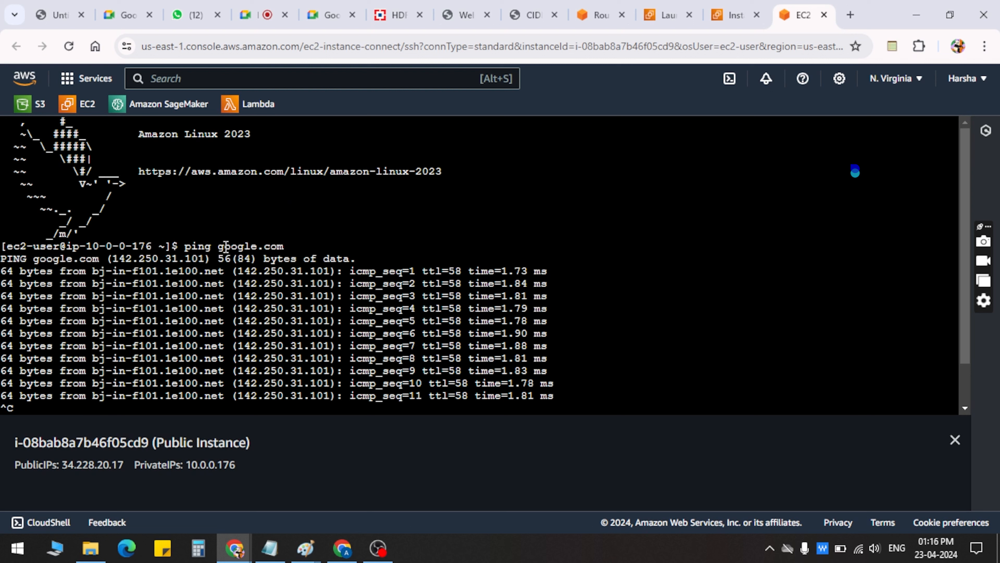
{"action": "left_click_drag", "start_coordinate": [1, 272], "coordinate": [527, 389]}
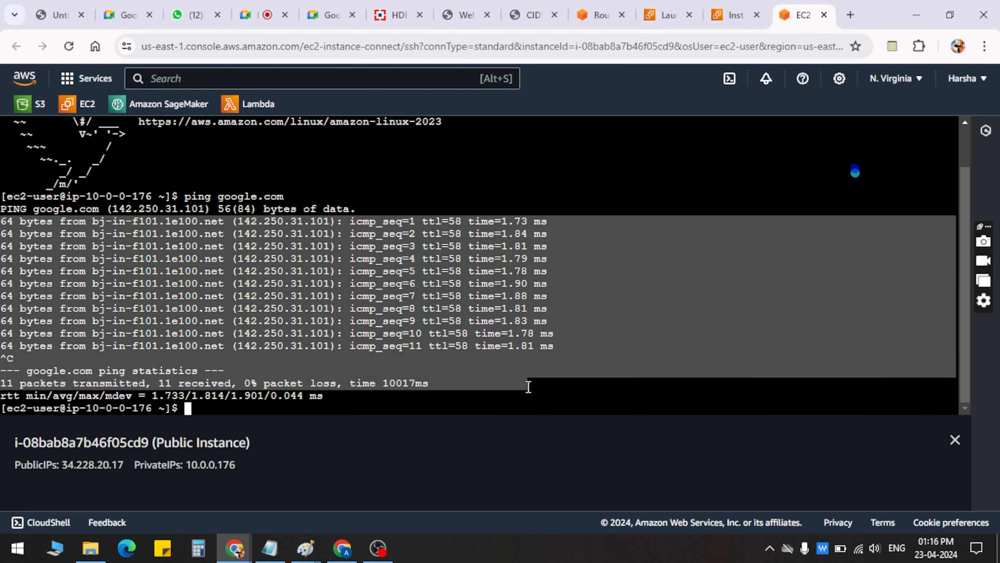
{"action": "left_click", "coordinate": [527, 388]}
{"action": "scroll", "coordinate": [308, 324], "scroll_direction": "up", "scroll_amount": 2}
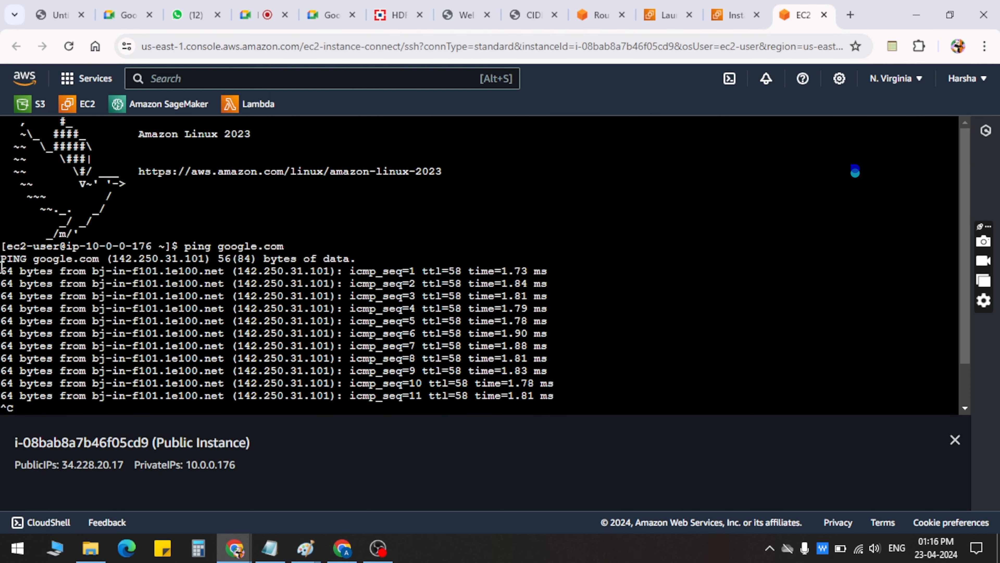
{"action": "left_click_drag", "start_coordinate": [2, 271], "coordinate": [503, 386]}
{"action": "left_click", "coordinate": [503, 386]}
{"action": "scroll", "coordinate": [383, 285], "scroll_direction": "down", "scroll_amount": 2}
{"action": "scroll", "coordinate": [262, 375], "scroll_direction": "up", "scroll_amount": 2}
{"action": "scroll", "coordinate": [327, 295], "scroll_direction": "down", "scroll_amount": 2}
{"action": "scroll", "coordinate": [326, 295], "scroll_direction": "up", "scroll_amount": 2}
Switch to Paint to view the VPC network diagram, and return to the instance's terminal
{"action": "key", "text": "alt+Tab"}
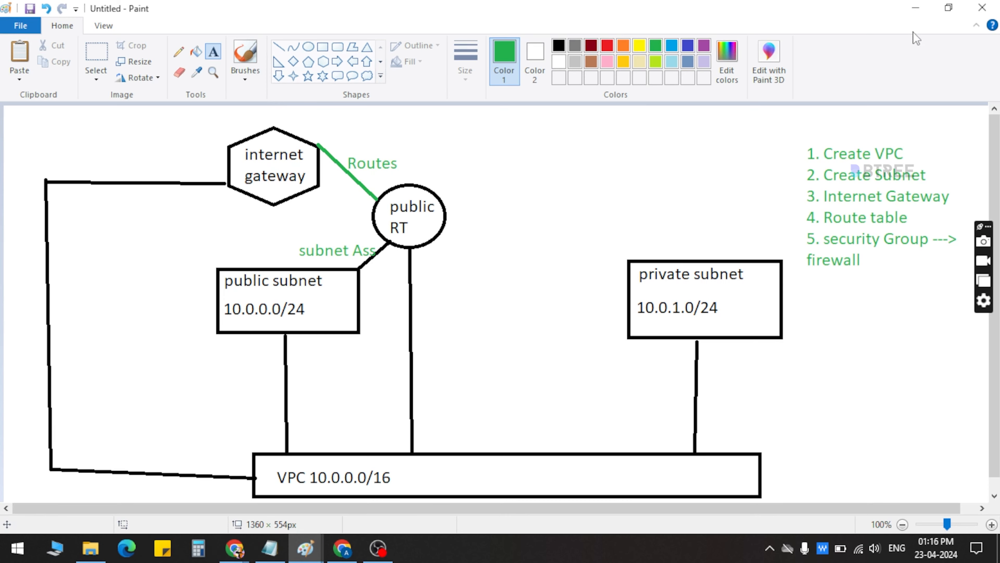
{"action": "left_click", "coordinate": [914, 16]}
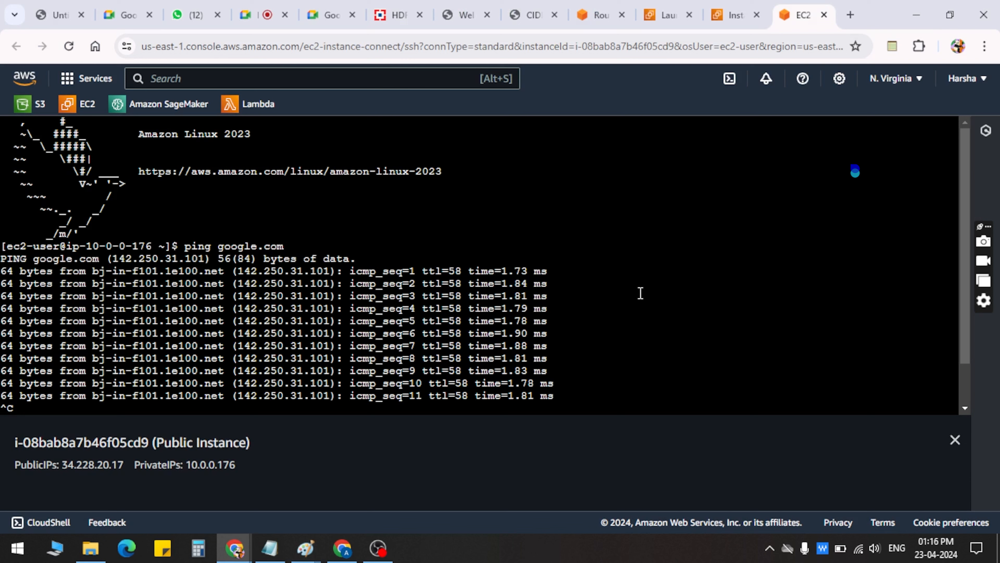